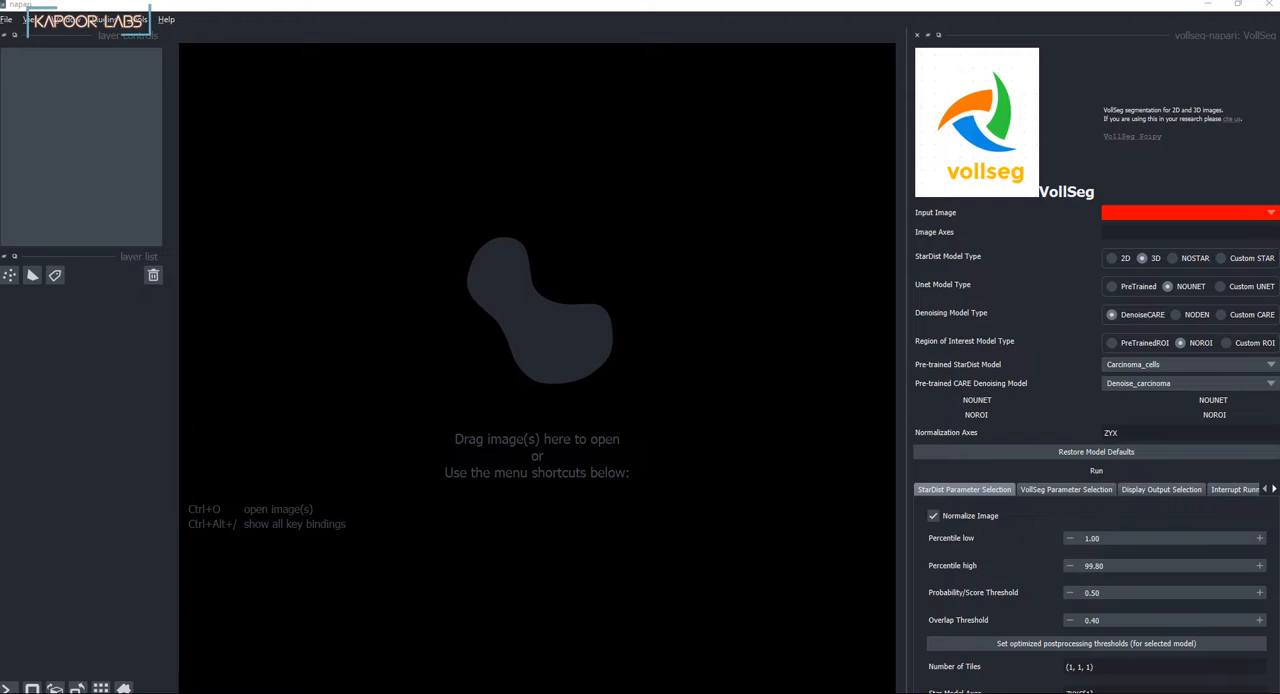
Step: Load the Astec-Pm2_fuse_t001 image into the viewer and move to a lower Z slice
{"action": "left_click_drag", "start_coordinate": [1278, 487], "coordinate": [445, 326]}
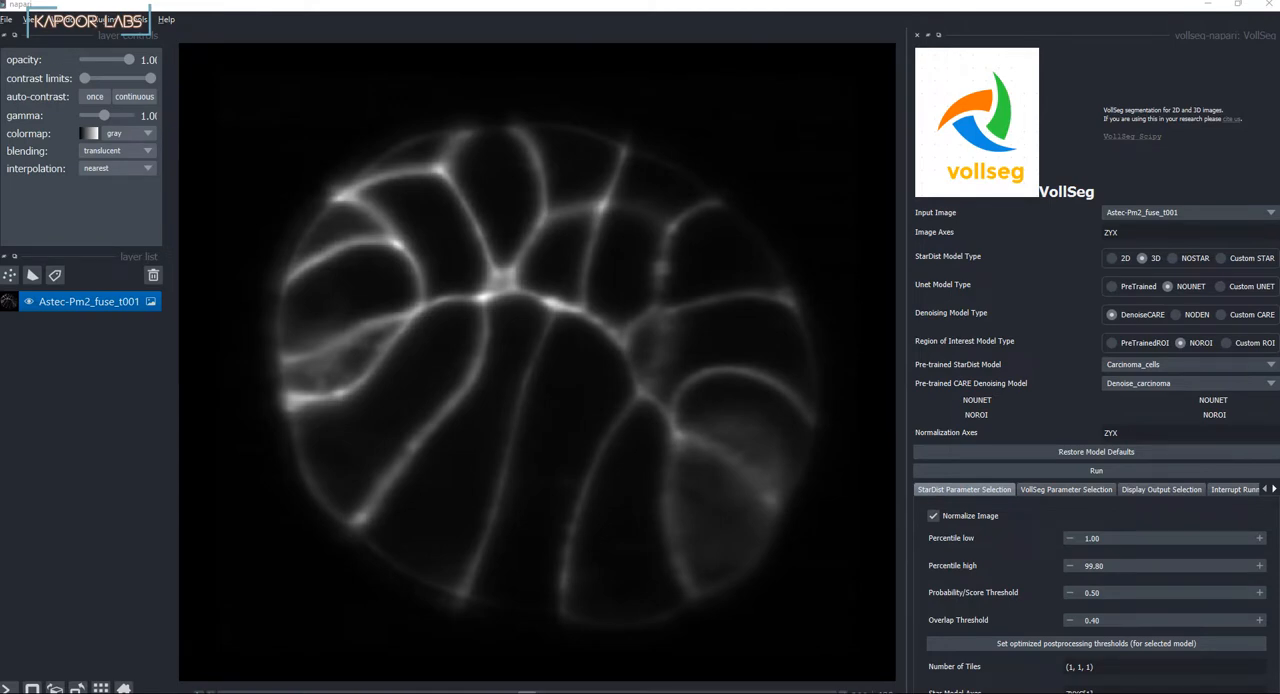
{"action": "left_click_drag", "start_coordinate": [527, 691], "coordinate": [398, 691]}
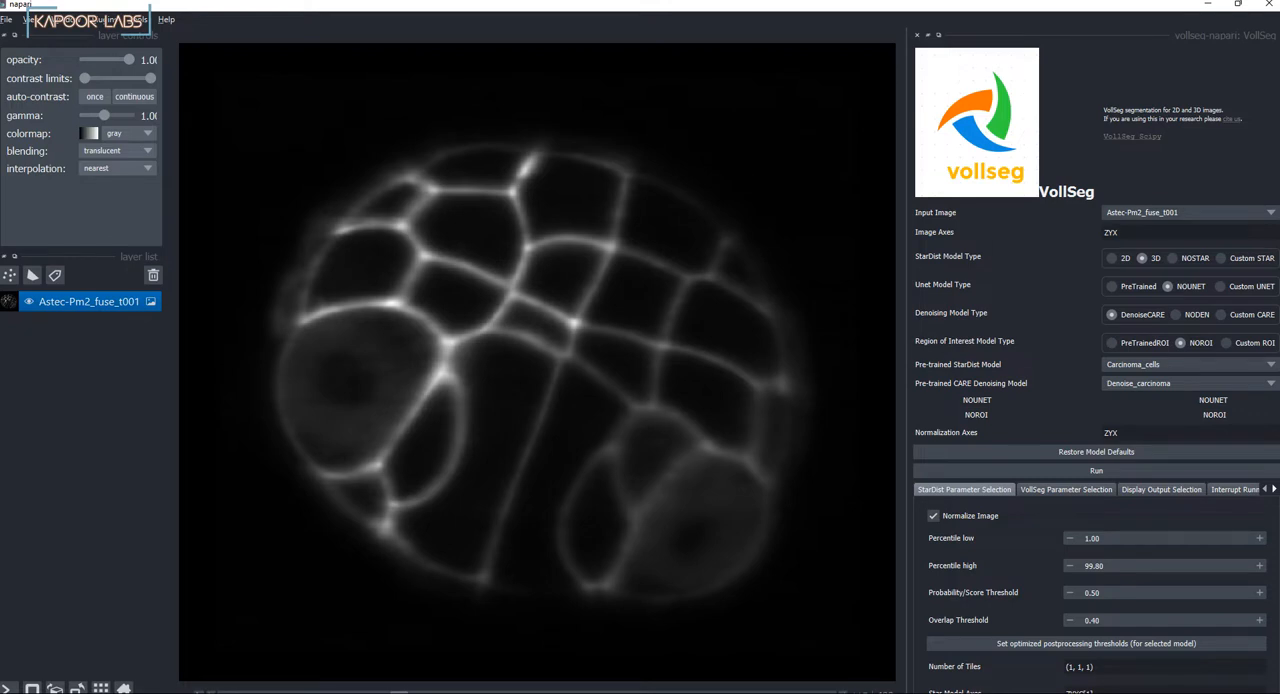
Step: Configure segmentation with NODEN denoising, NOSTAR, and the pre-trained UNET model Embryo Cell Model (3D)
{"action": "left_click", "coordinate": [1176, 315]}
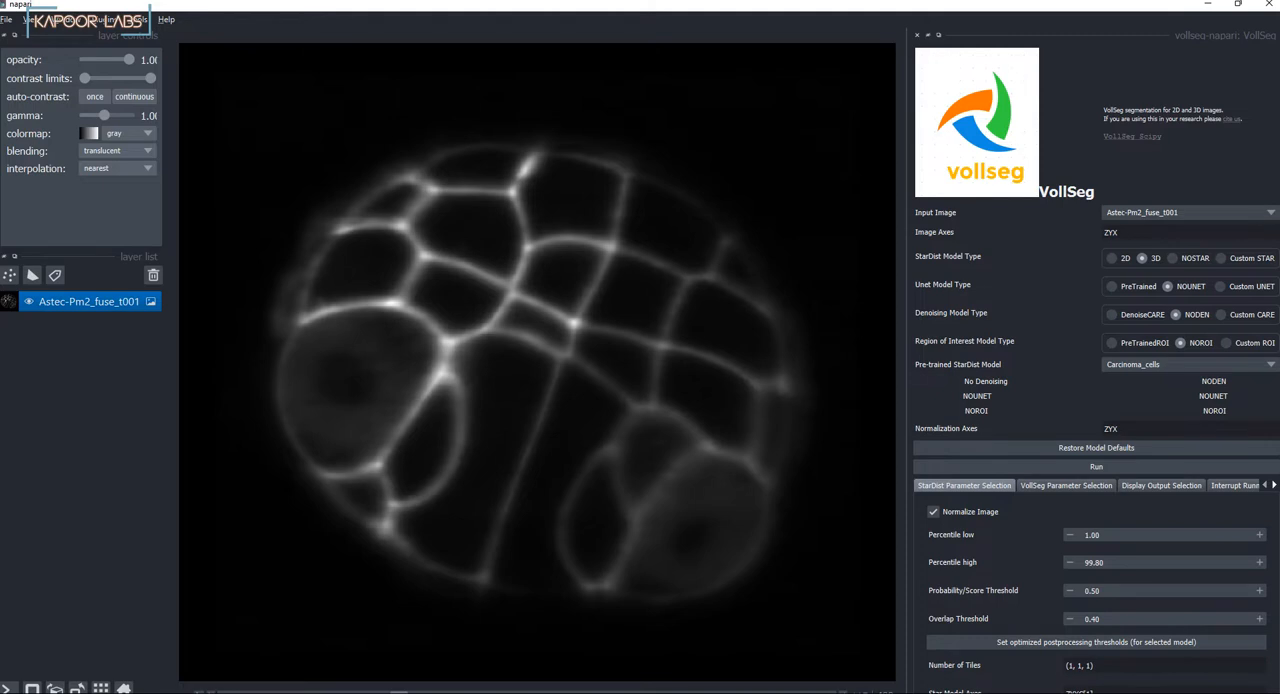
{"action": "left_click", "coordinate": [1173, 258]}
{"action": "left_click", "coordinate": [1112, 287]}
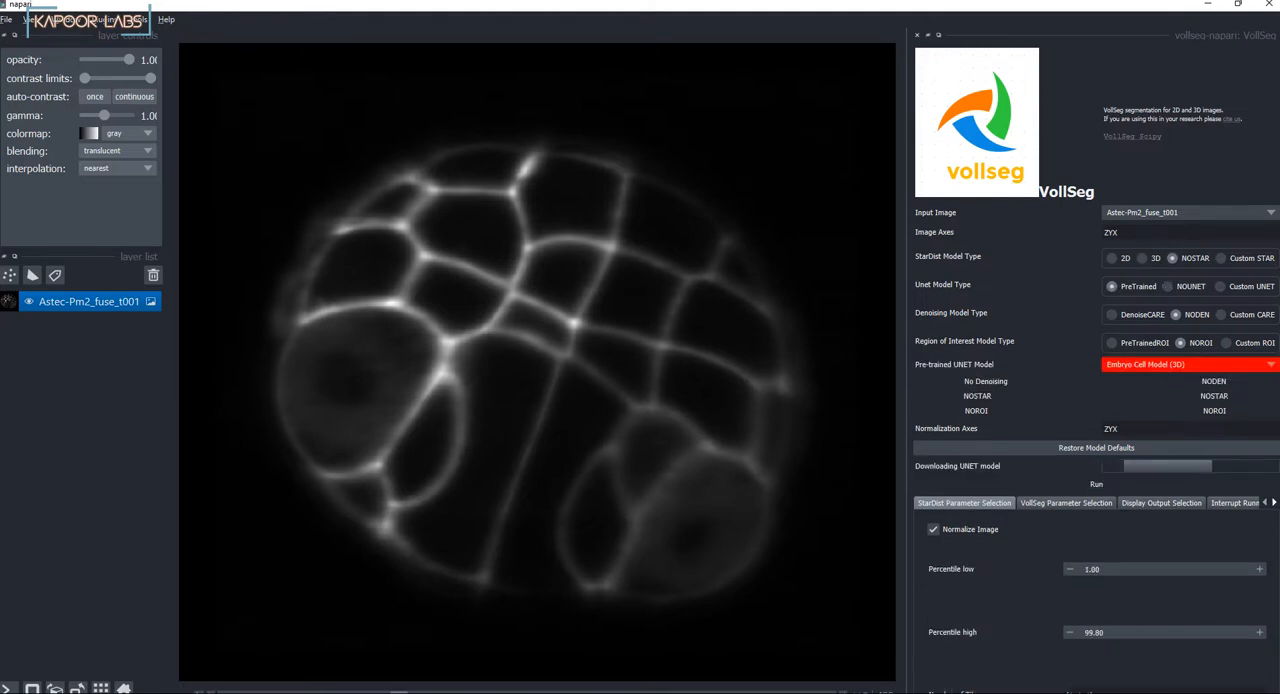
{"action": "left_click", "coordinate": [1188, 364]}
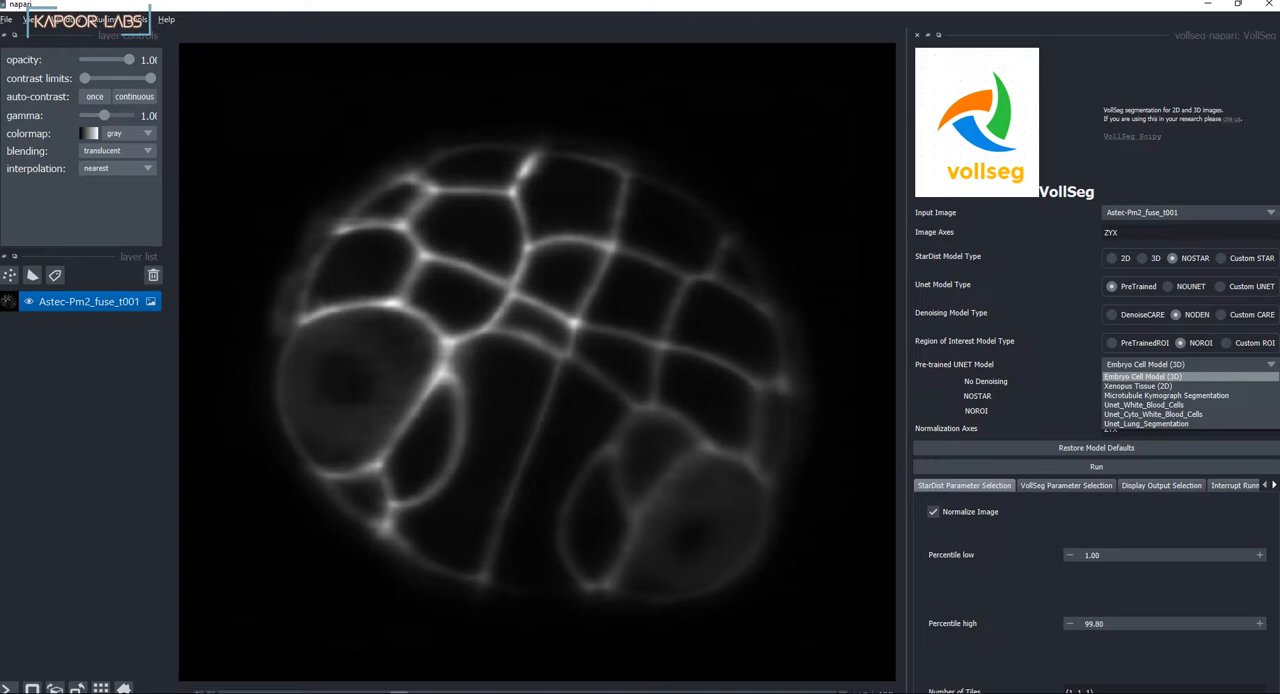
{"action": "key", "text": "Escape"}
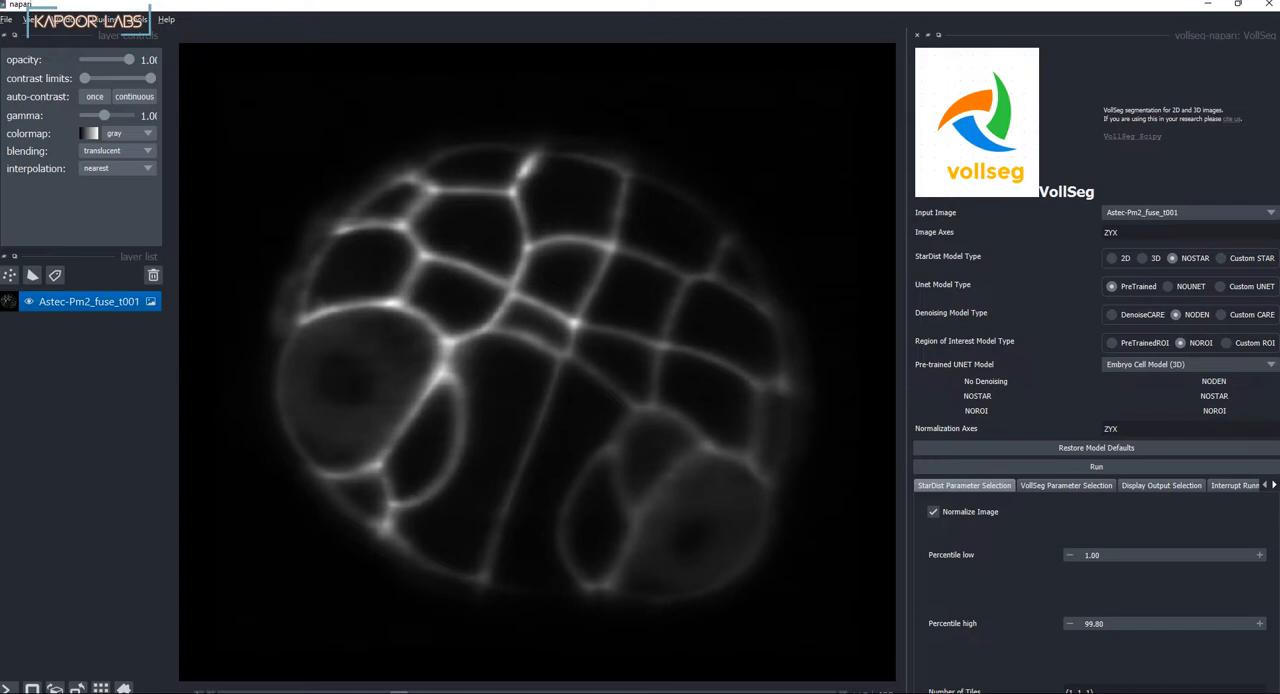
Step: Set the number of tiles to (22, 22, 22)
{"action": "key", "text": "BackSpace"}
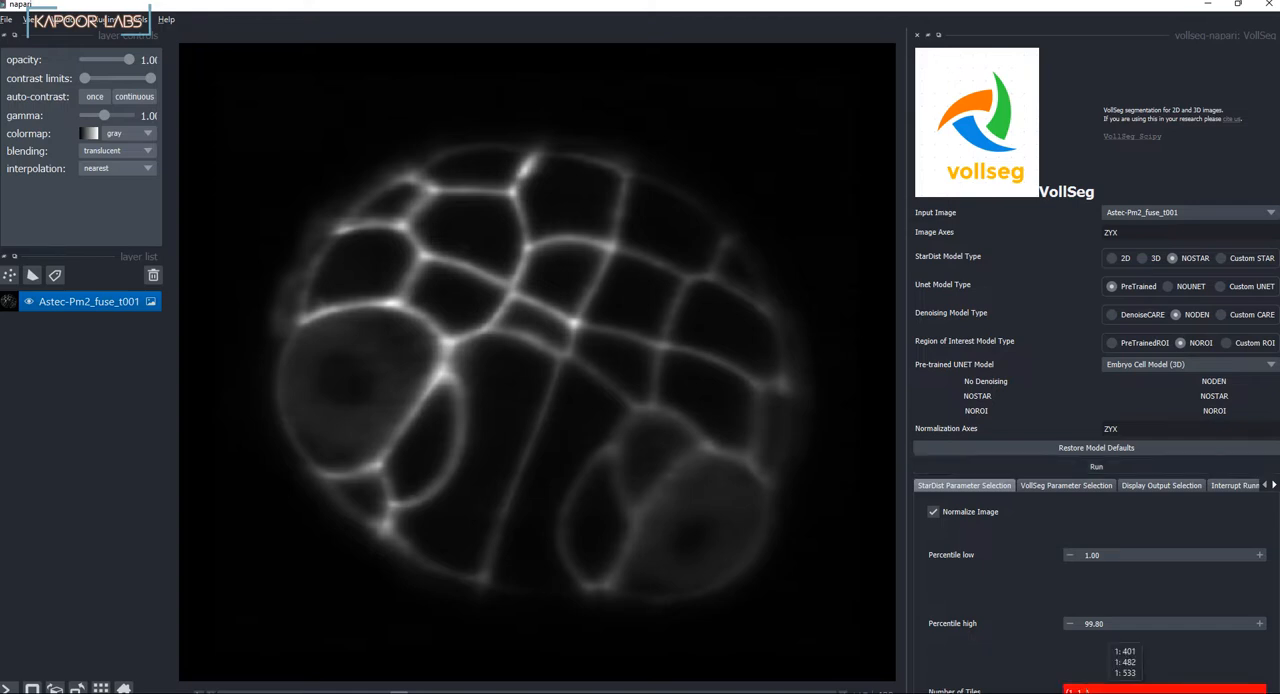
{"action": "type", "text": "22"}
{"action": "key", "text": "BackSpace"}
{"action": "type", "text": "22"}
{"action": "key", "text": "BackSpace"}
{"action": "type", "text": "22"}
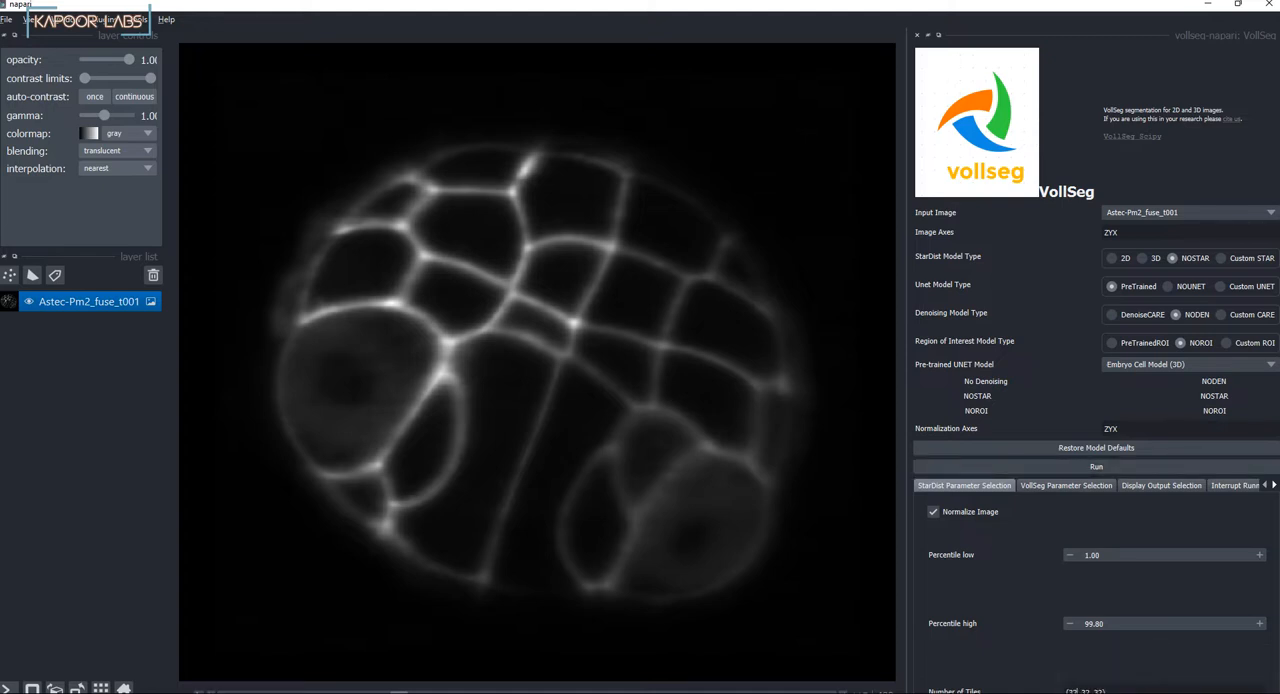
Step: Disable the probability map, VollSeg and VollSeg skeleton display outputs and run the segmentation on the embryo image
{"action": "left_click", "coordinate": [1161, 486]}
{"action": "left_click", "coordinate": [933, 518]}
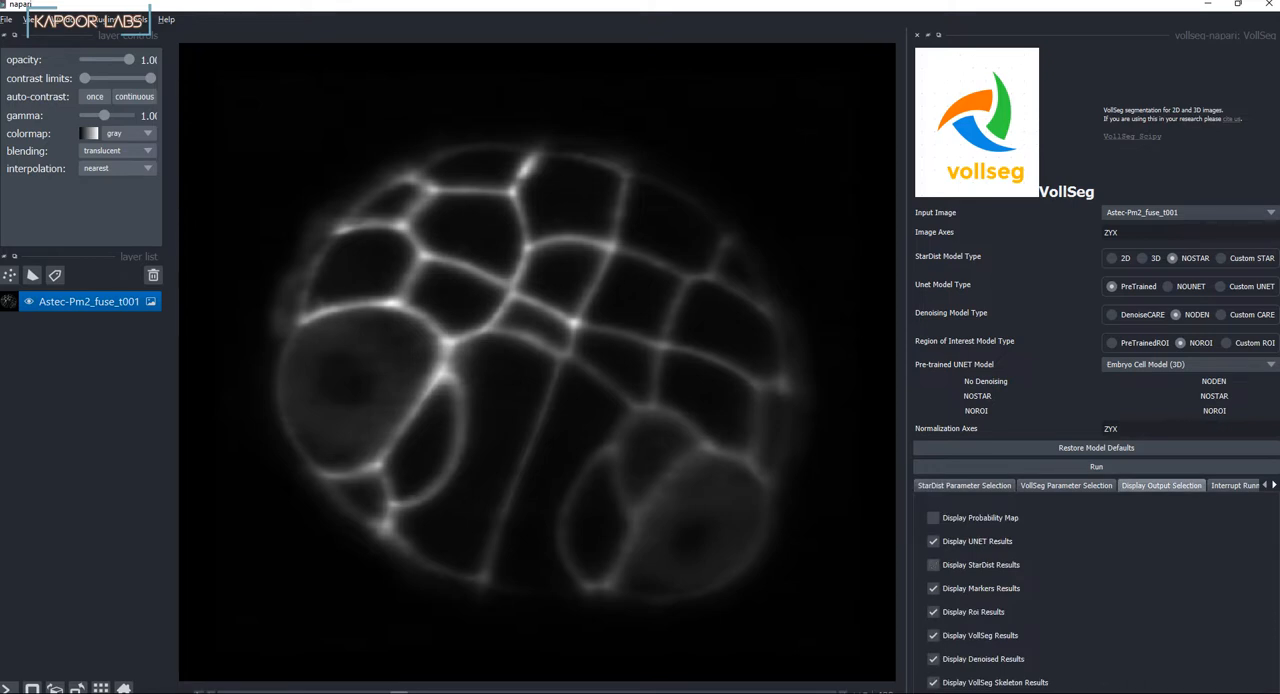
{"action": "left_click", "coordinate": [933, 636]}
{"action": "left_click", "coordinate": [933, 682]}
{"action": "left_click", "coordinate": [964, 486]}
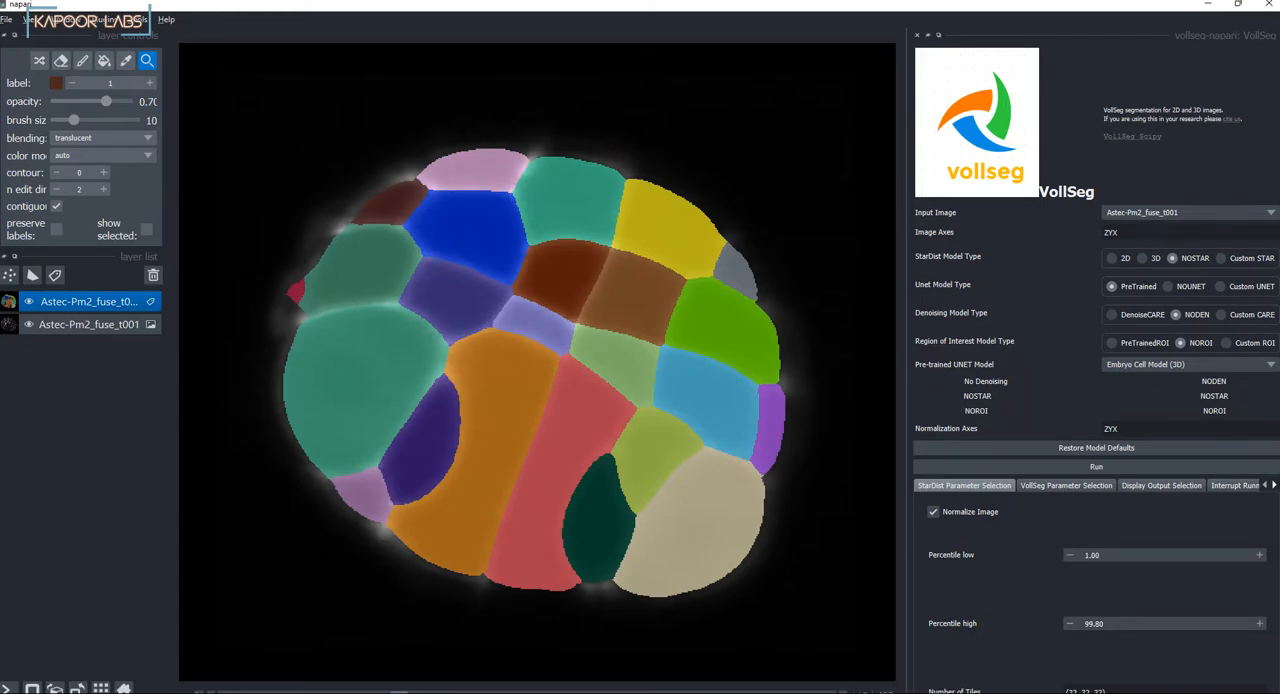
Step: Compare the segmentation labels with the raw embryo image side by side in grid view across several Z slices
{"action": "left_click_drag", "start_coordinate": [399, 692], "coordinate": [227, 692]}
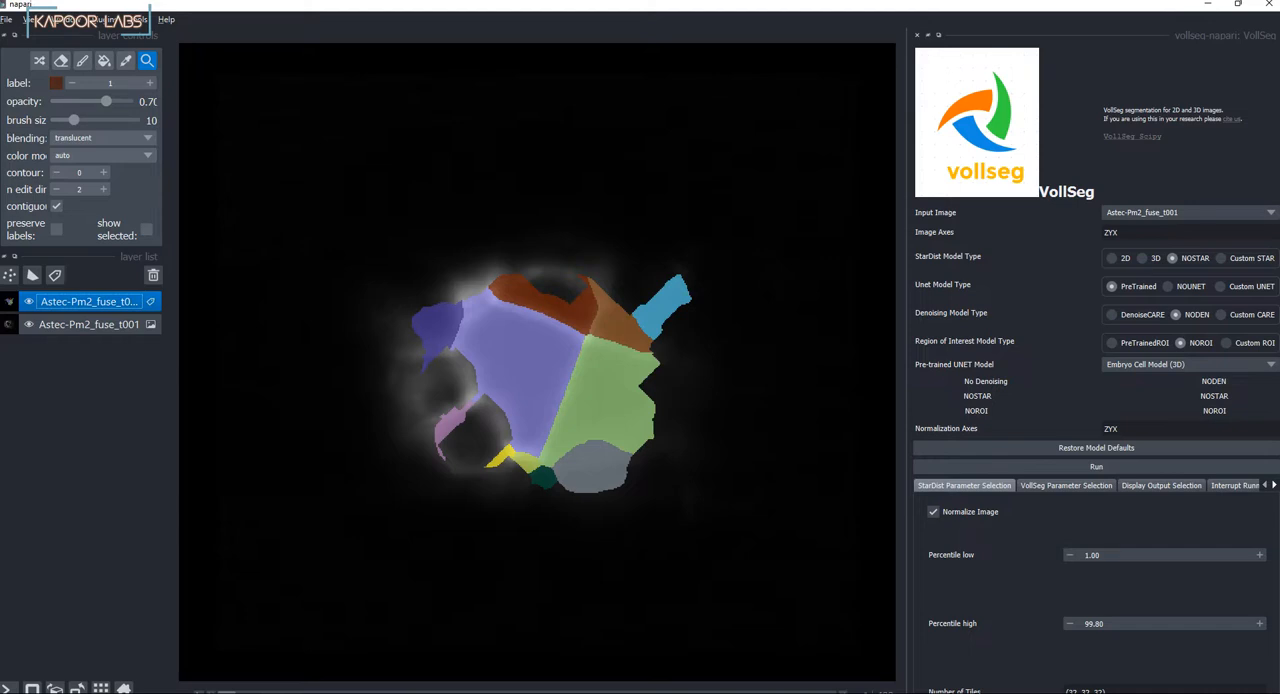
{"action": "left_click", "coordinate": [100, 688]}
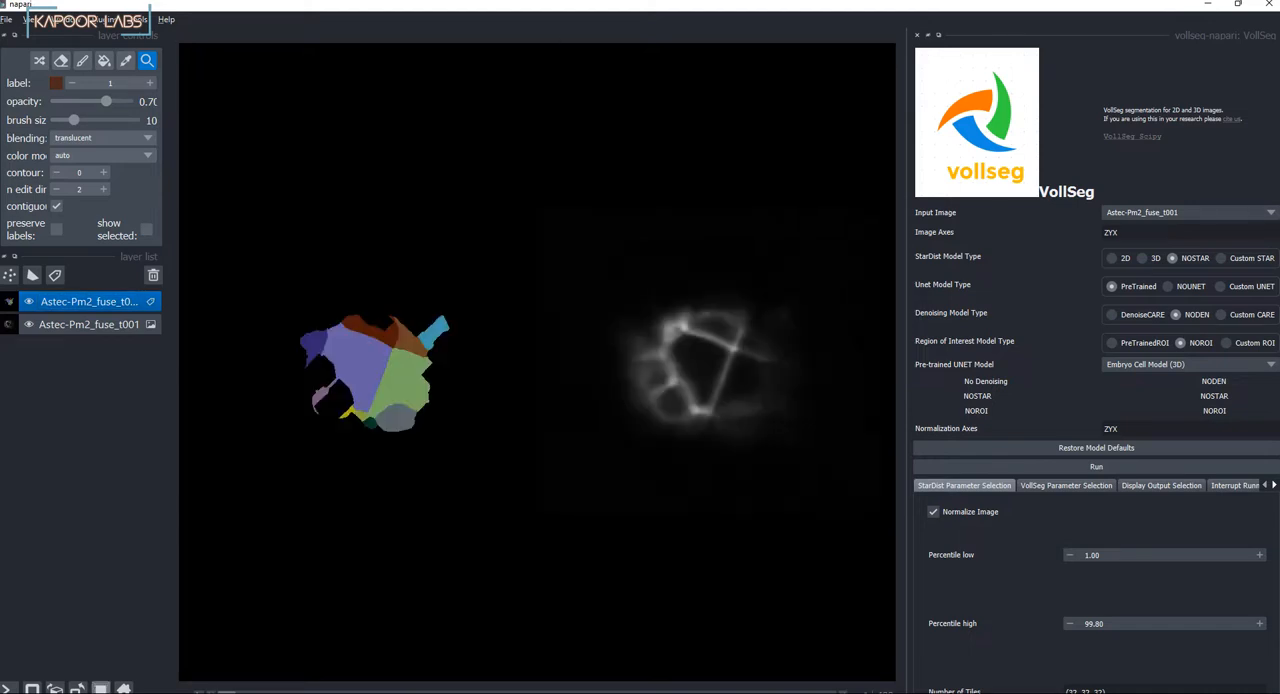
{"action": "left_click_drag", "start_coordinate": [227, 692], "coordinate": [710, 692]}
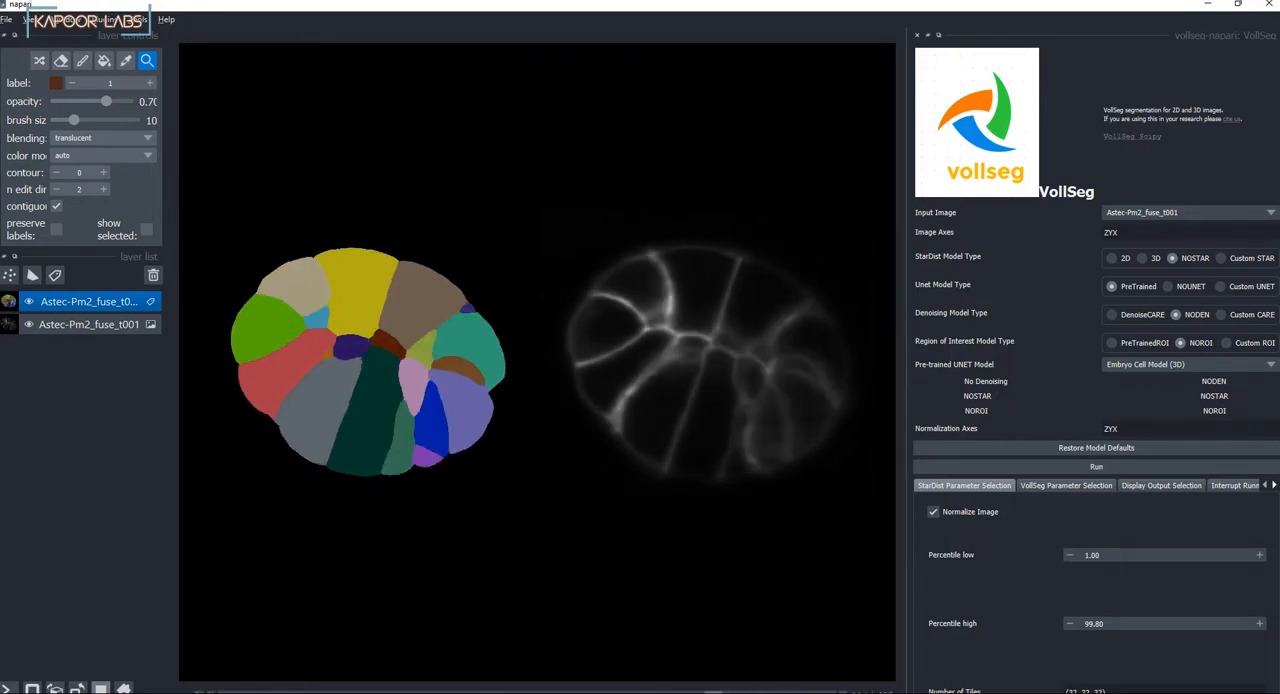
{"action": "left_click", "coordinate": [7, 19]}
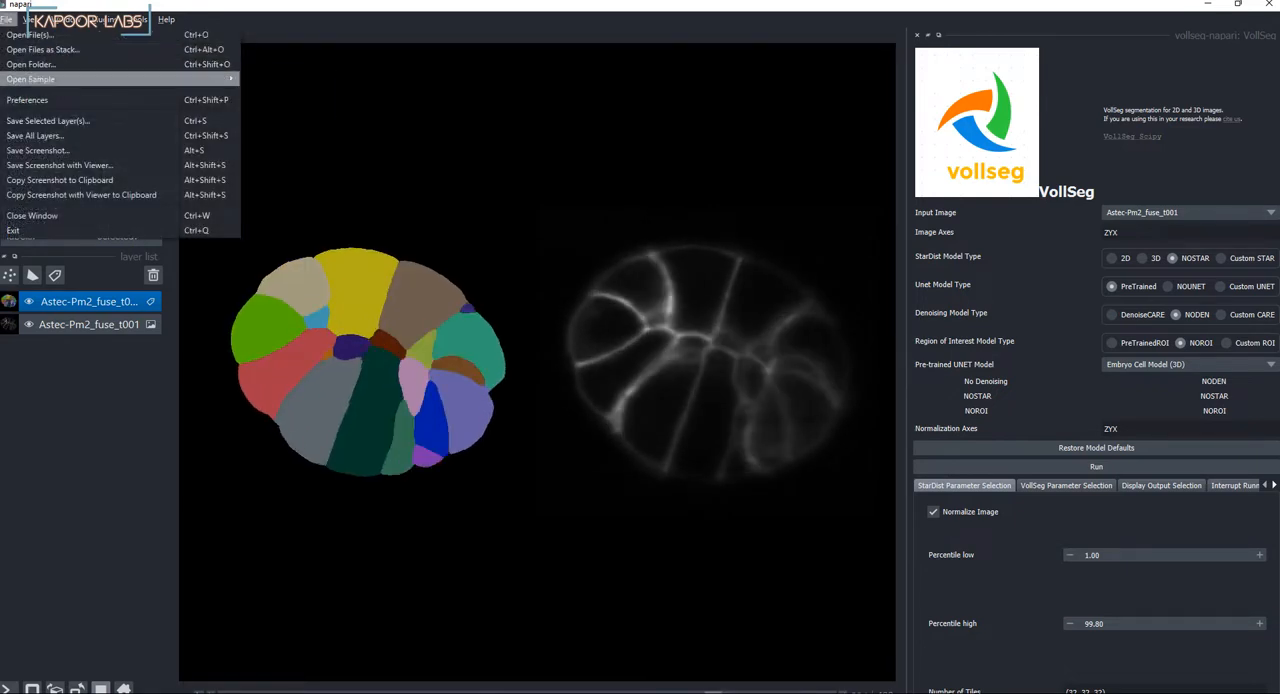
{"action": "mouse_move", "coordinate": [30, 79]}
{"action": "mouse_move", "coordinate": [275, 108]}
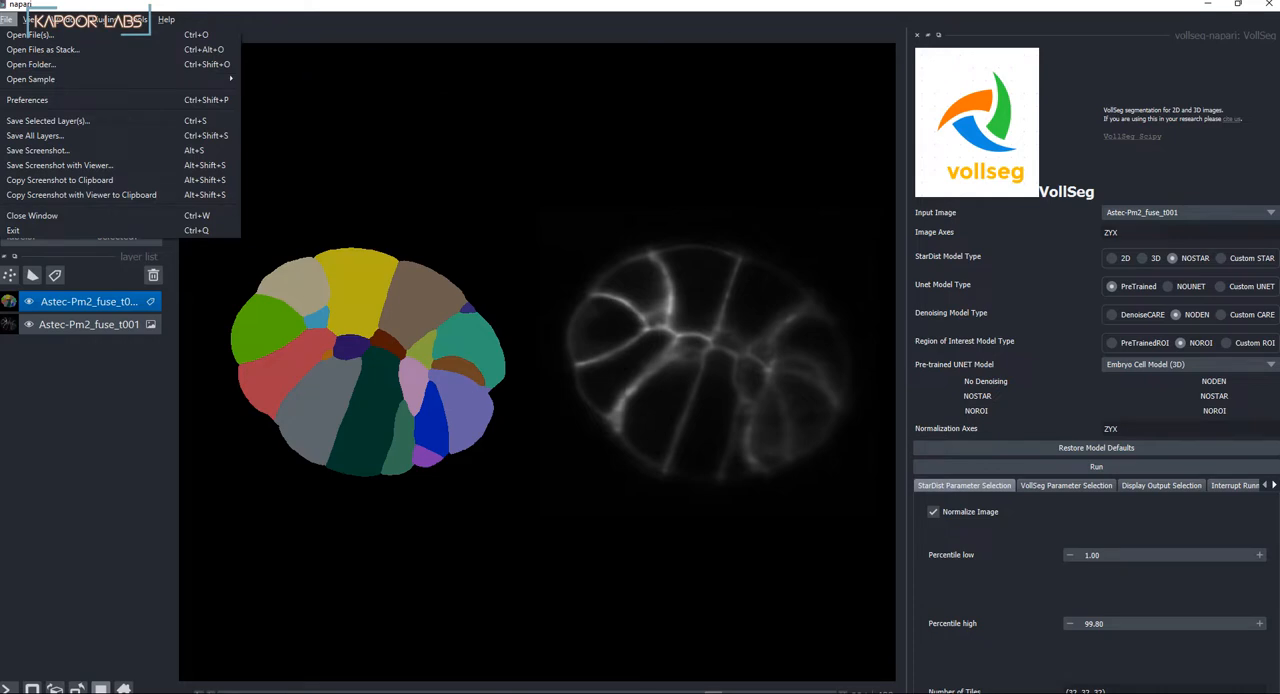
{"action": "key", "text": "Escape"}
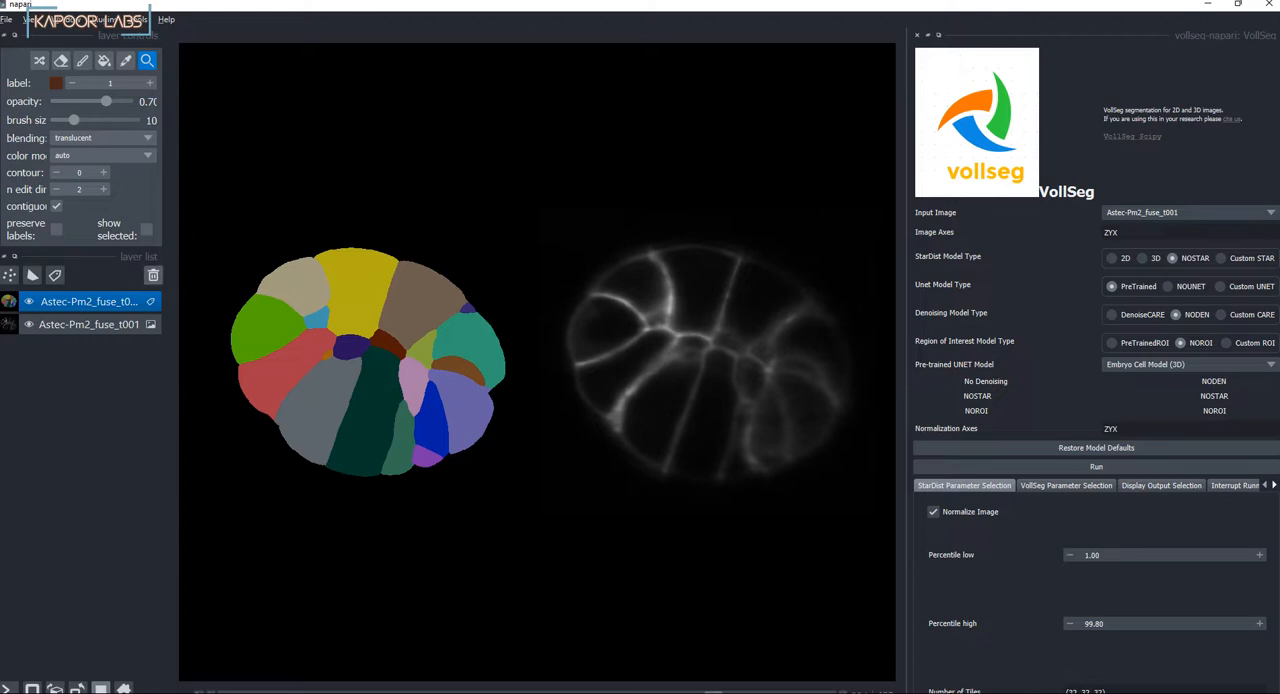
Step: Delete the embryo image and label layers and open the carcinoma_cells_3dt sample from vollseg-napari
{"action": "left_click", "coordinate": [153, 275]}
{"action": "left_click", "coordinate": [153, 275]}
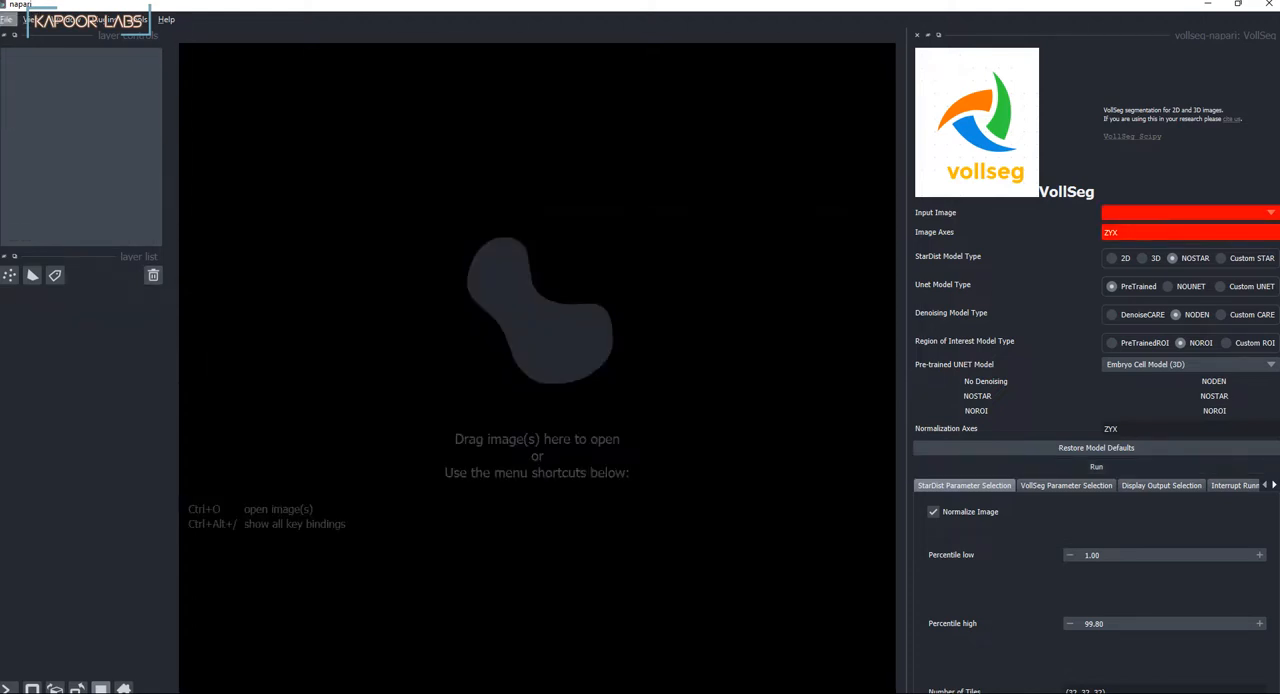
{"action": "left_click", "coordinate": [7, 20]}
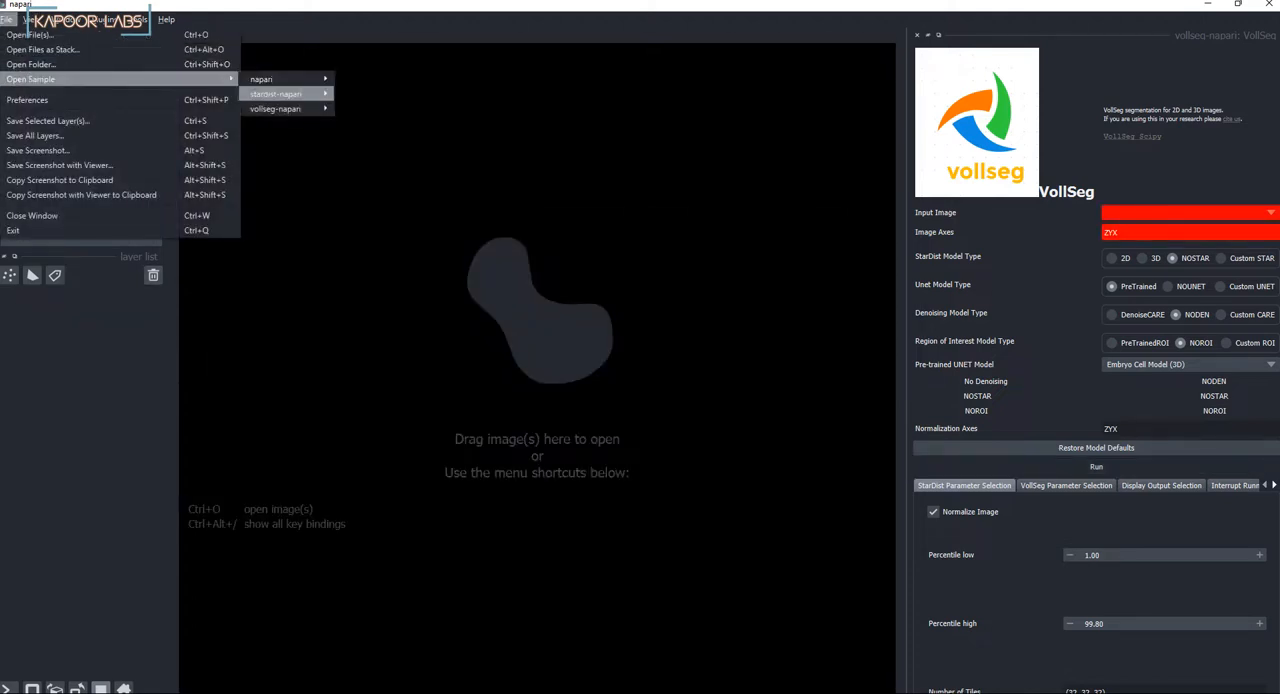
{"action": "left_click", "coordinate": [388, 123]}
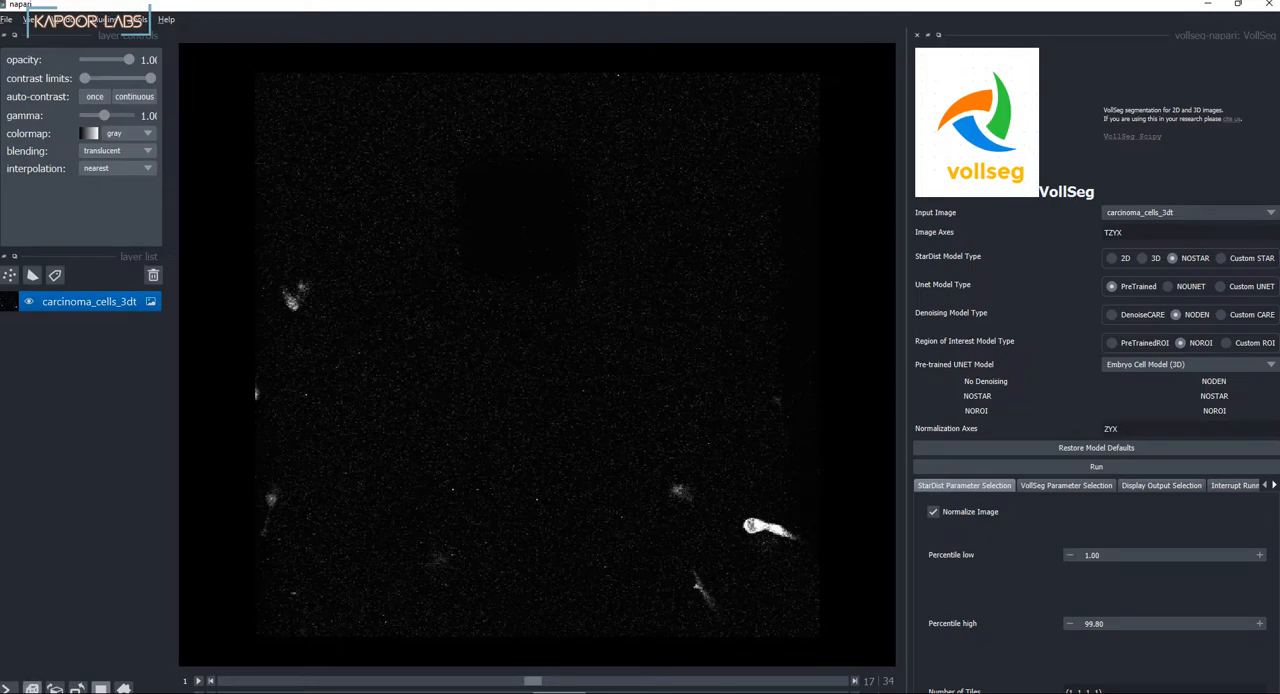
Step: Switch the carcinoma cells sample to 3D rendering and examine the volume from several angles
{"action": "left_click", "coordinate": [32, 688]}
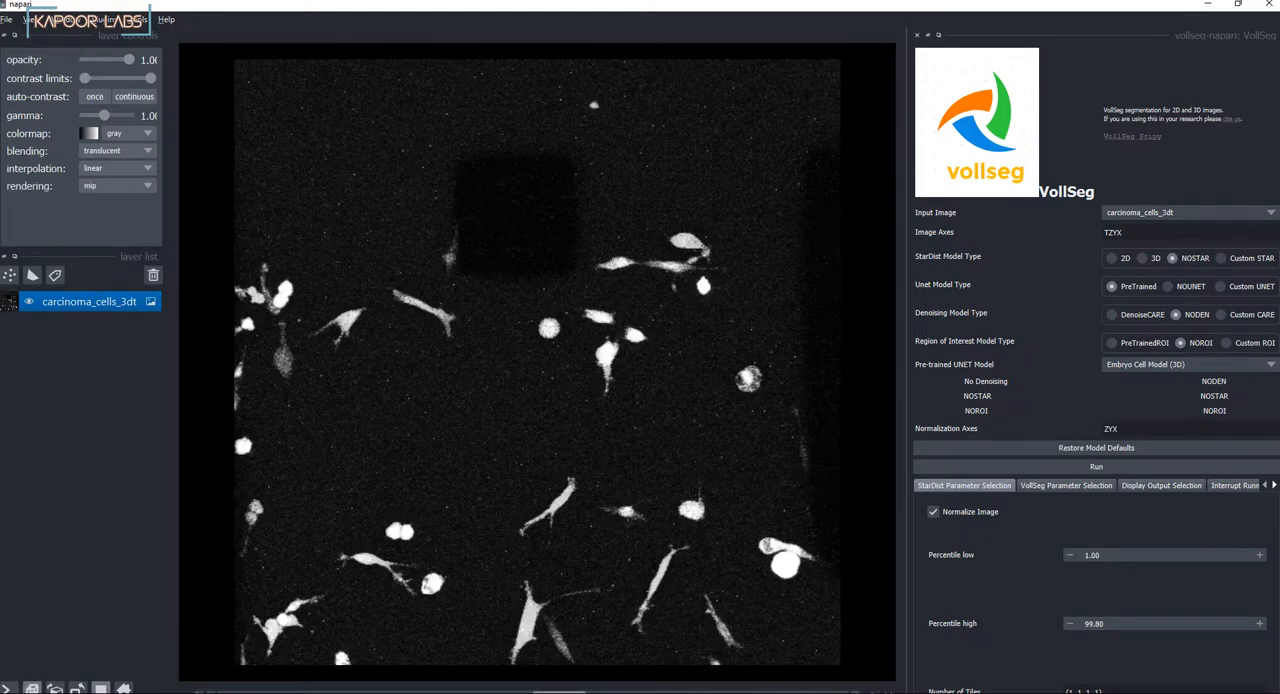
{"action": "left_click_drag", "start_coordinate": [537, 400], "coordinate": [576, 340]}
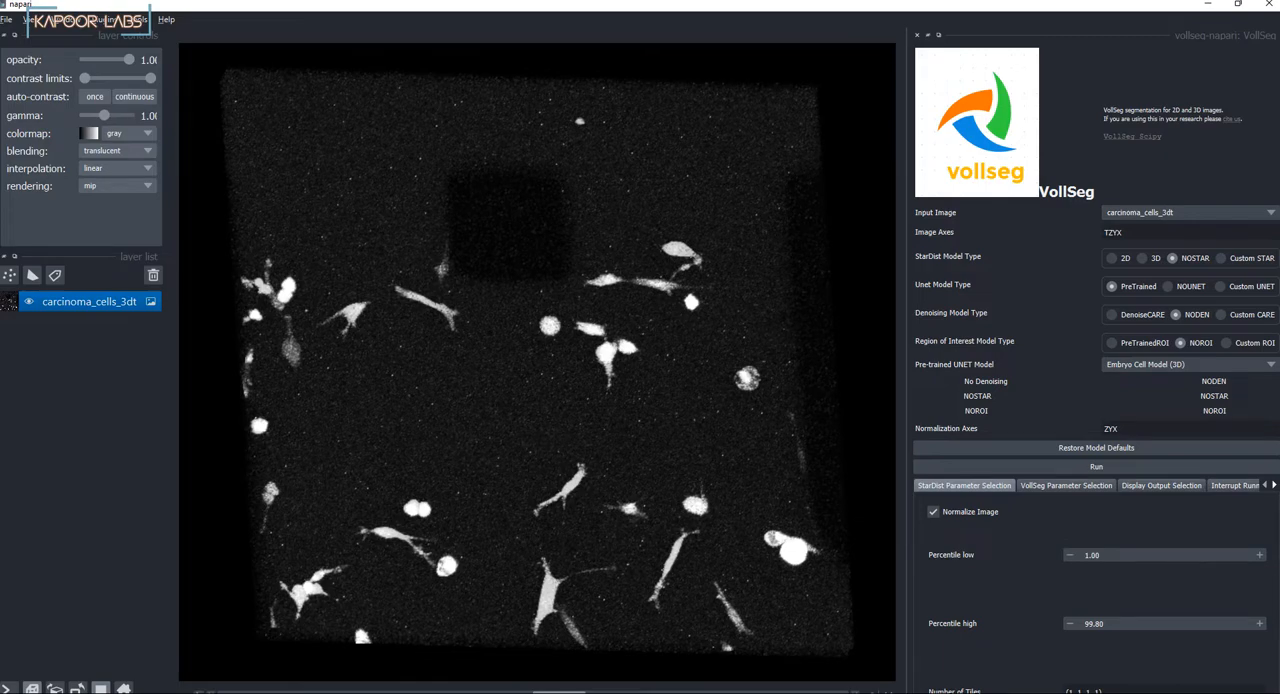
{"action": "scroll", "coordinate": [537, 362], "scroll_direction": "up", "scroll_amount": 2}
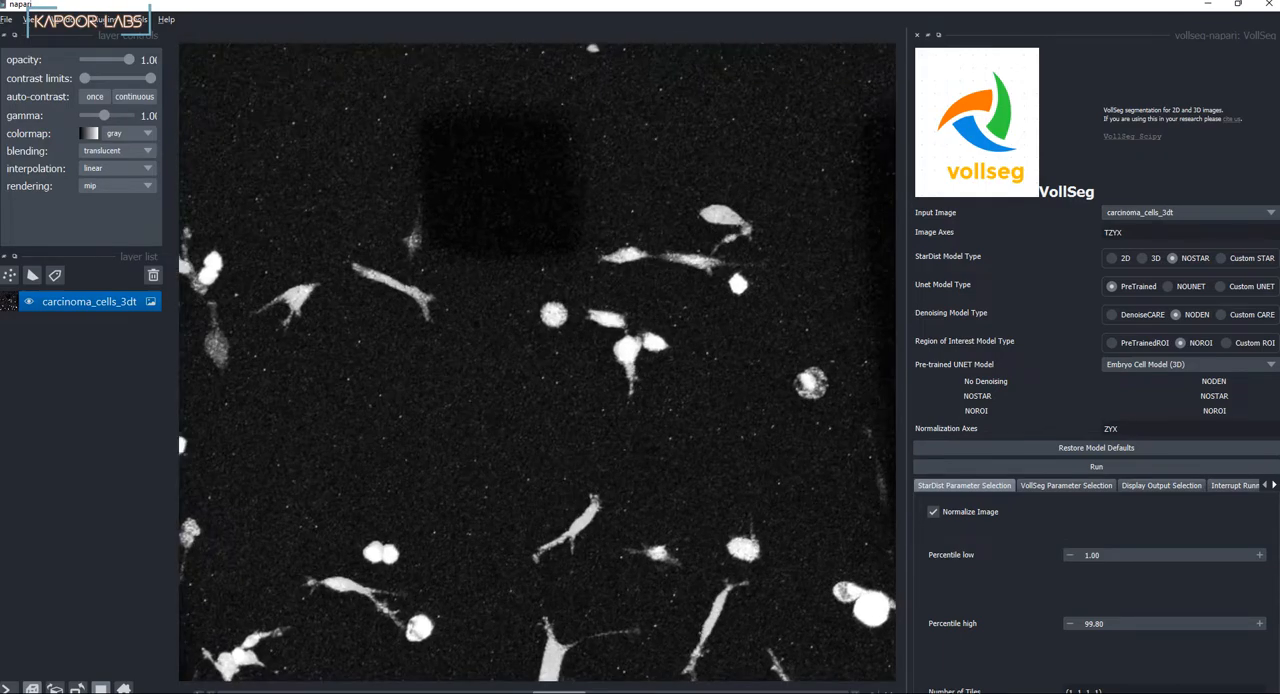
{"action": "scroll", "coordinate": [537, 362], "scroll_direction": "down", "scroll_amount": 3}
{"action": "left_click_drag", "start_coordinate": [537, 362], "coordinate": [540, 394]}
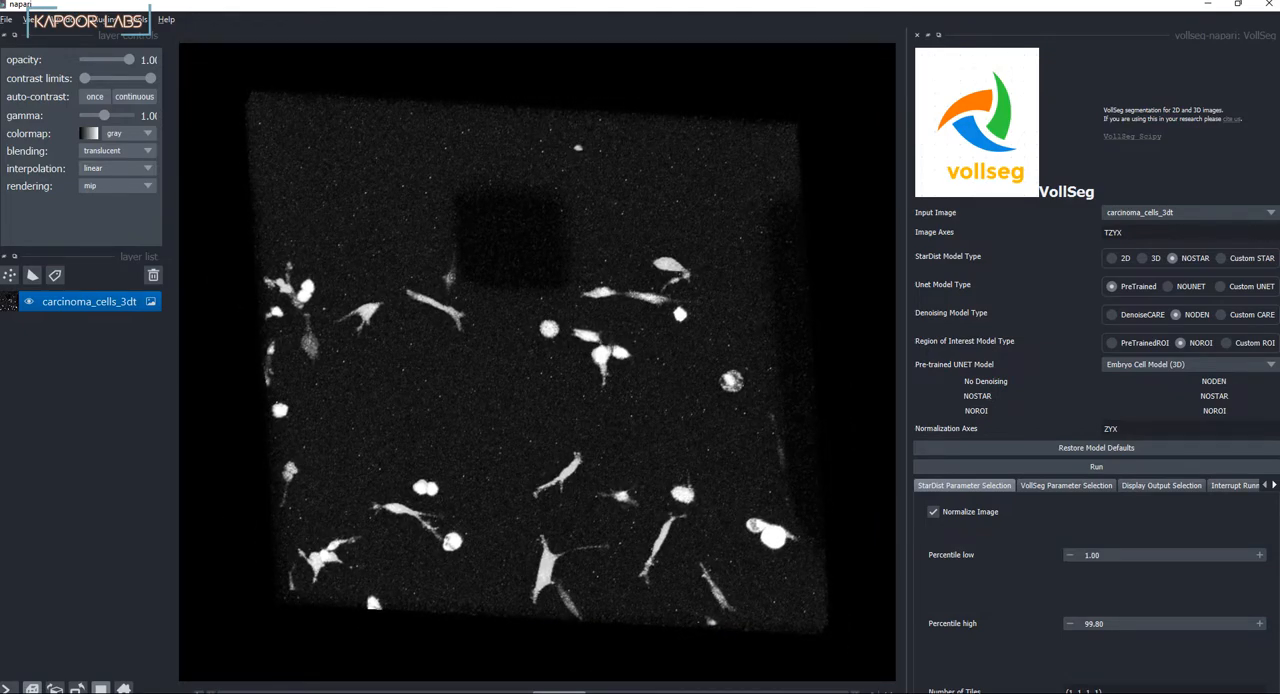
{"action": "left_click_drag", "start_coordinate": [537, 362], "coordinate": [568, 363]}
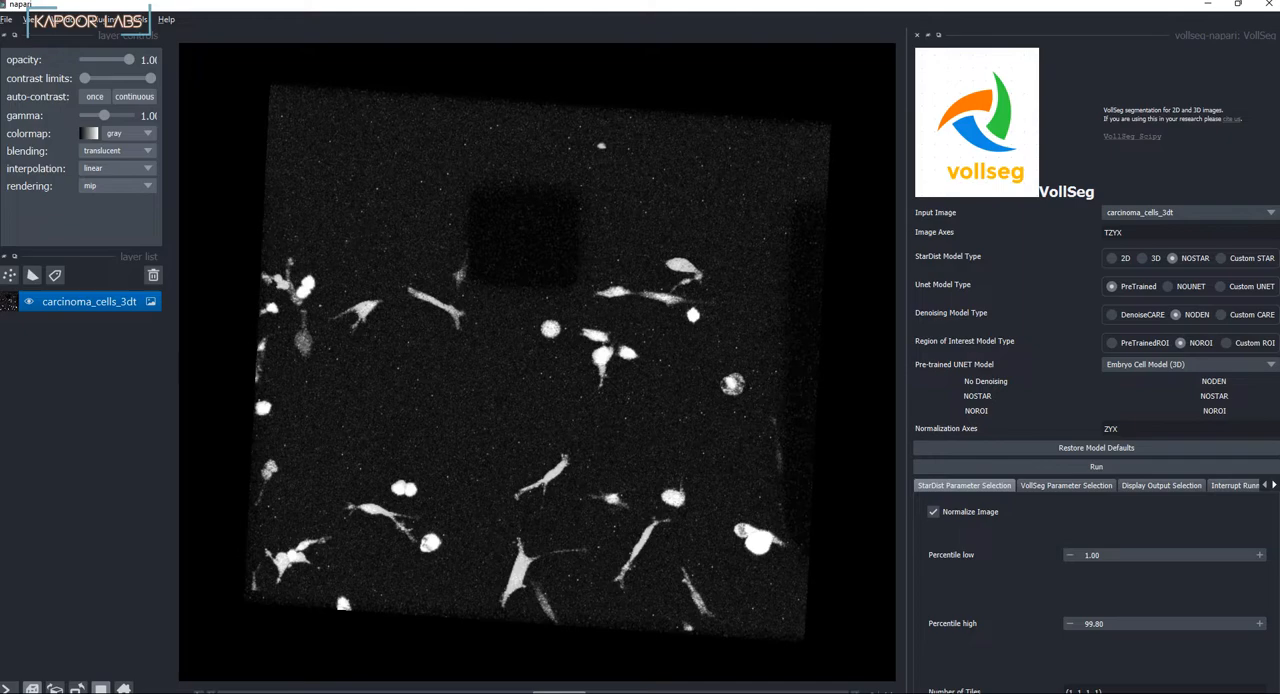
Step: Select the 3D StarDist model Carcinoma_cells, NOUNET, and DenoiseCARE with the Denoise_carcinoma model
{"action": "left_click", "coordinate": [1142, 258]}
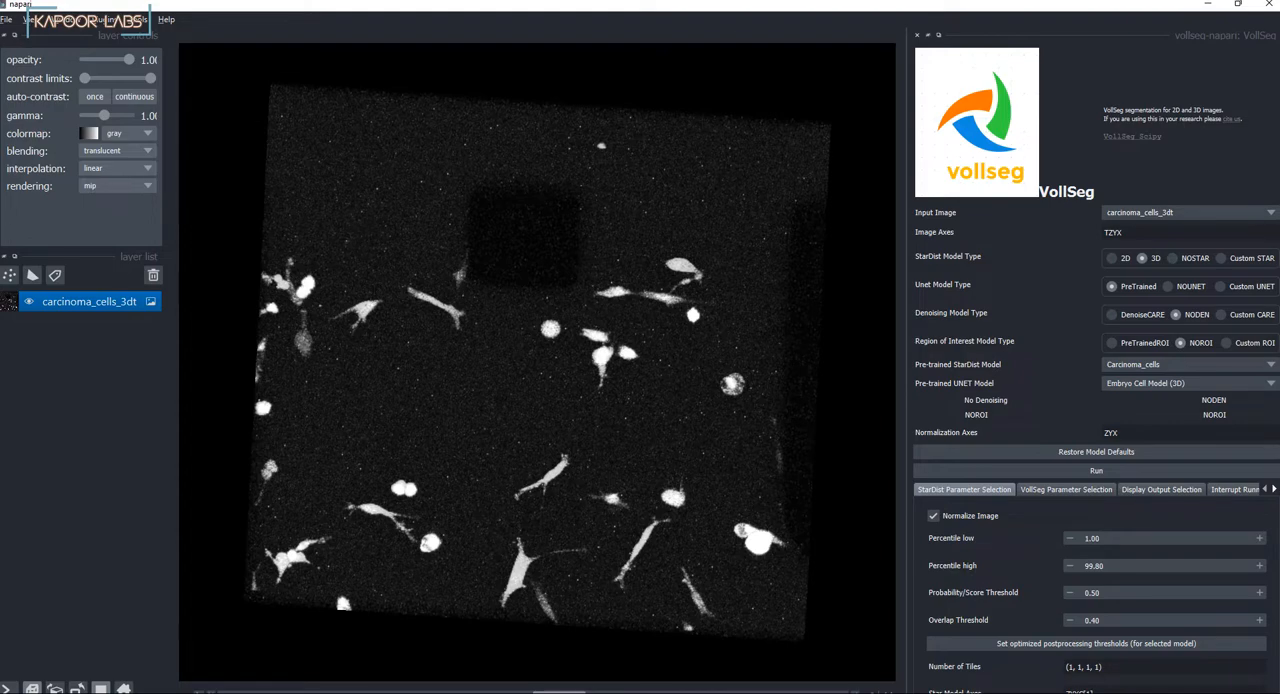
{"action": "left_click", "coordinate": [1168, 287]}
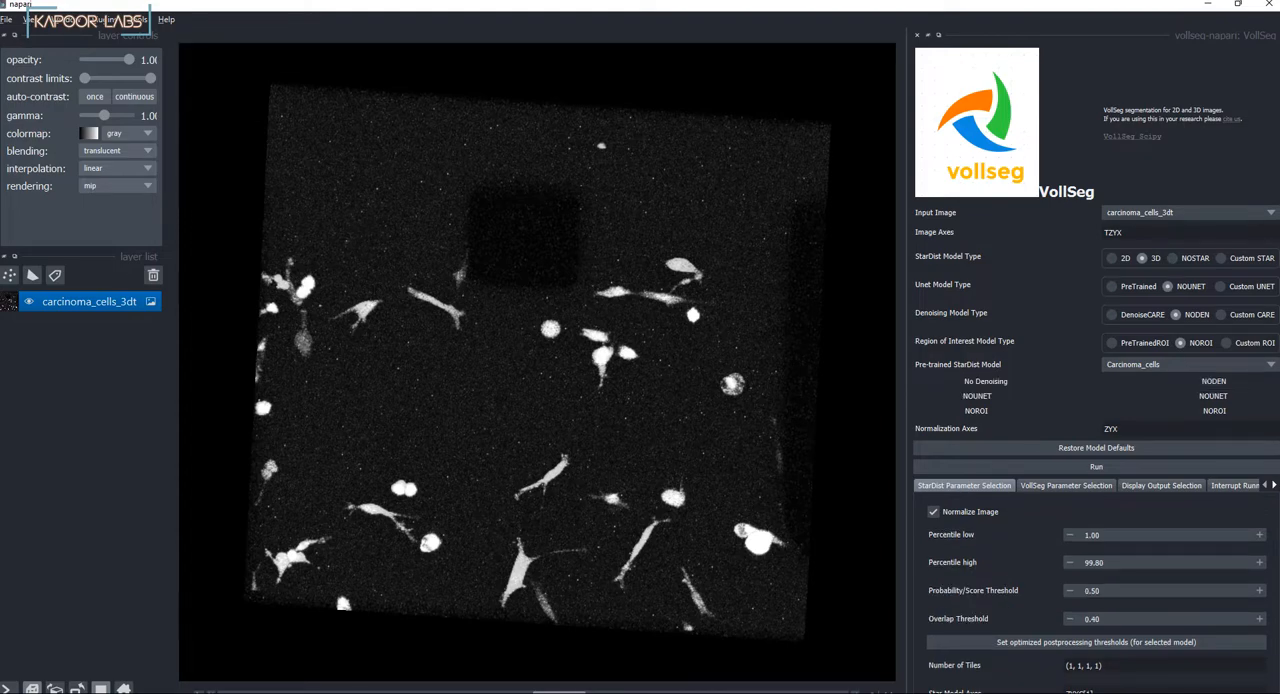
{"action": "left_click", "coordinate": [1112, 315]}
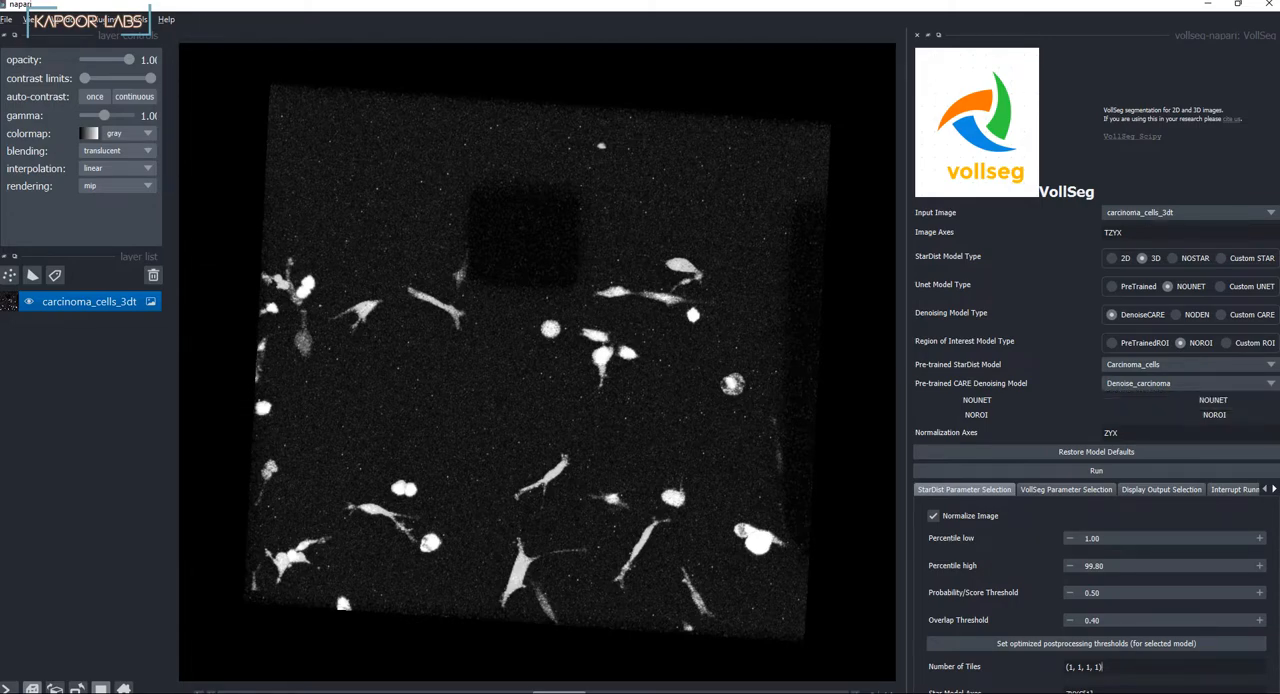
Step: Set the number of tiles to (1, 4, 4, 4) and run VollSeg on the carcinoma time-lapse
{"action": "key", "text": "Left"}
{"action": "key", "text": "BackSpace"}
{"action": "type", "text": "4"}
{"action": "key", "text": "Left"}
{"action": "key", "text": "Left"}
{"action": "key", "text": "Left"}
{"action": "key", "text": "BackSpace"}
{"action": "type", "text": "4"}
{"action": "key", "text": "Left"}
{"action": "key", "text": "Left"}
{"action": "key", "text": "Left"}
{"action": "key", "text": "Left"}
{"action": "key", "text": "BackSpace"}
{"action": "type", "text": "4"}
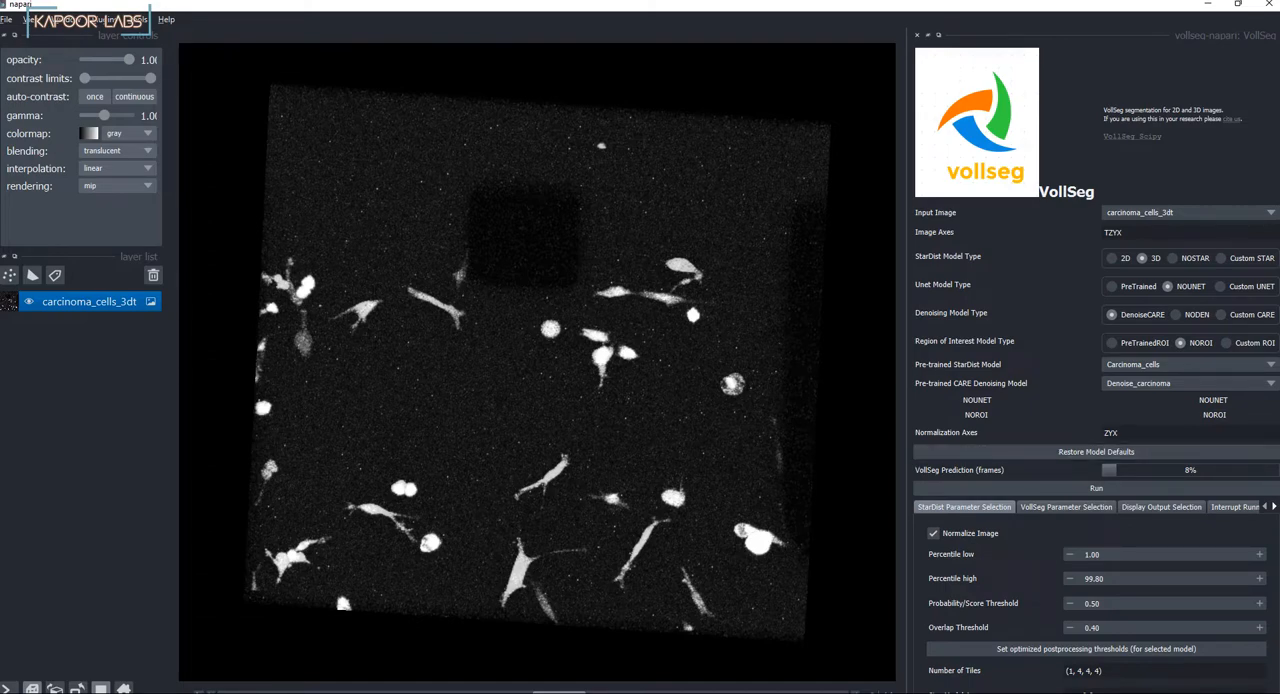
Step: Stop the running time-lapse calculation and return to the StarDist parameters
{"action": "left_click", "coordinate": [1234, 507]}
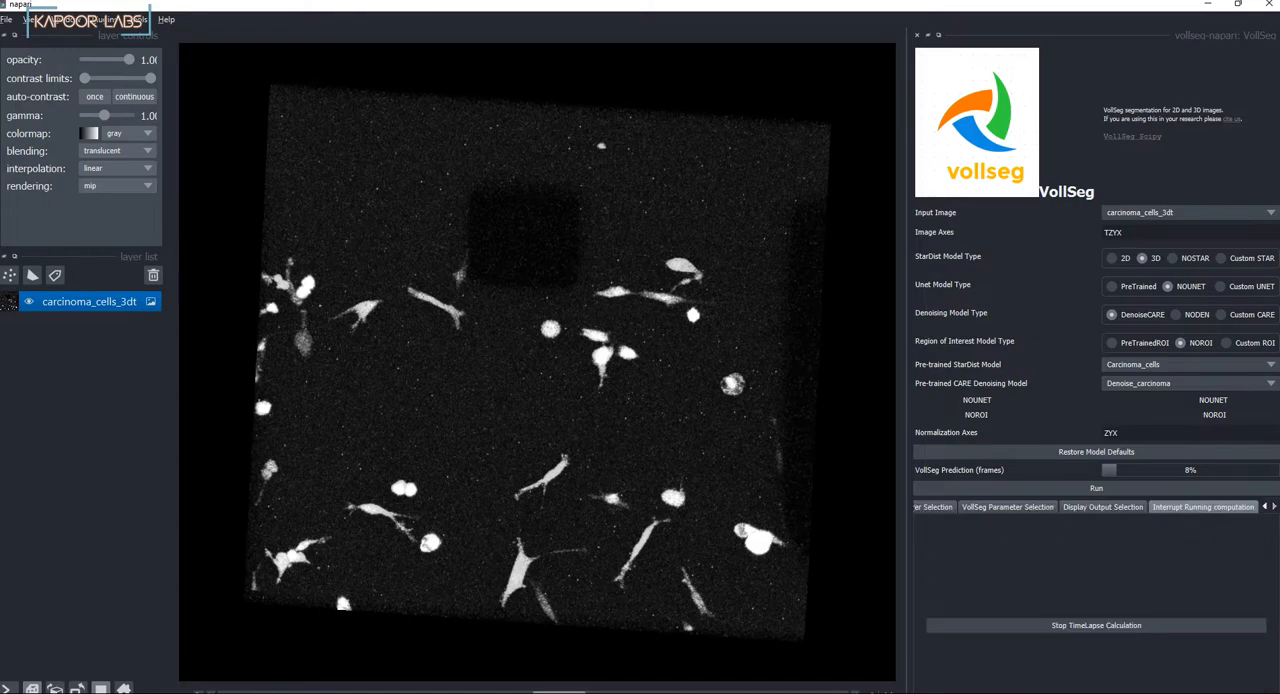
{"action": "left_click", "coordinate": [1096, 625]}
{"action": "left_click", "coordinate": [935, 507]}
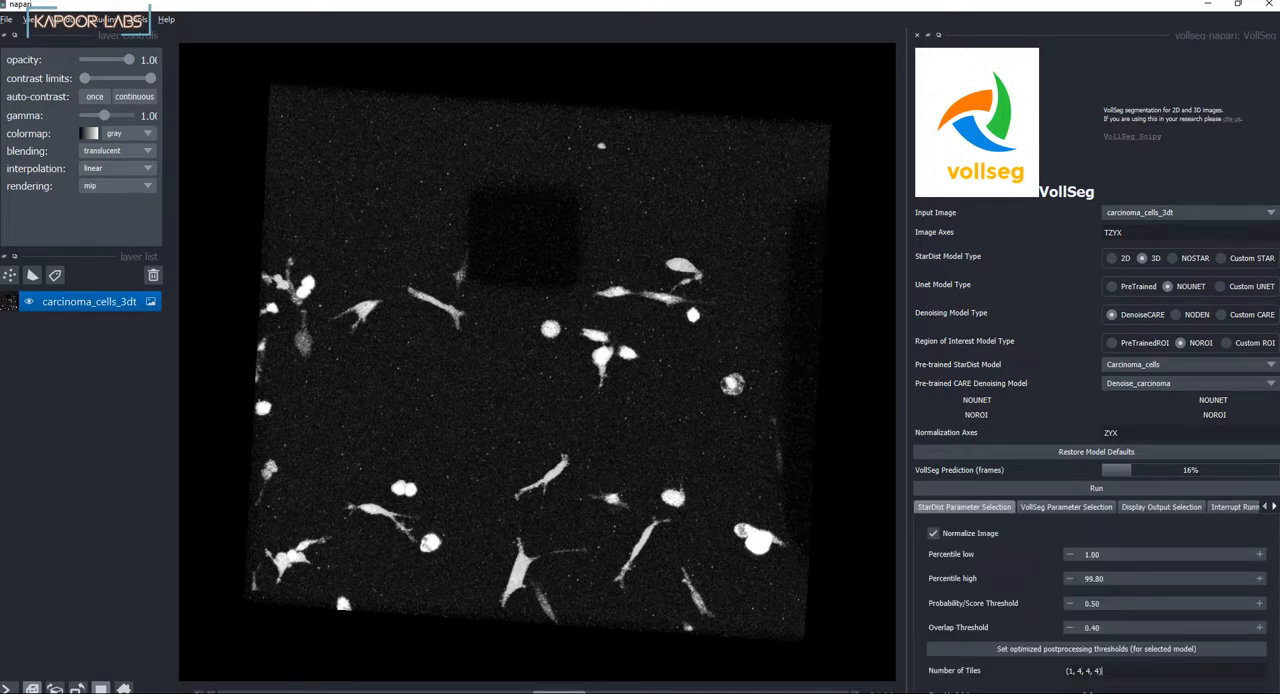
Step: Change the last tile value to 8, rerun the VollSeg prediction and show the display output options
{"action": "key", "text": "BackSpace"}
{"action": "type", "text": "8"}
{"action": "left_click", "coordinate": [1096, 488]}
{"action": "left_click", "coordinate": [1161, 507]}
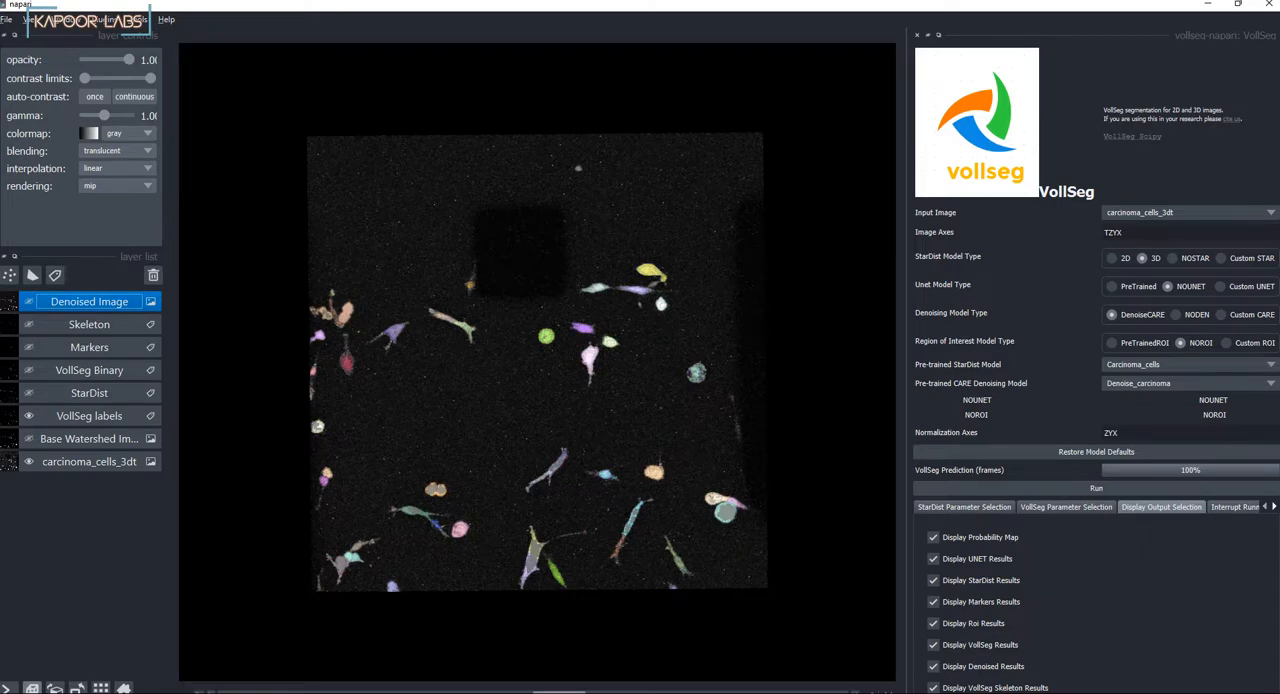
Step: Examine the VollSeg labels over the carcinoma cells in 3D, both up close and from different angles
{"action": "scroll", "coordinate": [533, 362], "scroll_direction": "up", "scroll_amount": 3}
{"action": "scroll", "coordinate": [537, 362], "scroll_direction": "up", "scroll_amount": 2}
{"action": "mouse_move", "coordinate": [640, 362]}
{"action": "left_mouse_down"}
{"action": "mouse_move", "coordinate": [648, 392]}
{"action": "mouse_move", "coordinate": [636, 360]}
{"action": "left_mouse_up"}
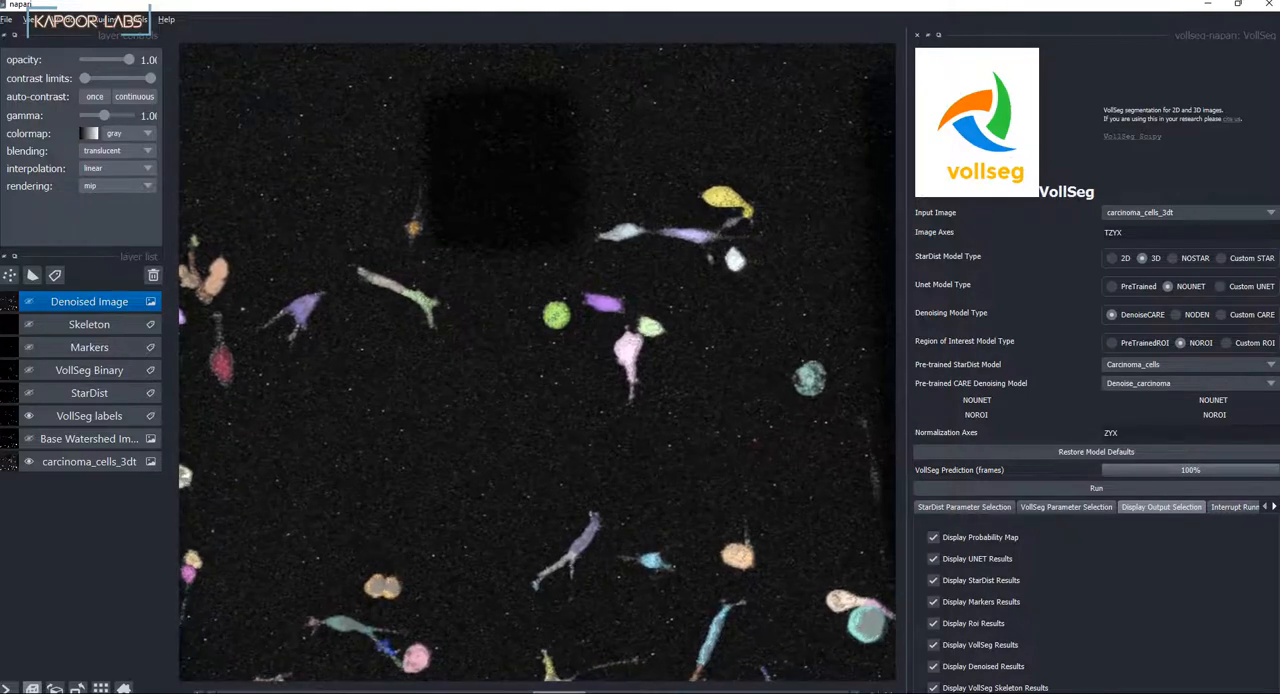
{"action": "scroll", "coordinate": [543, 361], "scroll_direction": "down", "scroll_amount": 1}
{"action": "left_click_drag", "start_coordinate": [543, 361], "coordinate": [632, 264]}
{"action": "scroll", "coordinate": [556, 306], "scroll_direction": "down", "scroll_amount": 1}
{"action": "scroll", "coordinate": [537, 361], "scroll_direction": "up", "scroll_amount": 3}
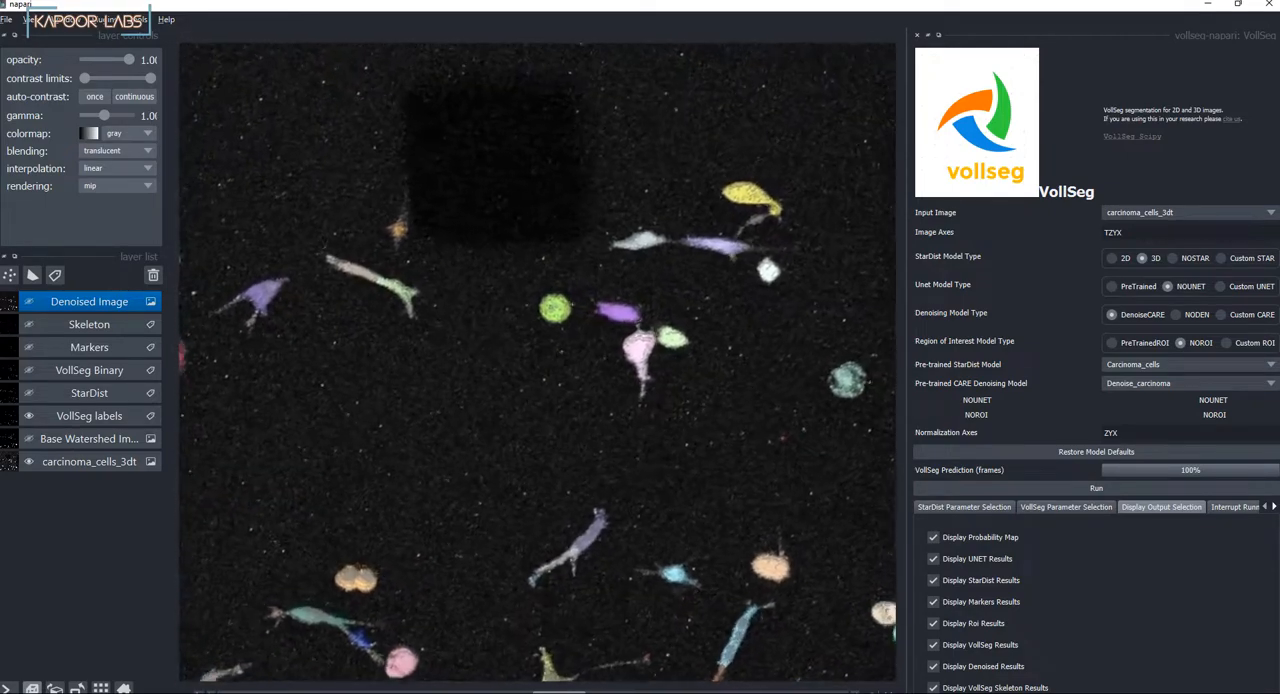
{"action": "scroll", "coordinate": [530, 360], "scroll_direction": "up", "scroll_amount": 2}
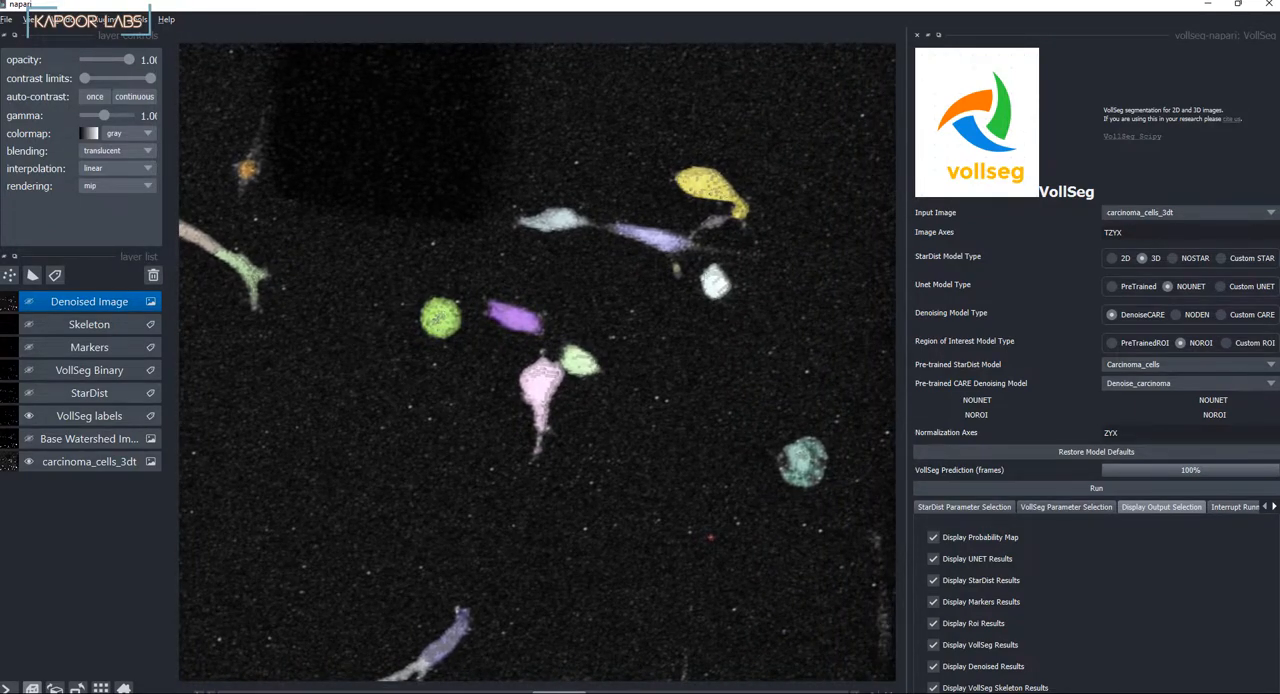
Step: Show the StarDist layer and hide the VollSeg labels layer over the carcinoma cells
{"action": "left_click", "coordinate": [29, 393]}
{"action": "left_click", "coordinate": [29, 416]}
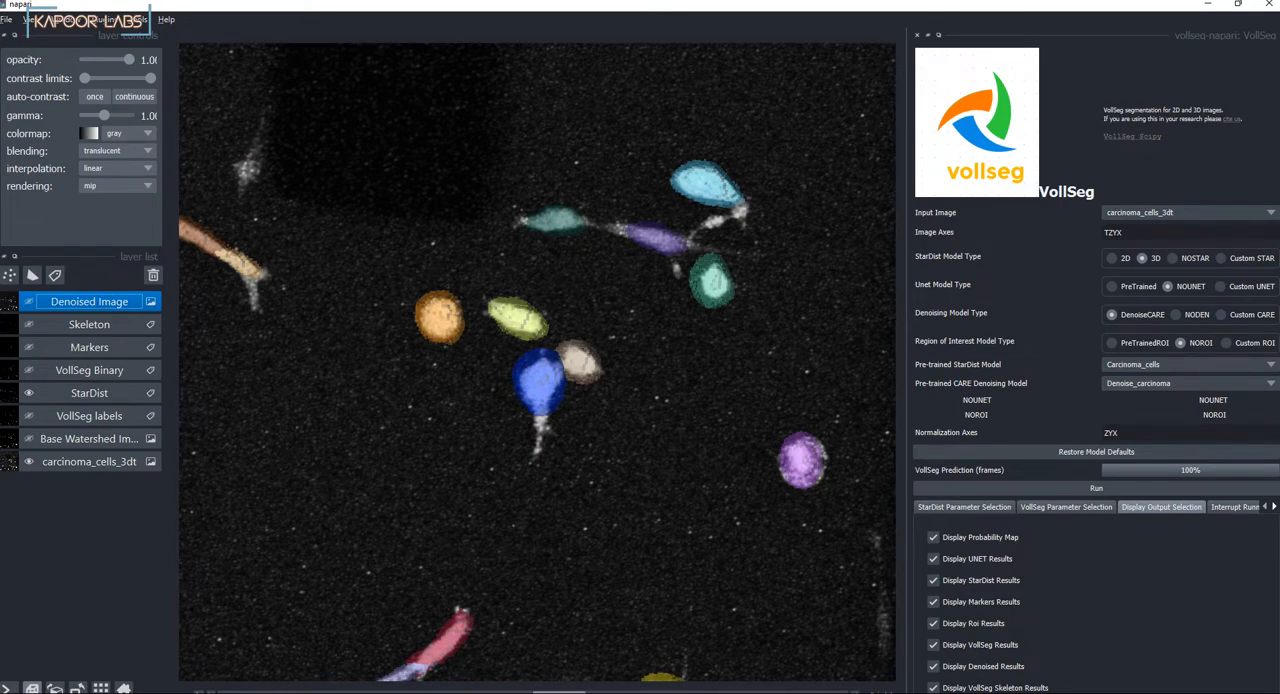
Step: Compare the StarDist and VollSeg labels over the carcinoma cells, leaving only the VollSeg labels shown over the raw image
{"action": "scroll", "coordinate": [537, 360], "scroll_direction": "down", "scroll_amount": 3}
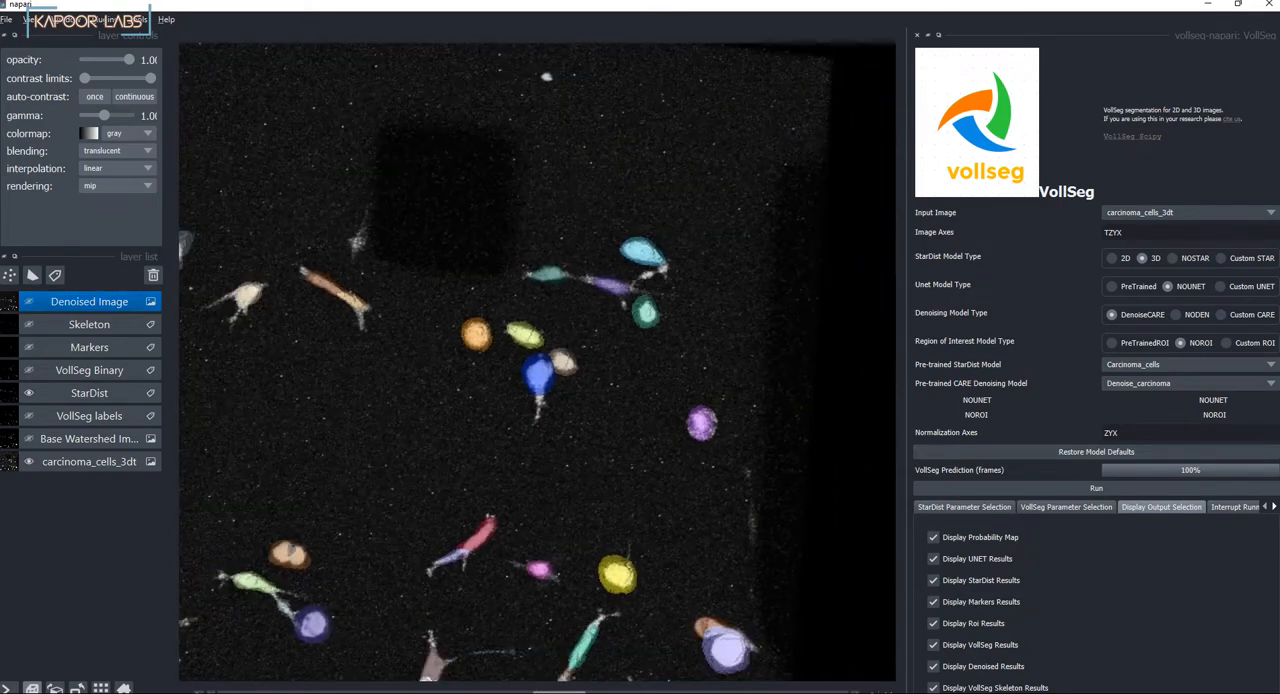
{"action": "left_click_drag", "start_coordinate": [540, 300], "coordinate": [600, 310]}
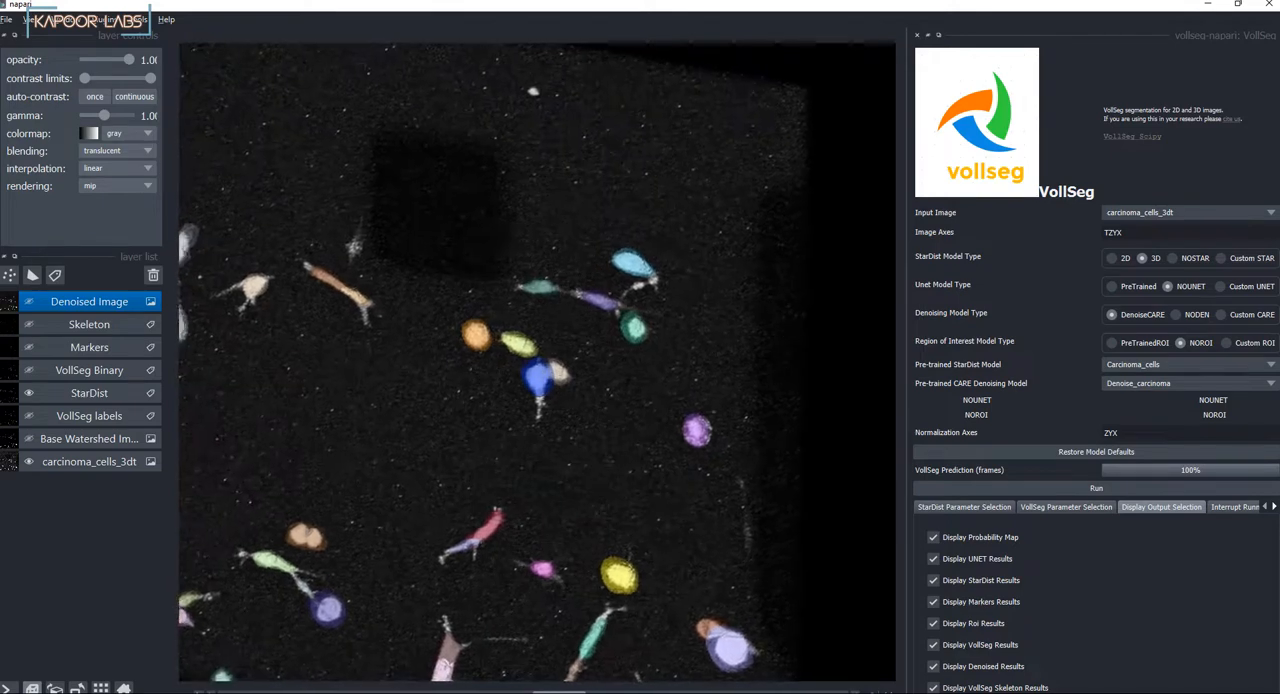
{"action": "left_click_drag", "start_coordinate": [447, 664], "coordinate": [508, 660]}
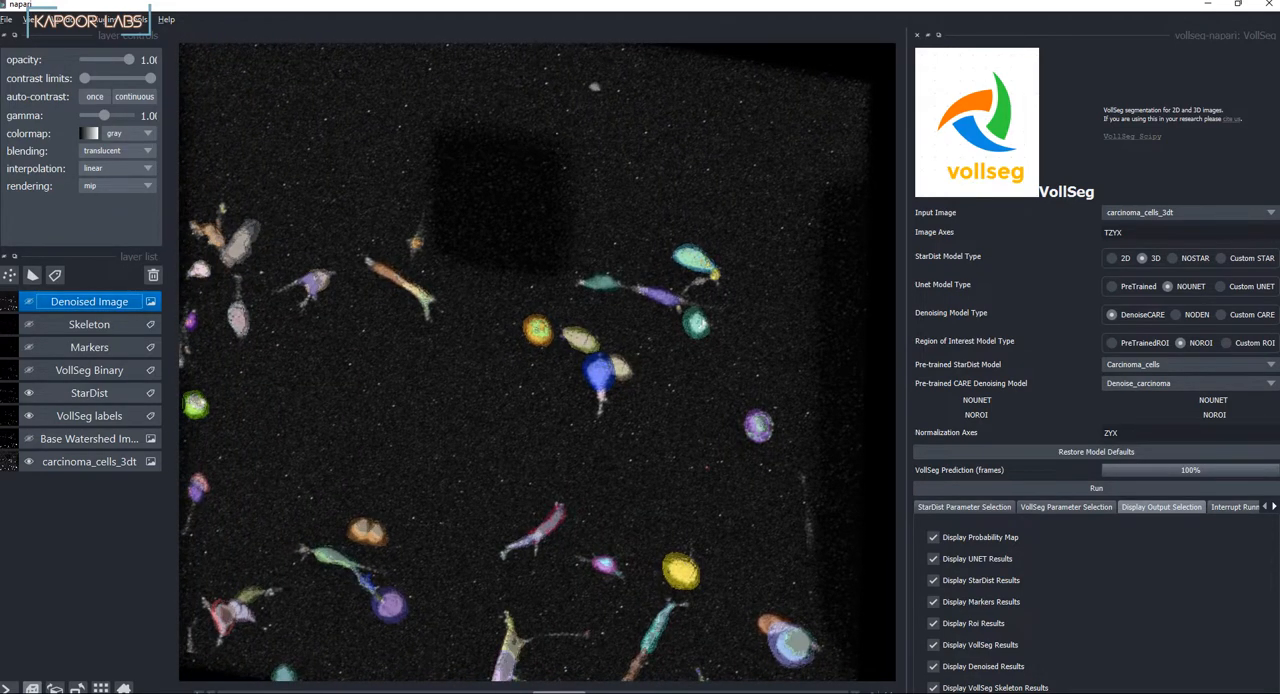
{"action": "scroll", "coordinate": [537, 362], "scroll_direction": "up", "scroll_amount": 4}
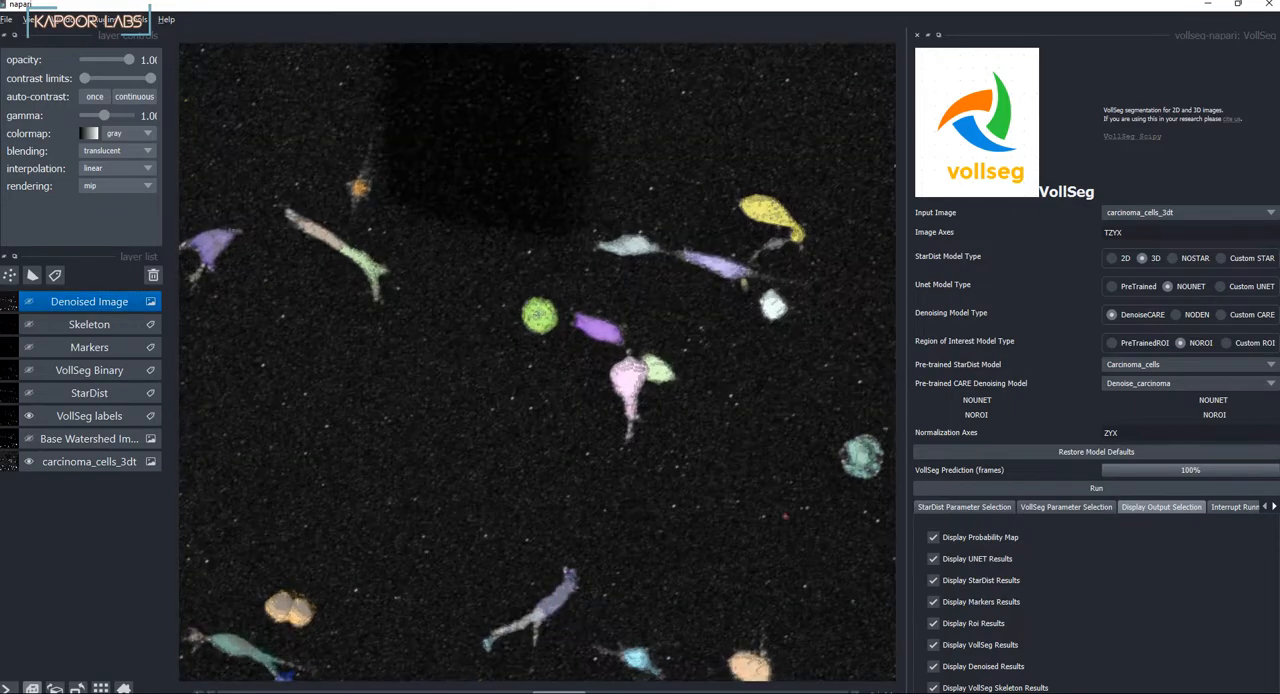
{"action": "left_click_drag", "start_coordinate": [540, 360], "coordinate": [606, 380]}
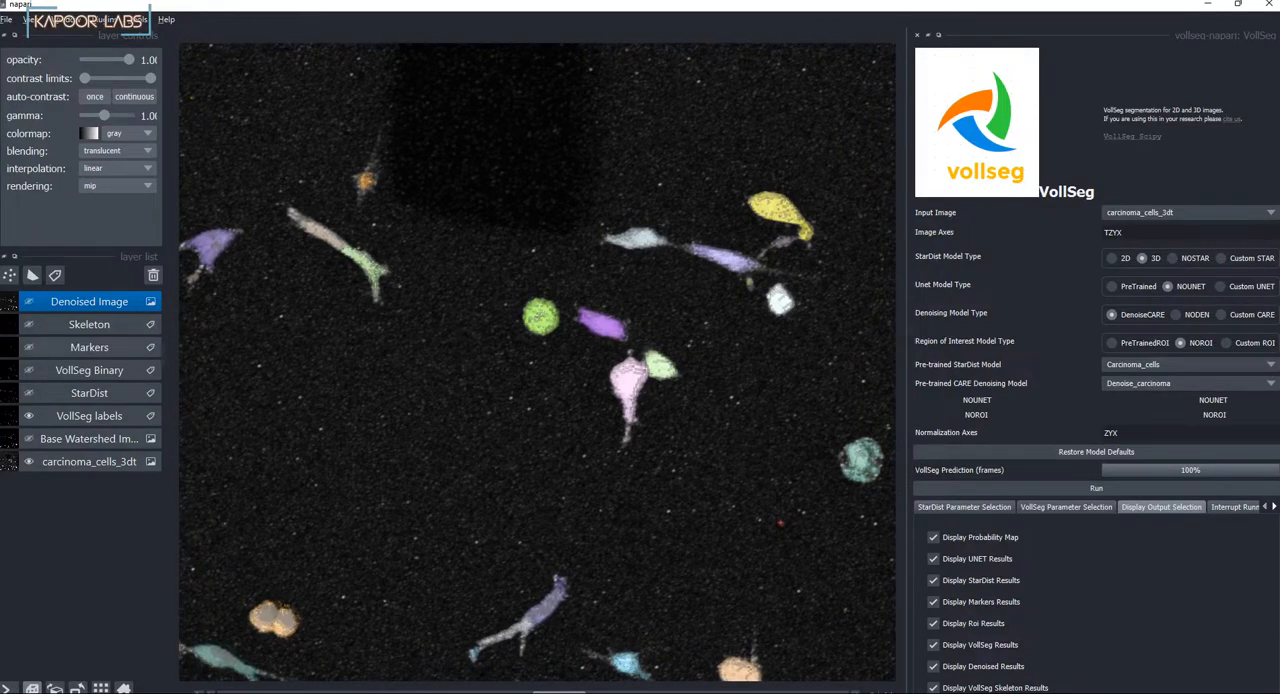
Step: Select the VollSeg labels layer and shuffle its label colors twice
{"action": "left_click", "coordinate": [89, 416]}
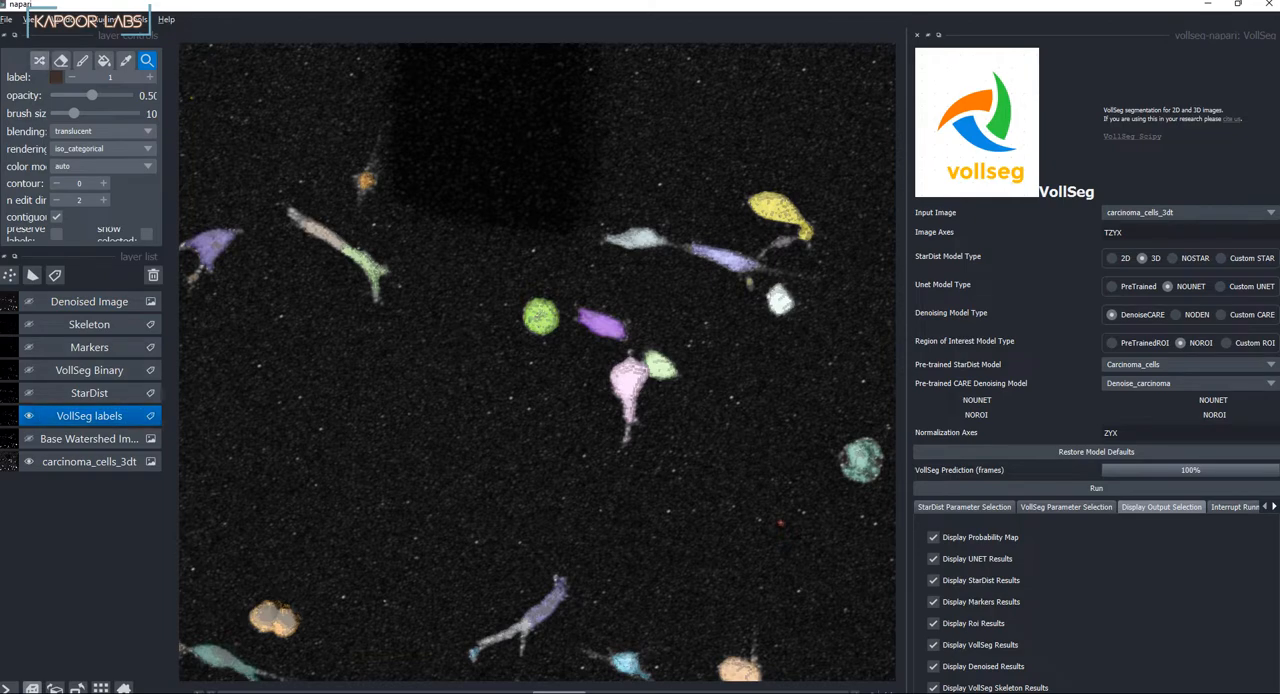
{"action": "left_click", "coordinate": [39, 61]}
{"action": "left_click", "coordinate": [39, 61]}
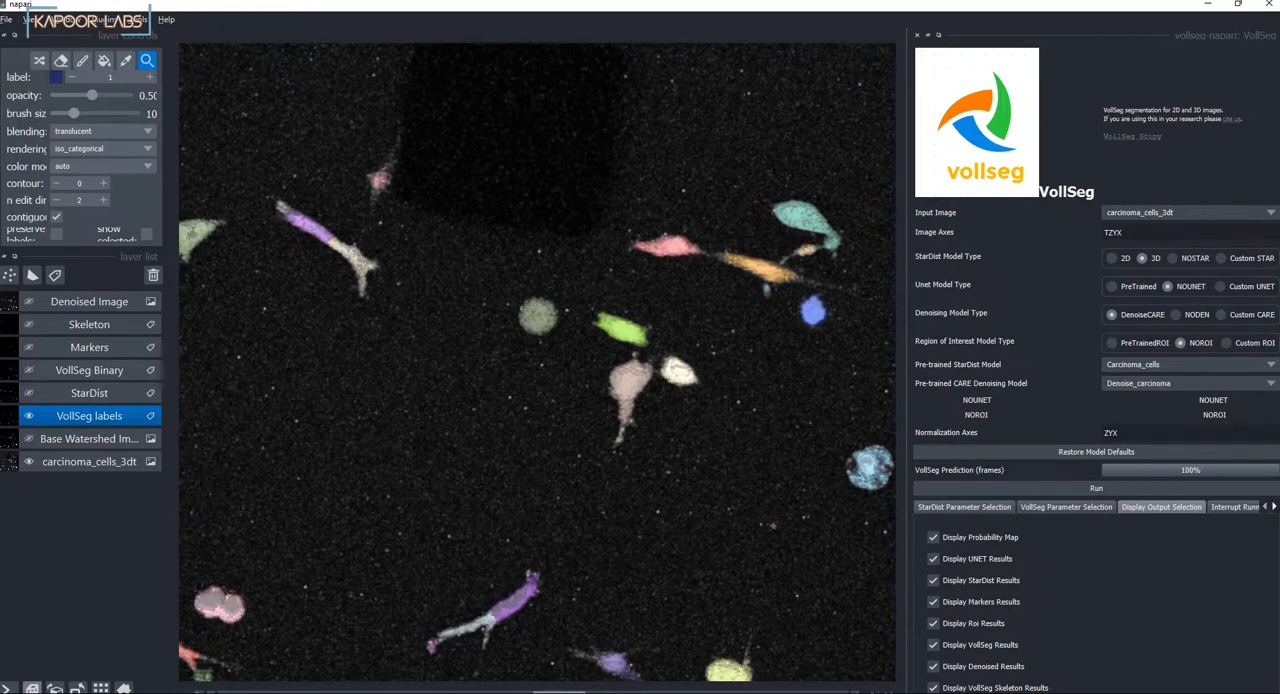
Step: Show the VollSeg Binary layer instead of the VollSeg labels and examine it over the carcinoma cells up close and as a whole
{"action": "left_click", "coordinate": [29, 370]}
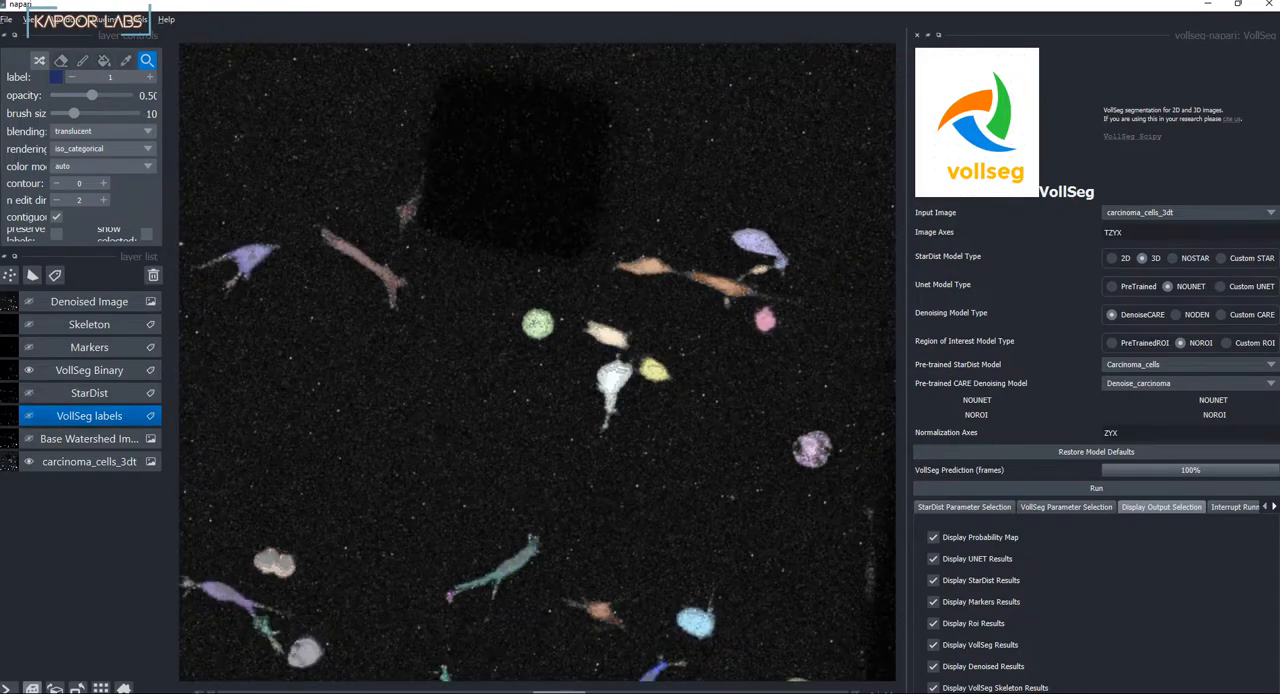
{"action": "scroll", "coordinate": [537, 362], "scroll_direction": "down", "scroll_amount": 3}
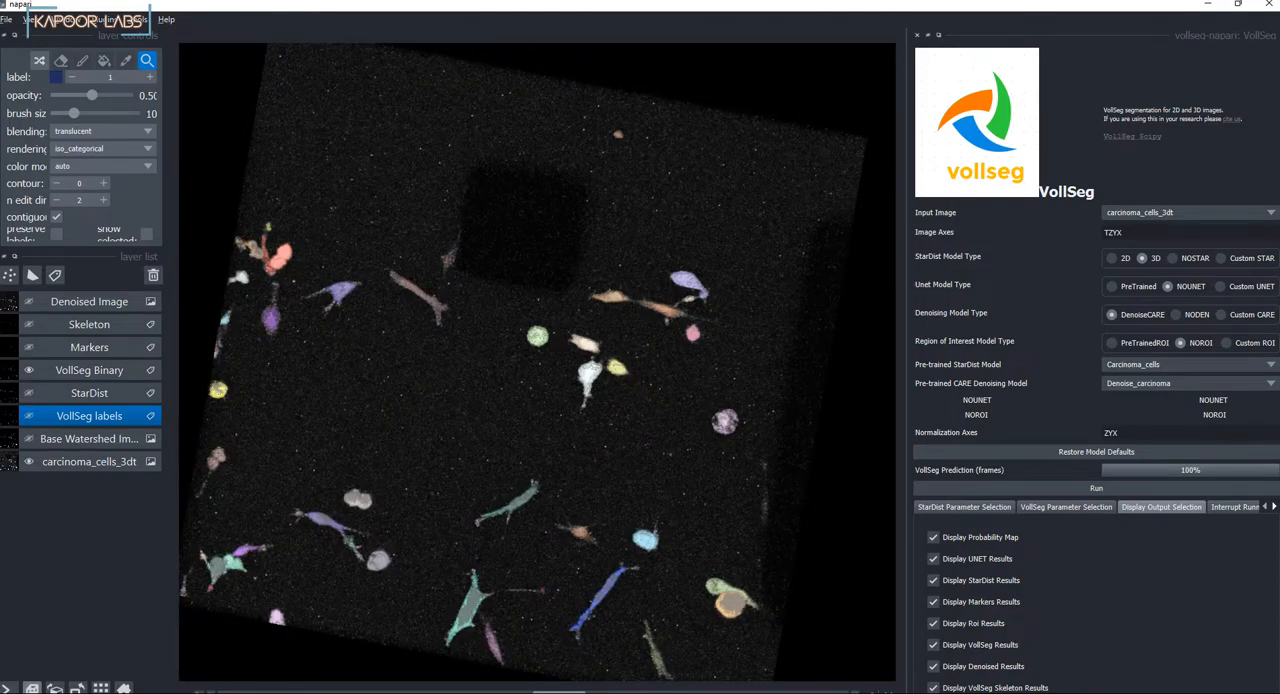
{"action": "scroll", "coordinate": [537, 361], "scroll_direction": "up", "scroll_amount": 4}
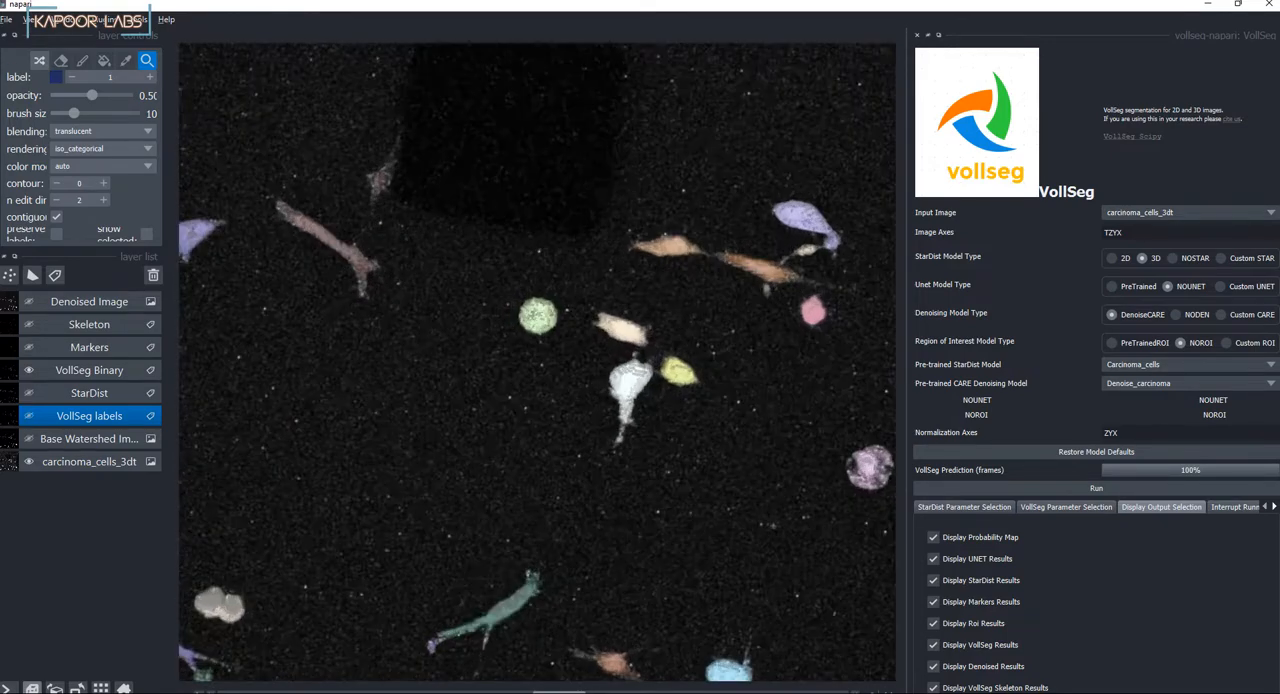
{"action": "left_click_drag", "start_coordinate": [537, 361], "coordinate": [617, 398]}
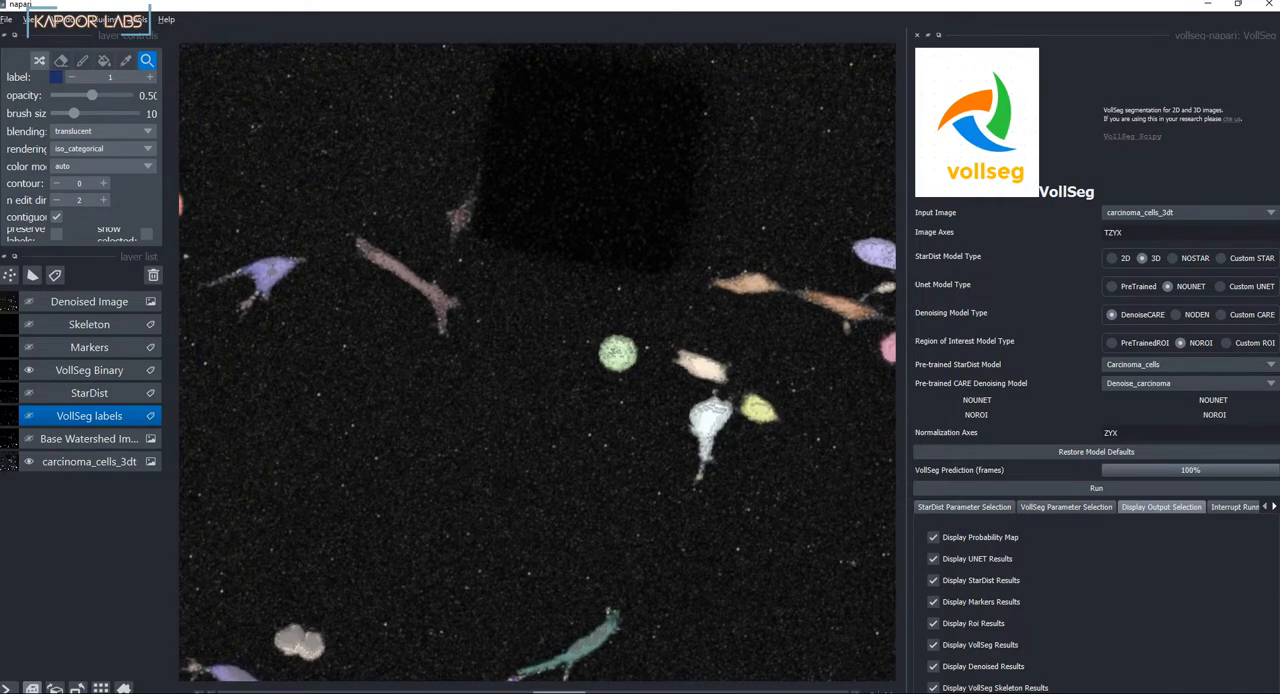
{"action": "scroll", "coordinate": [537, 361], "scroll_direction": "down", "scroll_amount": 5}
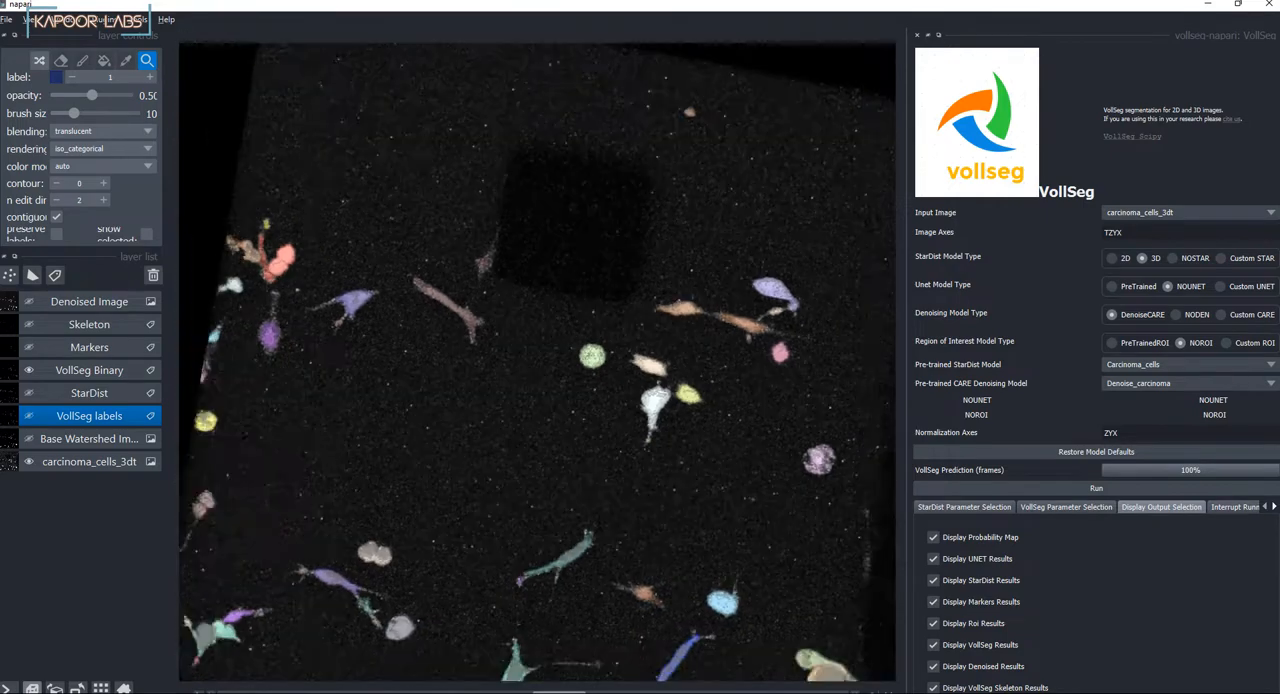
{"action": "left_click_drag", "start_coordinate": [537, 361], "coordinate": [543, 322]}
{"action": "scroll", "coordinate": [537, 361], "scroll_direction": "down", "scroll_amount": 2}
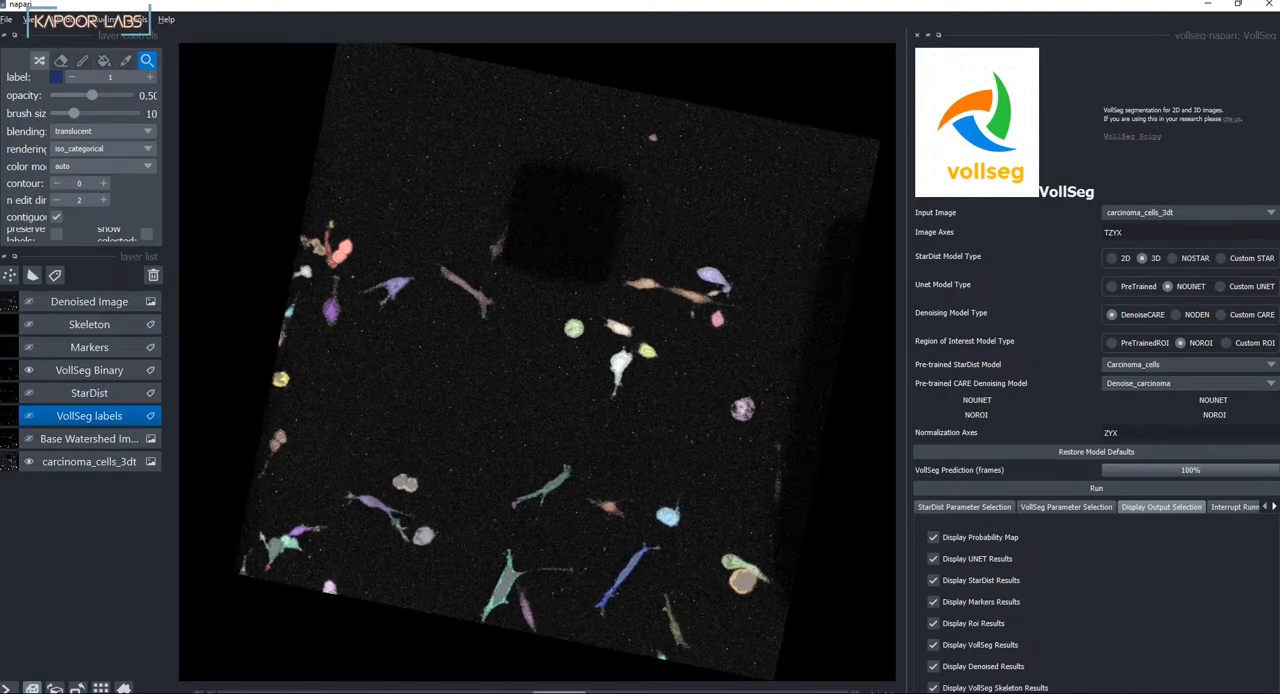
Step: Hide the VollSeg Binary layer and compare the denoised image with the raw carcinoma cells by showing and hiding it
{"action": "left_click", "coordinate": [29, 370]}
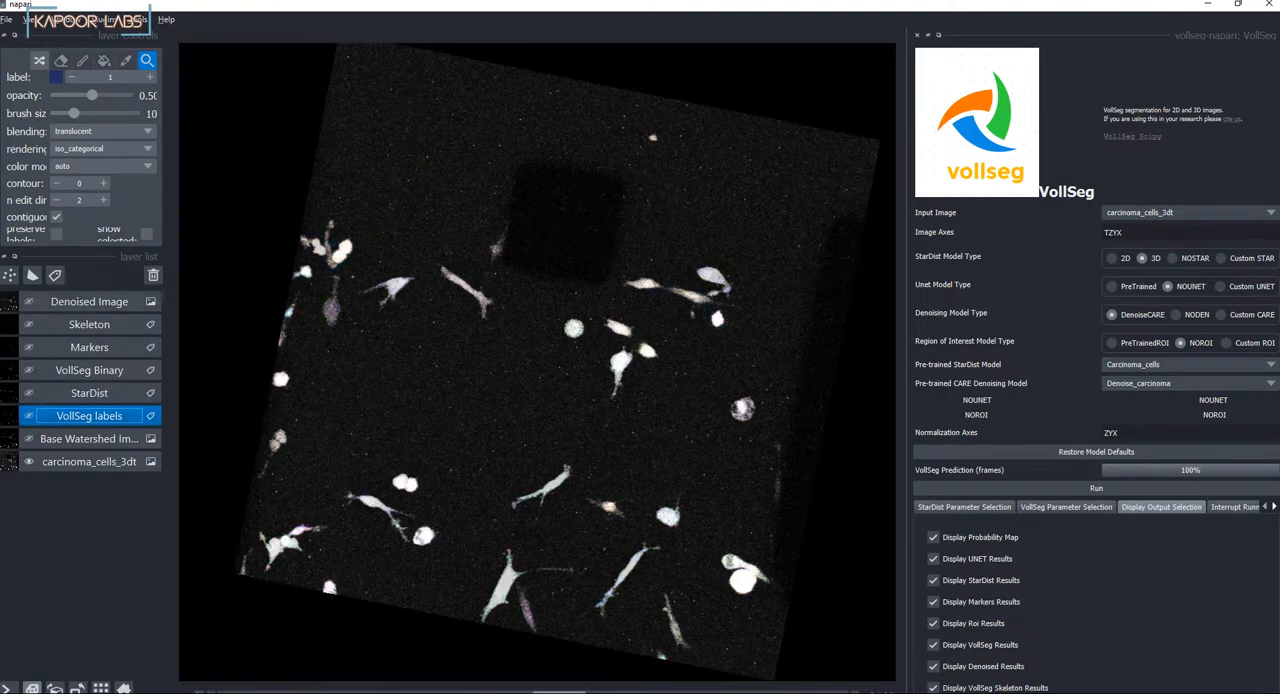
{"action": "left_click", "coordinate": [29, 301]}
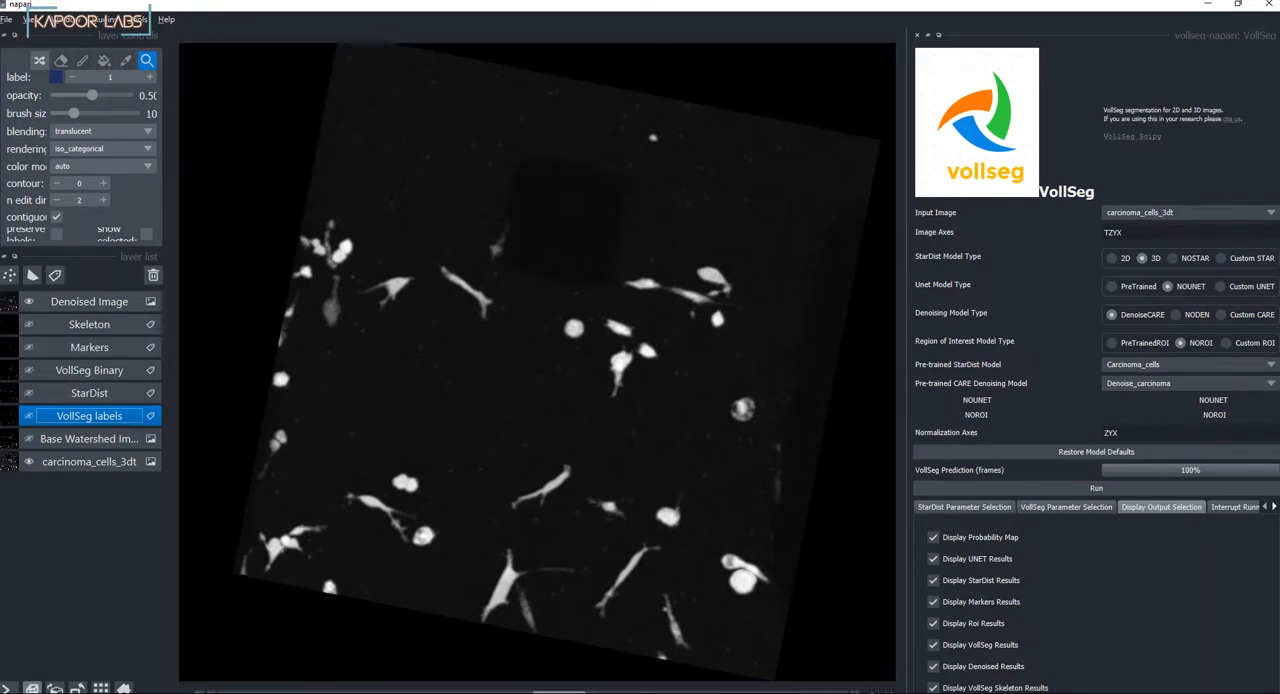
{"action": "left_click", "coordinate": [29, 301]}
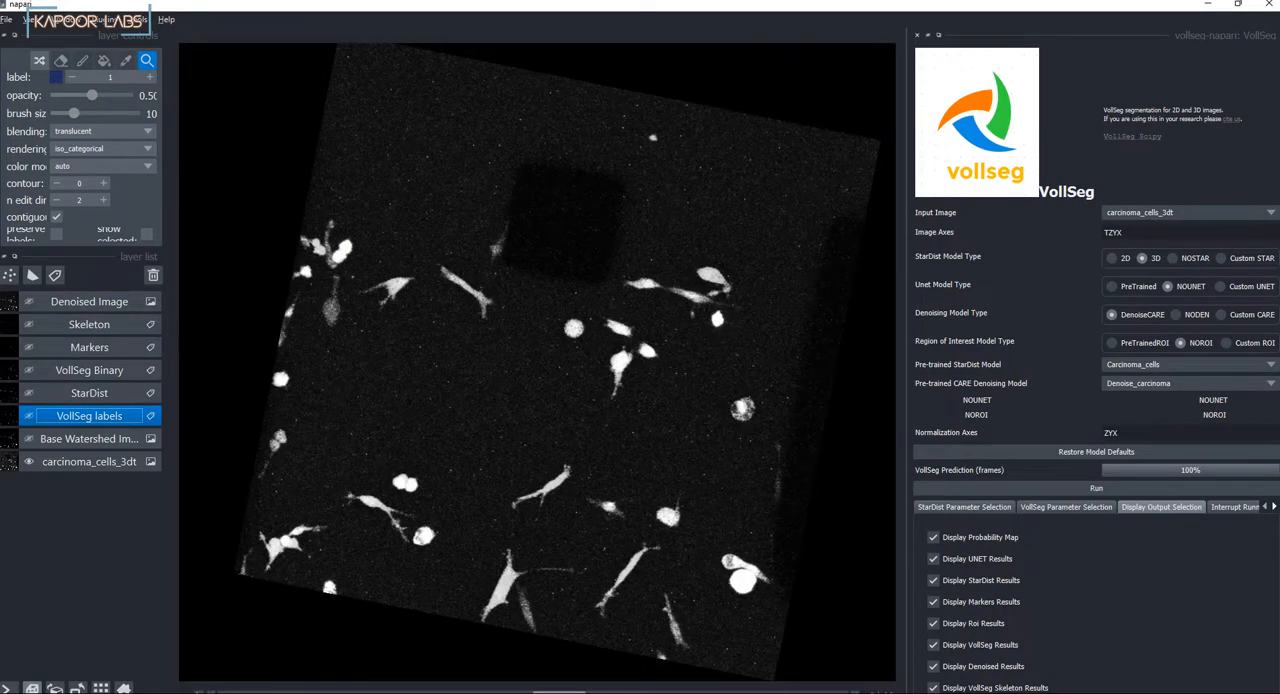
Step: View the Base Watershed image on its own and return the display to the VollSeg labels over the carcinoma cells
{"action": "left_click", "coordinate": [29, 438]}
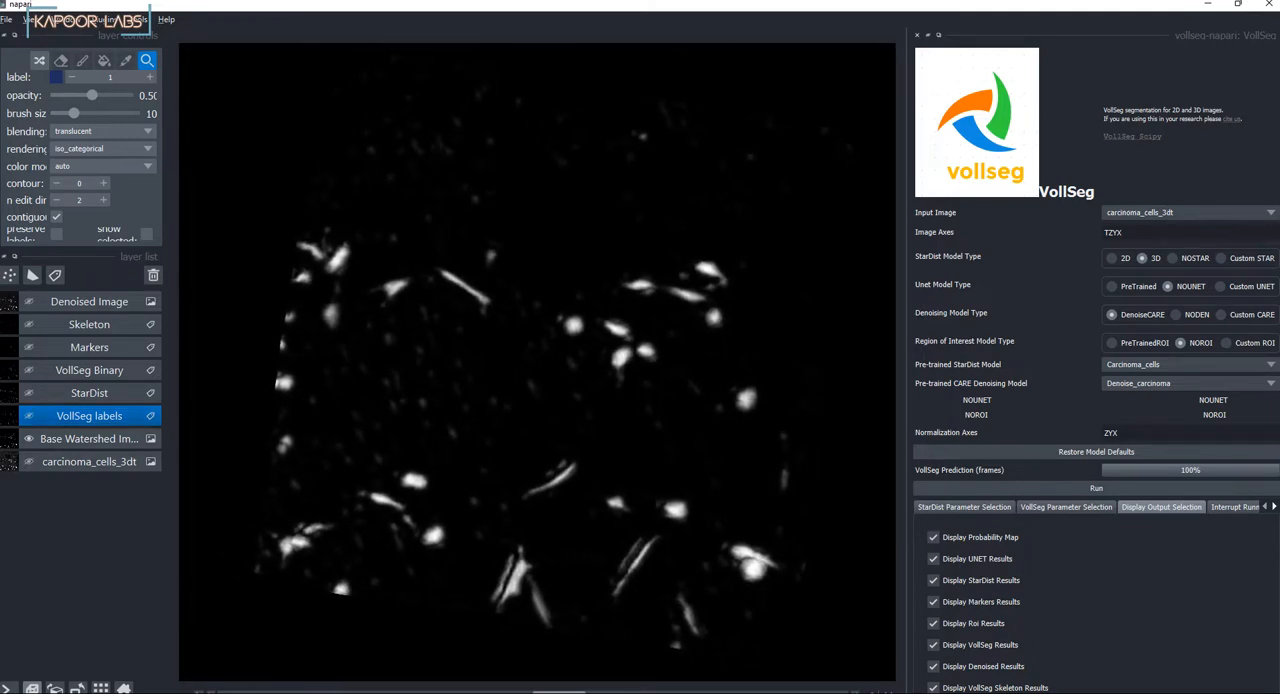
{"action": "left_click", "coordinate": [89, 416]}
{"action": "left_click", "coordinate": [29, 416]}
{"action": "left_click", "coordinate": [29, 439]}
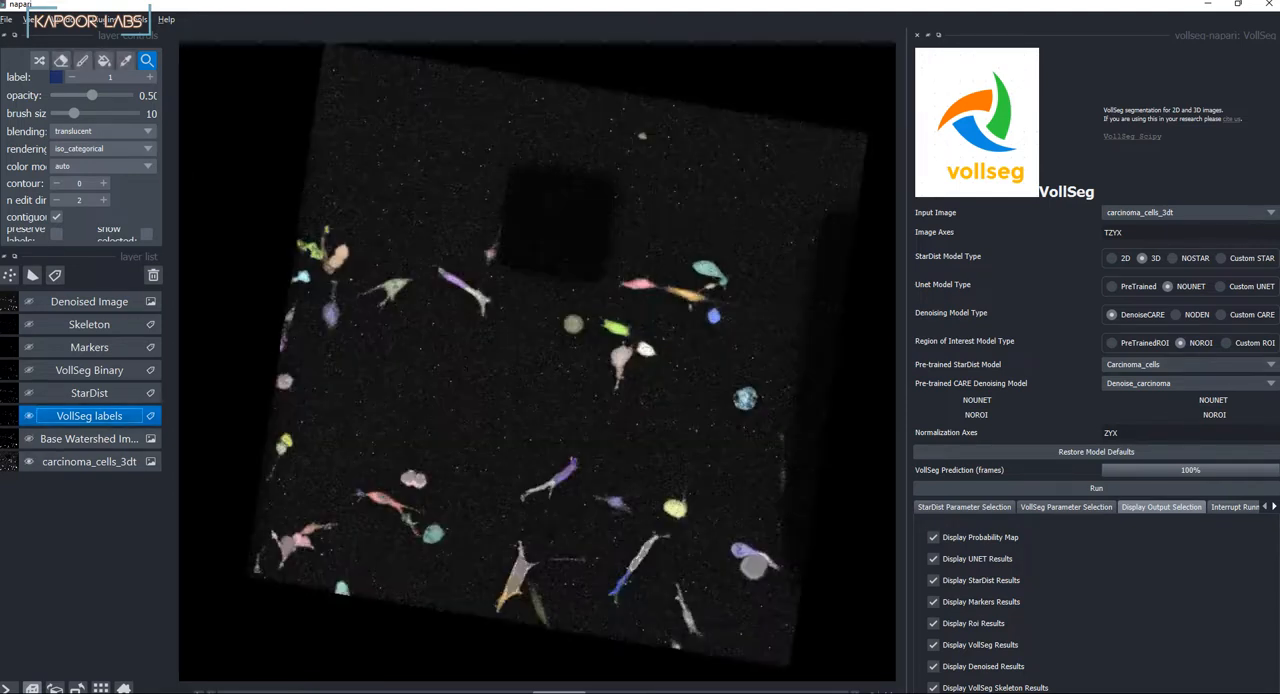
Step: Examine the VollSeg labels on the carcinoma cells in 3D from slightly different angles and distances
{"action": "scroll", "coordinate": [532, 361], "scroll_direction": "down", "scroll_amount": 2}
{"action": "scroll", "coordinate": [532, 361], "scroll_direction": "up", "scroll_amount": 3}
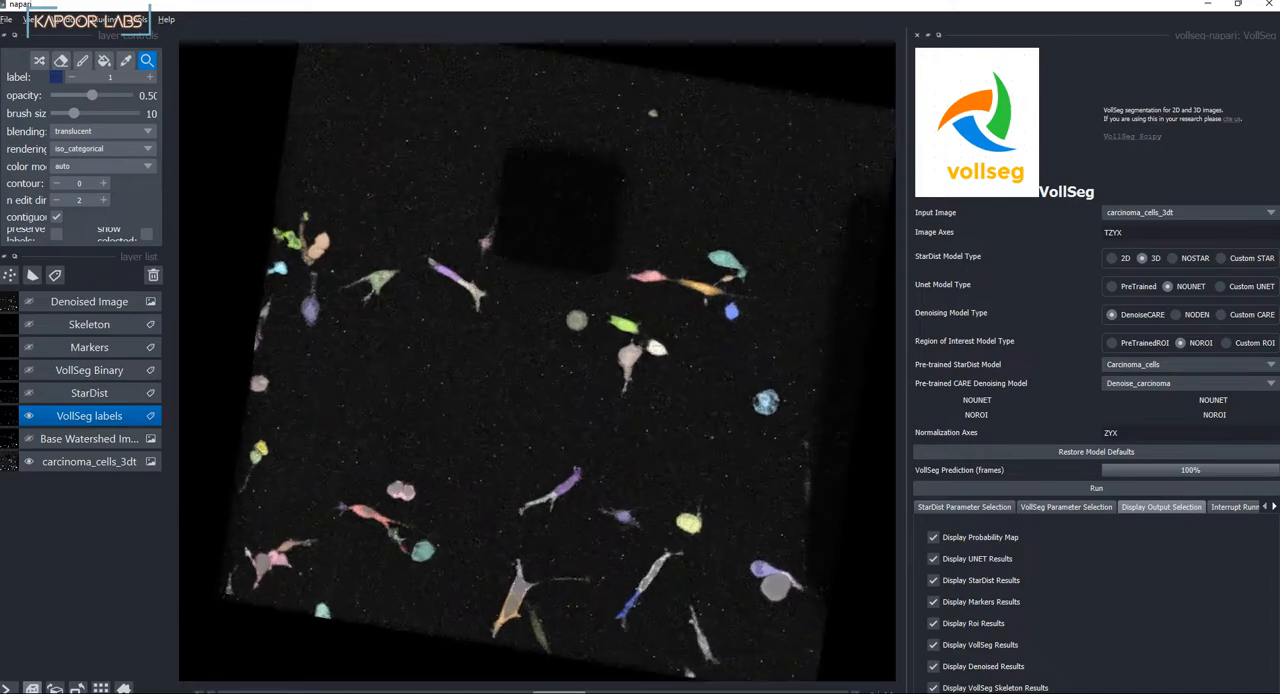
{"action": "left_click_drag", "start_coordinate": [540, 365], "coordinate": [522, 353]}
{"action": "scroll", "coordinate": [537, 361], "scroll_direction": "up", "scroll_amount": 3}
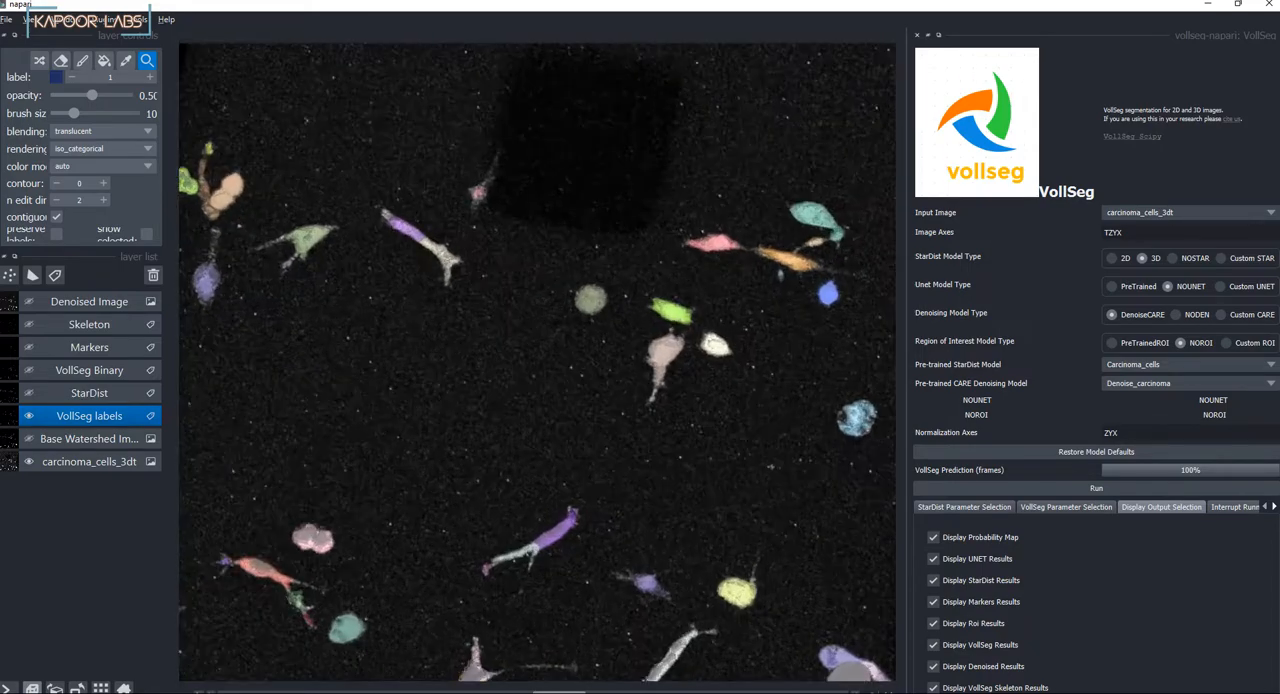
{"action": "scroll", "coordinate": [537, 361], "scroll_direction": "down", "scroll_amount": 2}
{"action": "left_click_drag", "start_coordinate": [537, 361], "coordinate": [553, 350]}
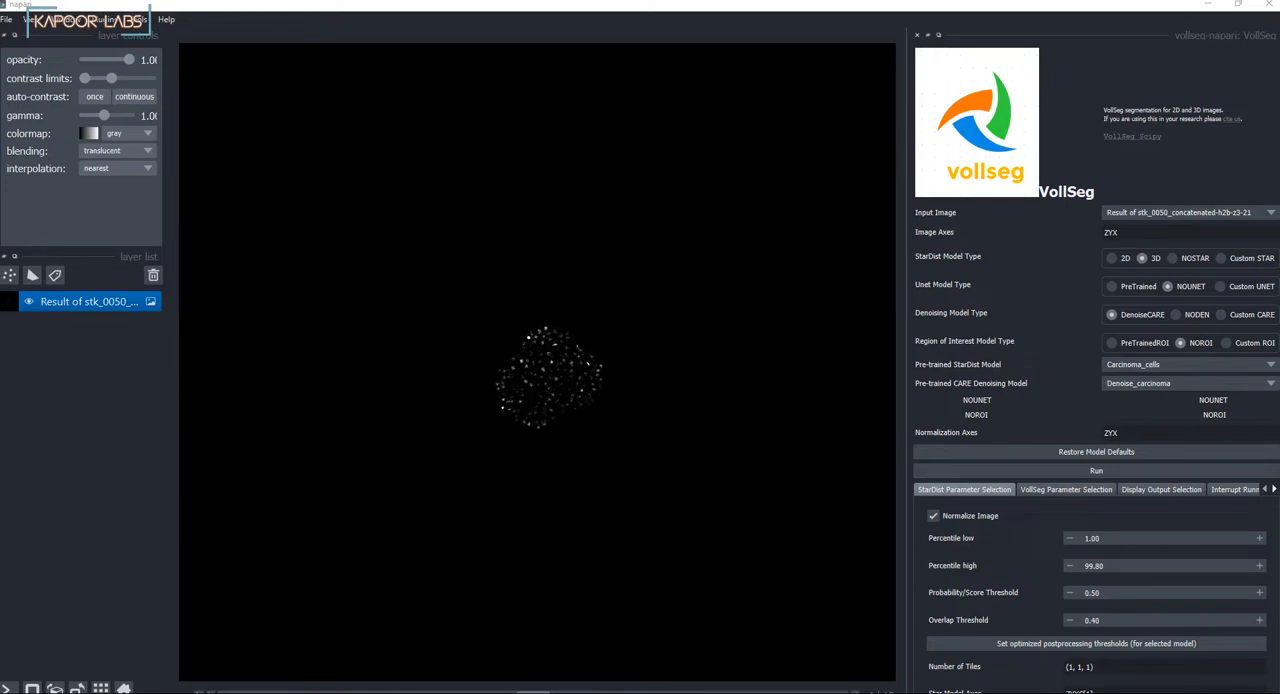
Step: Examine the nuclei in the 2D slice of the stk_0050 image, both as a whole and up close
{"action": "scroll", "coordinate": [535, 393], "scroll_direction": "up", "scroll_amount": 5}
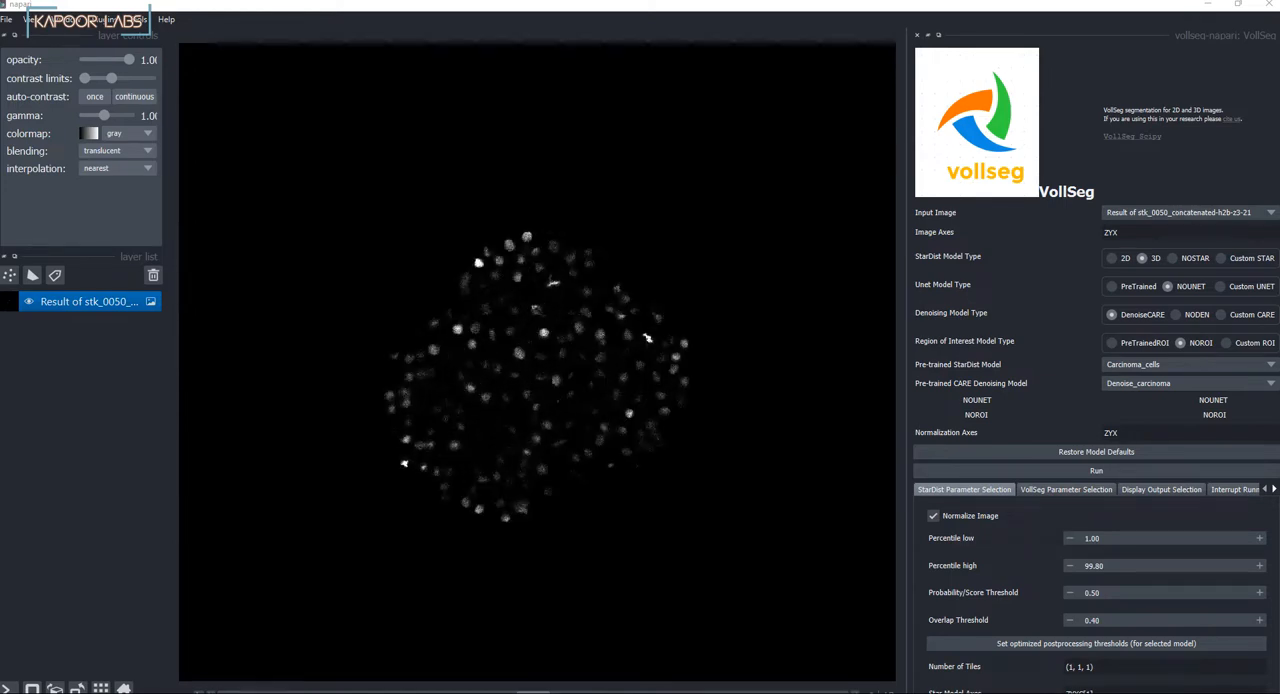
{"action": "scroll", "coordinate": [540, 365], "scroll_direction": "down", "scroll_amount": 5}
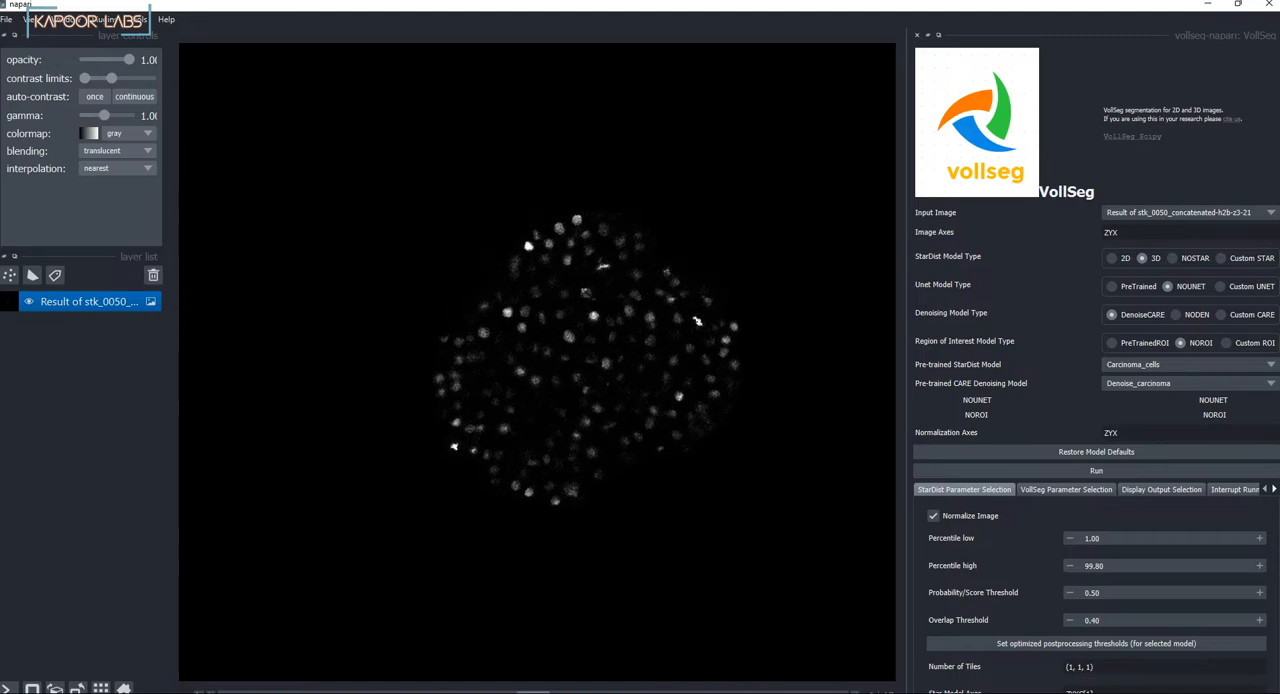
{"action": "scroll", "coordinate": [535, 355], "scroll_direction": "down", "scroll_amount": 4}
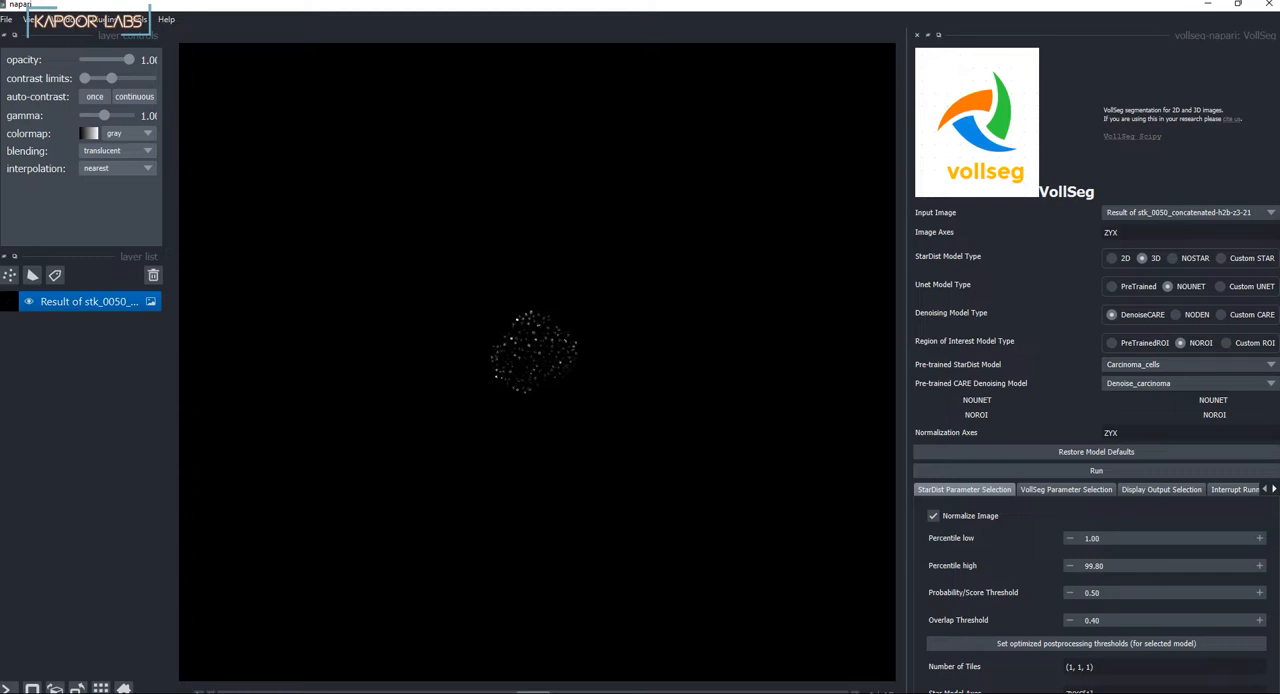
{"action": "scroll", "coordinate": [525, 352], "scroll_direction": "up", "scroll_amount": 10}
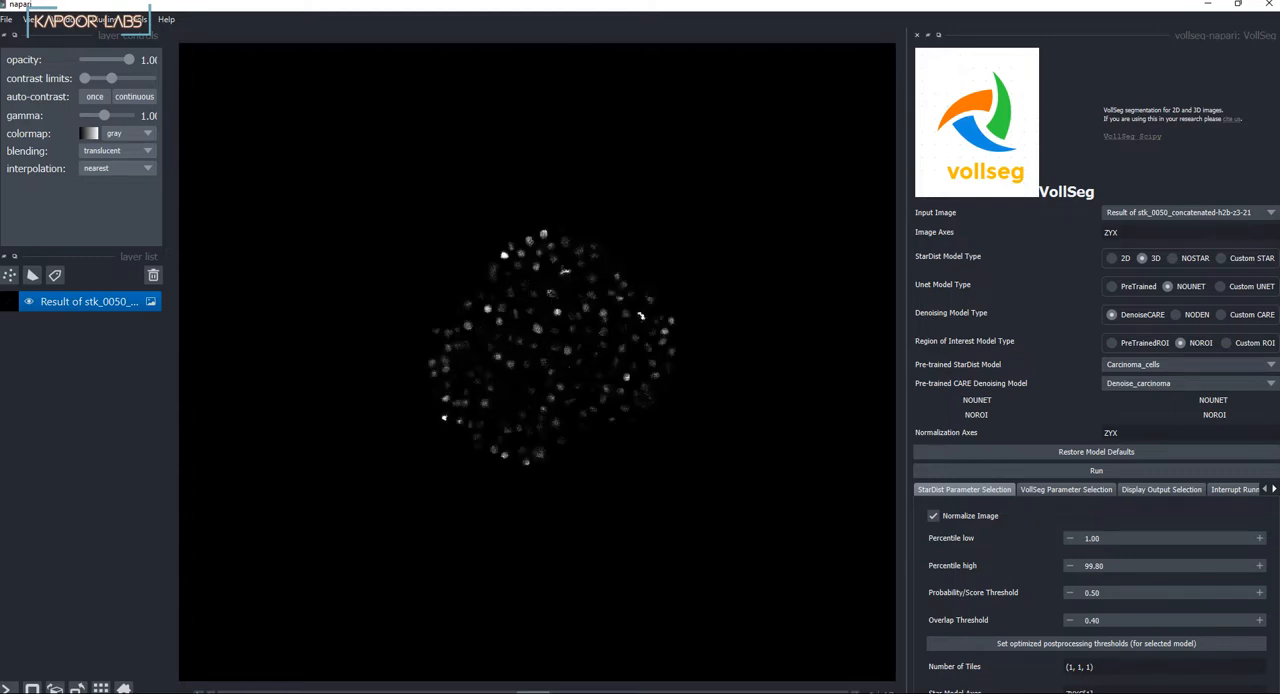
{"action": "scroll", "coordinate": [634, 284], "scroll_direction": "up", "scroll_amount": 4}
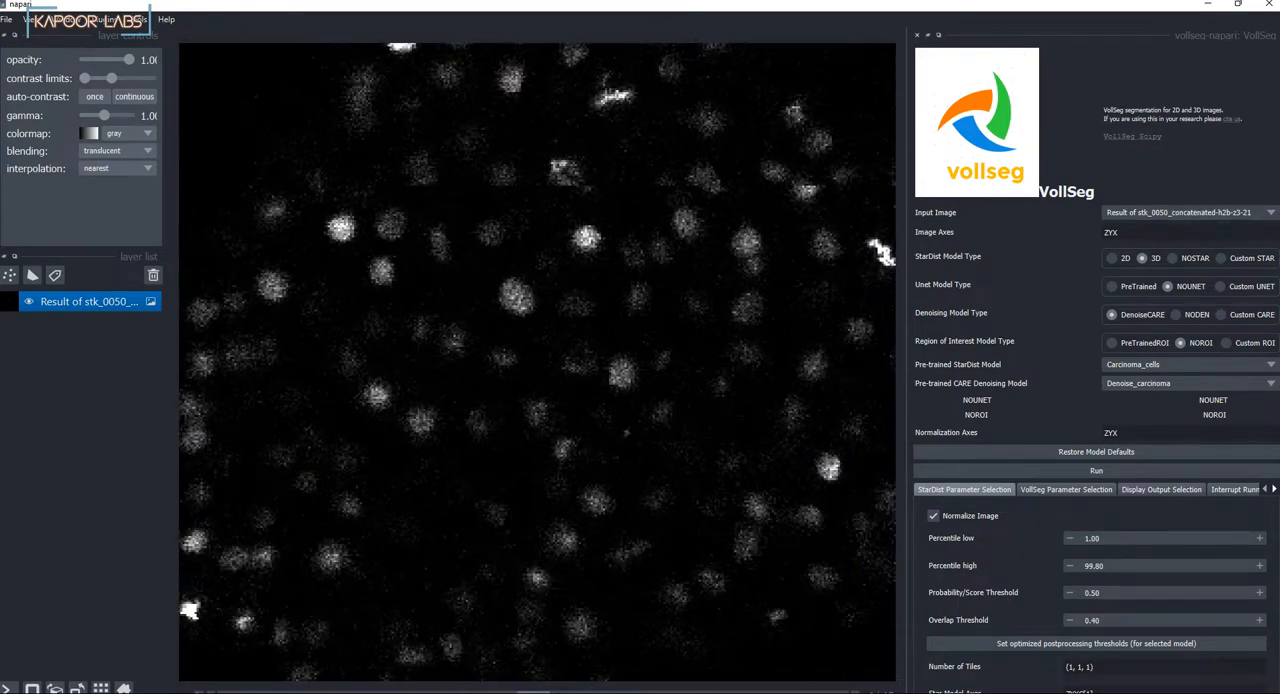
Step: Switch the stk_0050 image to 3D display and look over the nuclei volume
{"action": "left_click", "coordinate": [32, 688]}
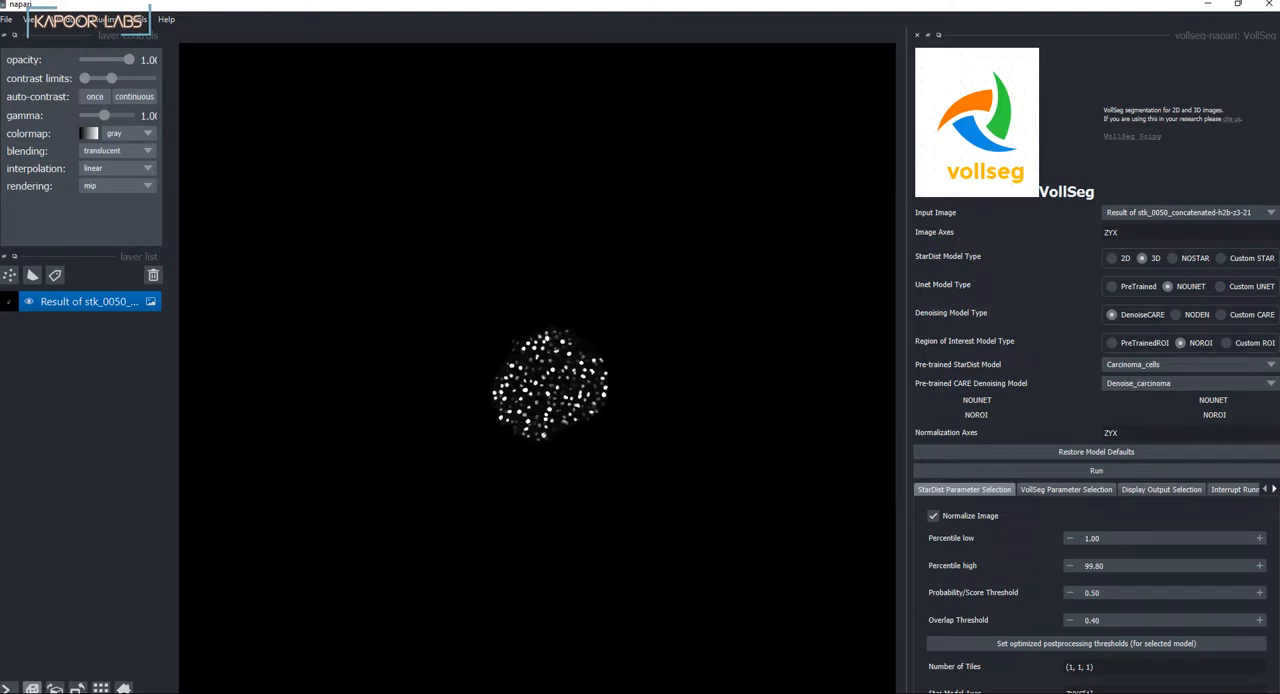
{"action": "scroll", "coordinate": [585, 320], "scroll_direction": "up", "scroll_amount": 6}
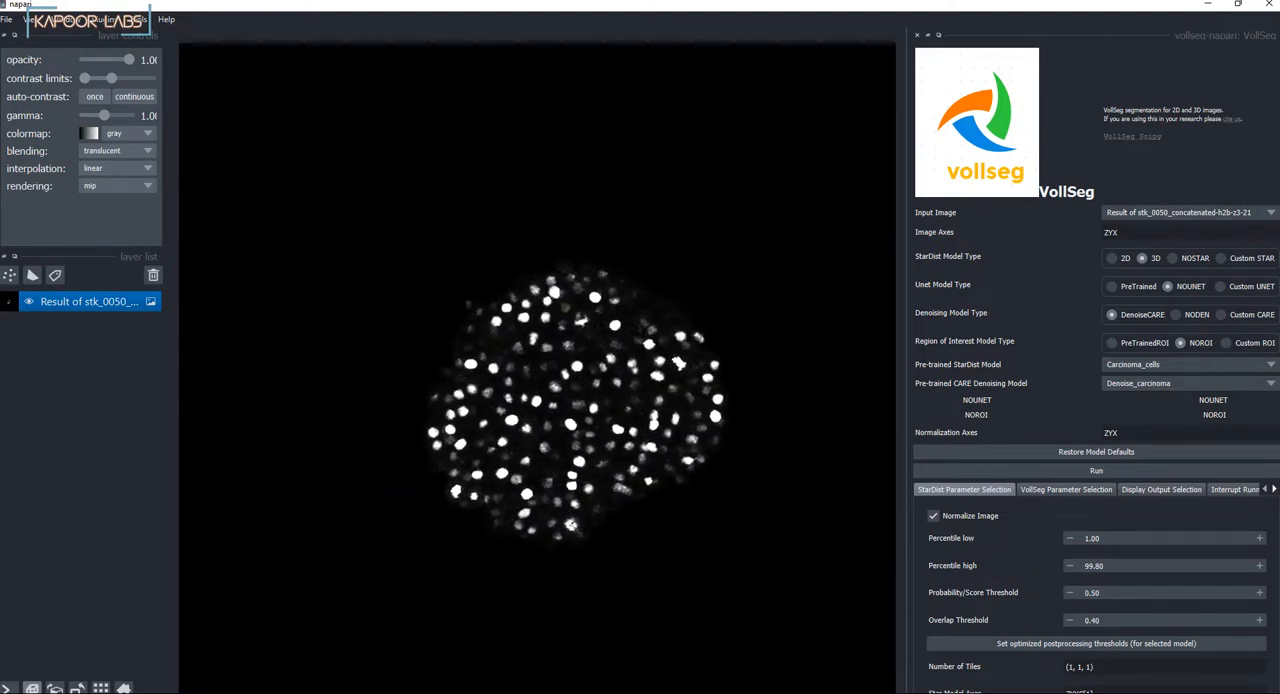
{"action": "scroll", "coordinate": [585, 320], "scroll_direction": "down", "scroll_amount": 3}
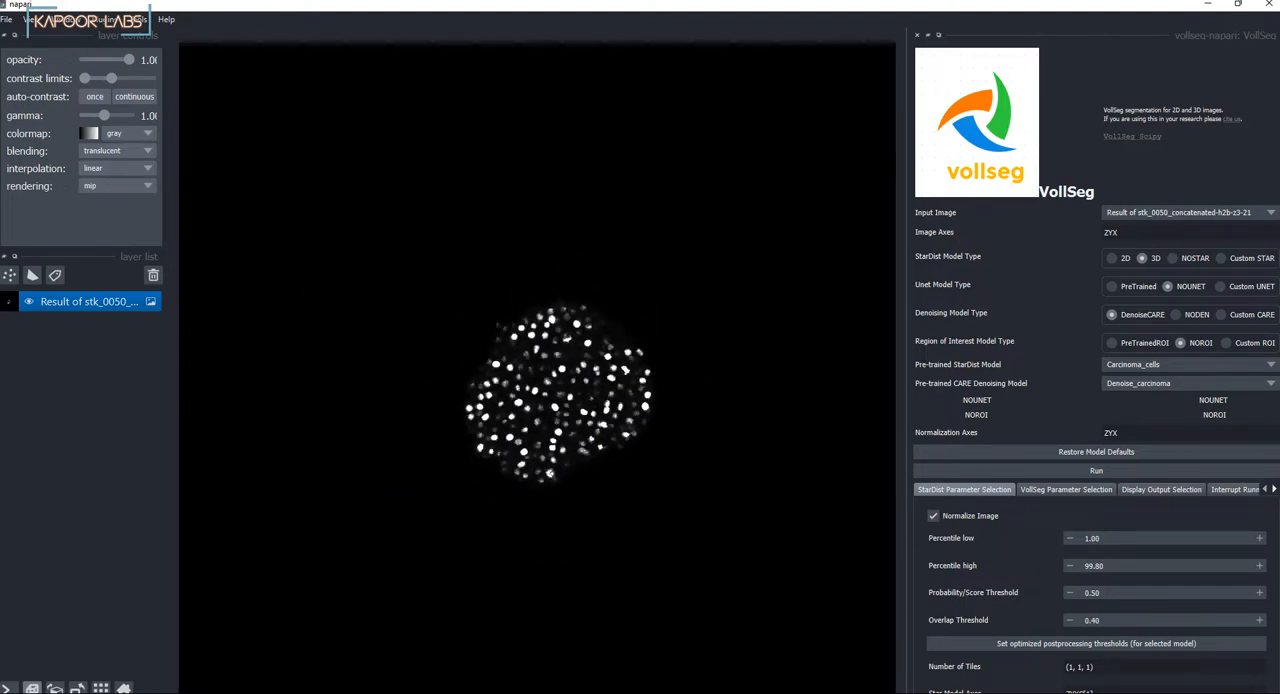
{"action": "scroll", "coordinate": [555, 390], "scroll_direction": "down", "scroll_amount": 3}
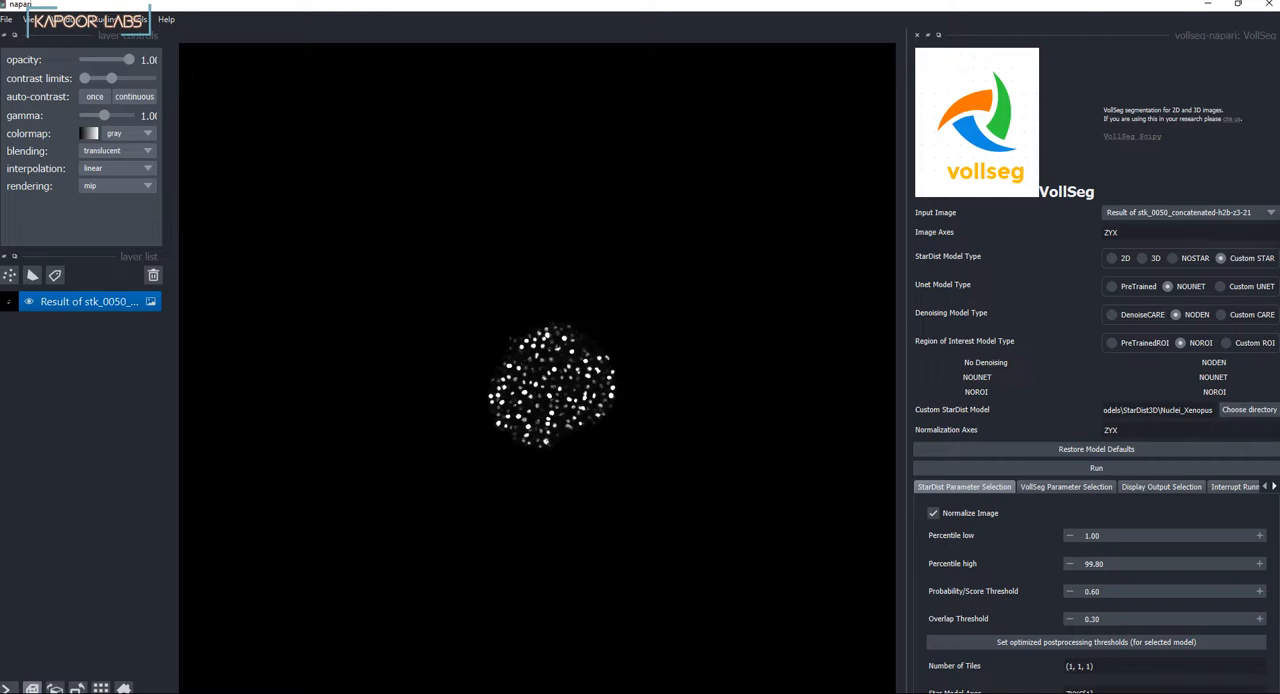
Step: Set the number of tiles to (4, 4, 4) in the StarDist parameters for the custom Nuclei_Xenopus model
{"action": "key", "text": "BackSpace"}
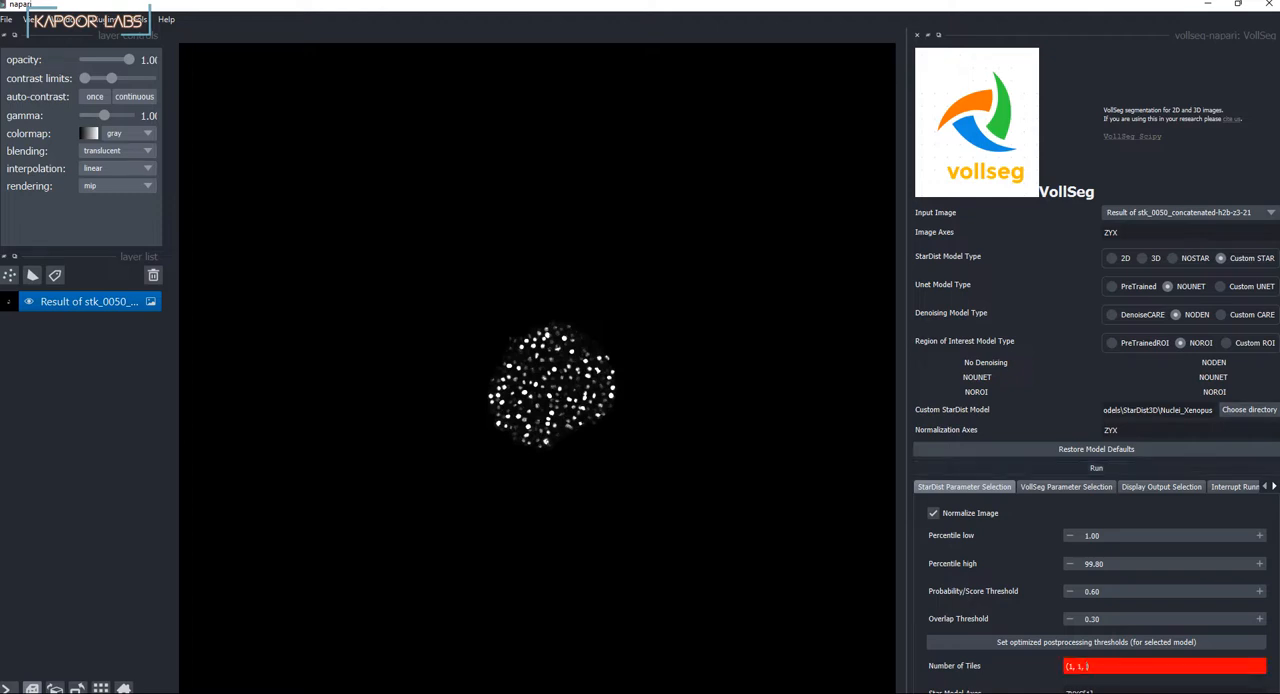
{"action": "type", "text": "4"}
{"action": "key", "text": "BackSpace"}
{"action": "type", "text": "4"}
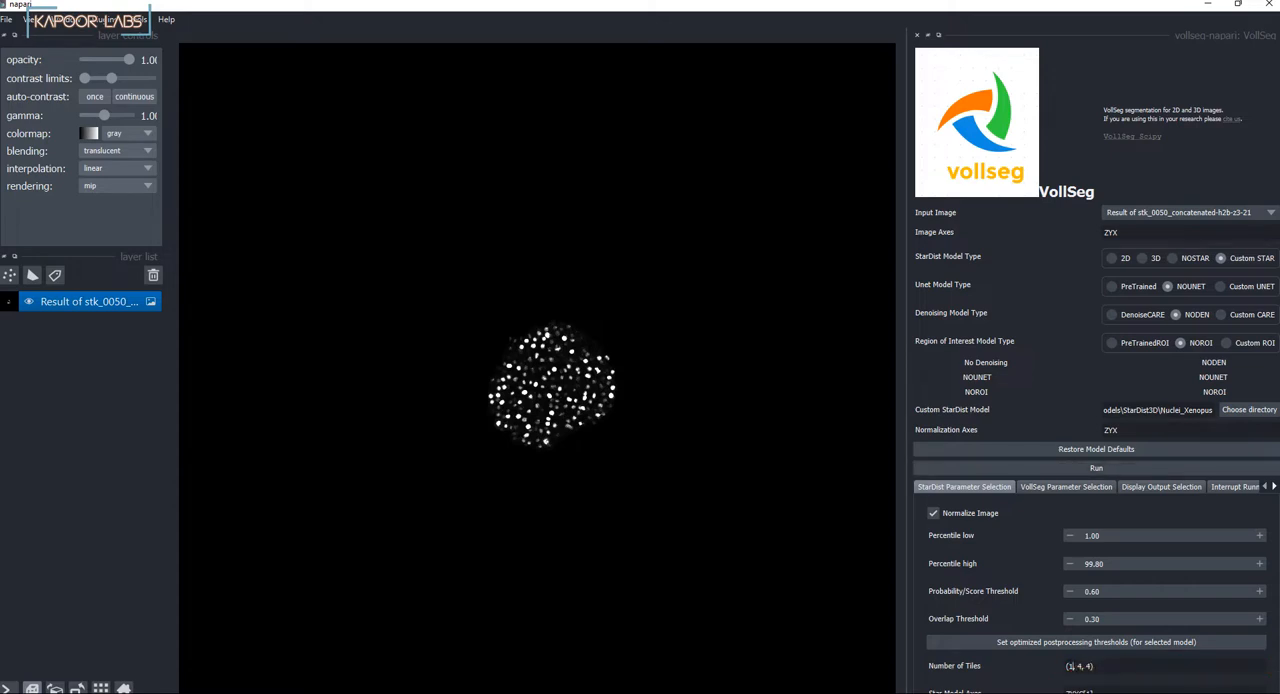
{"action": "key", "text": "BackSpace"}
{"action": "type", "text": "4"}
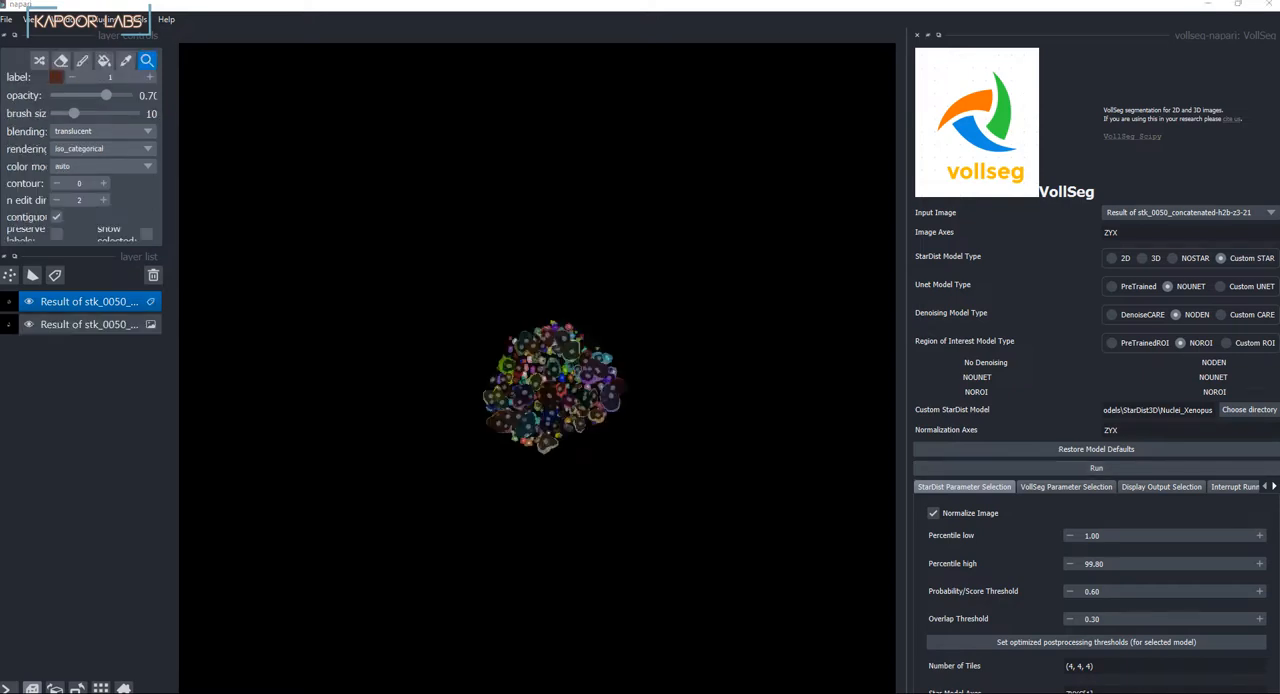
Step: Inspect the colored segmentation labels over the stk_0050 nuclei in 3D up close
{"action": "scroll", "coordinate": [589, 420], "scroll_direction": "up", "scroll_amount": 10}
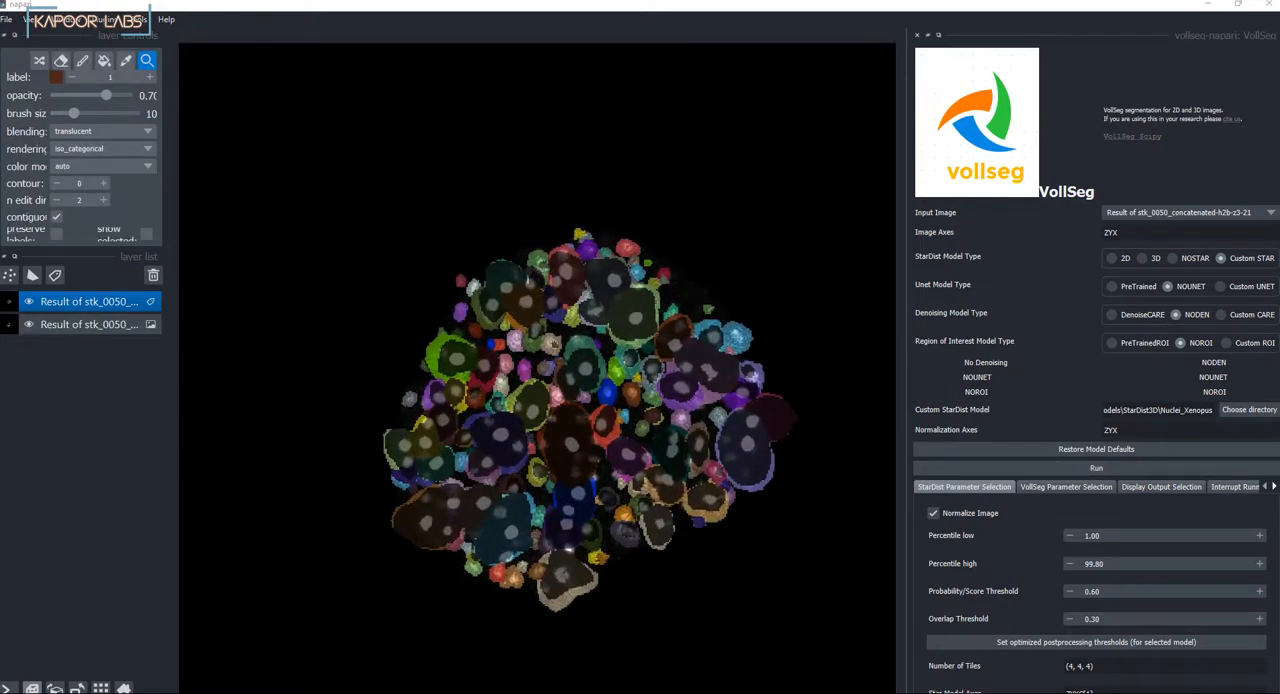
{"action": "mouse_move", "coordinate": [589, 420]}
{"action": "left_mouse_down"}
{"action": "mouse_move", "coordinate": [568, 432]}
{"action": "mouse_move", "coordinate": [566, 420]}
{"action": "left_mouse_up"}
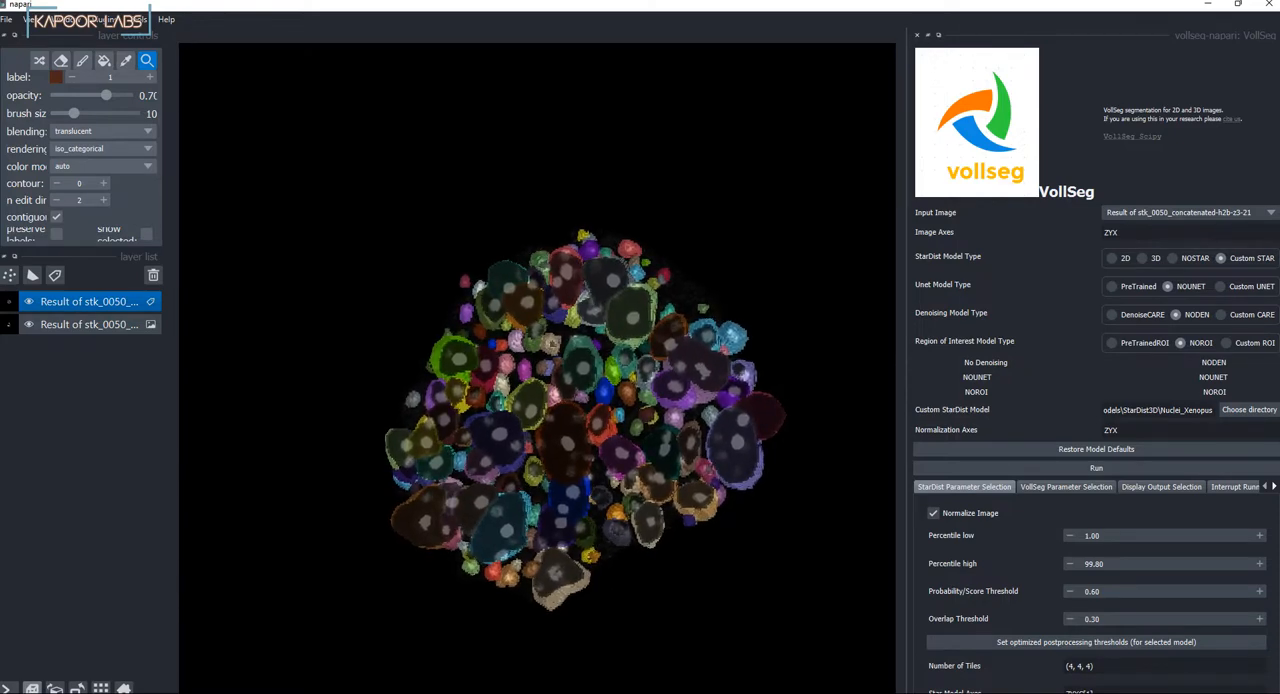
Step: Compare the segmentation labels and the raw stk_0050 image side by side in grid view, and return to the overlaid view
{"action": "left_click", "coordinate": [100, 688]}
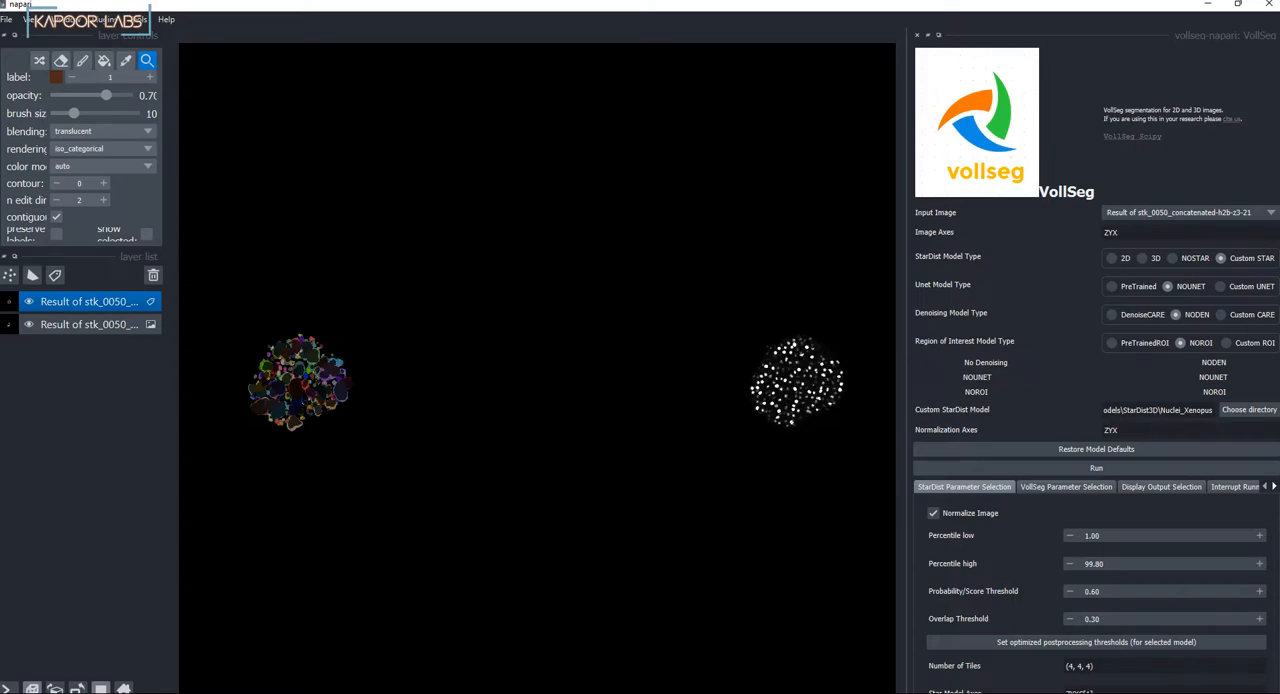
{"action": "left_click", "coordinate": [100, 688]}
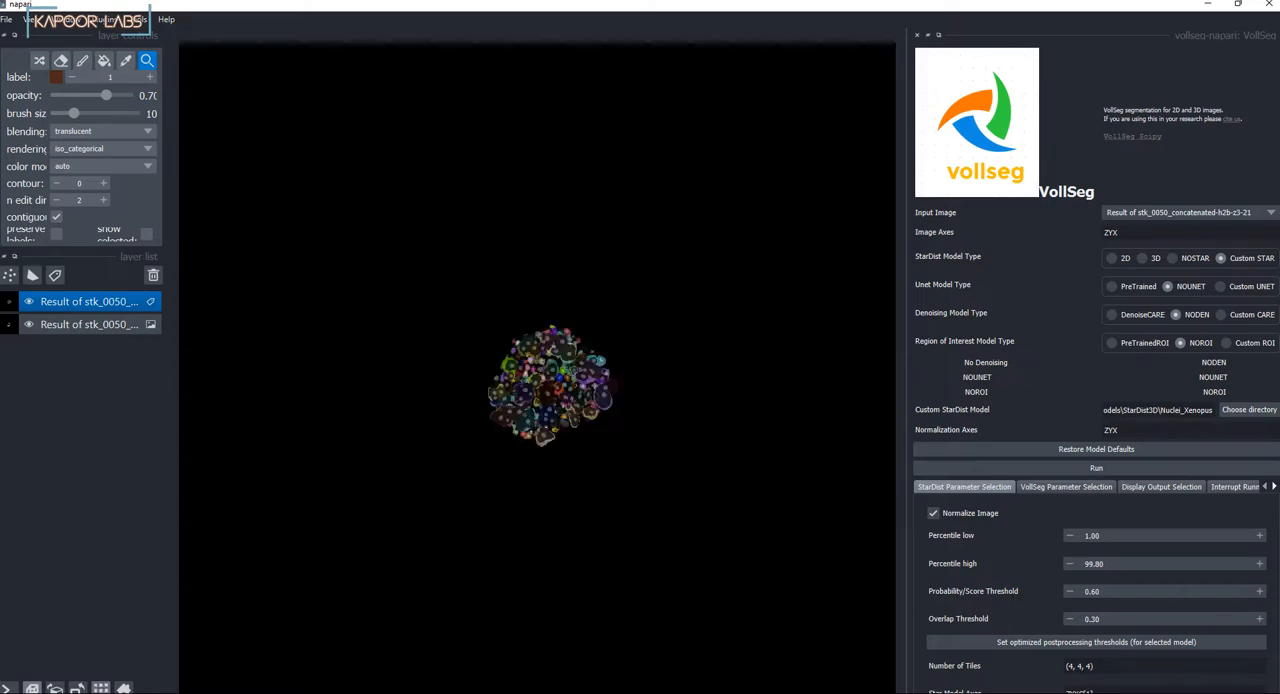
{"action": "scroll", "coordinate": [550, 385], "scroll_direction": "up", "scroll_amount": 10}
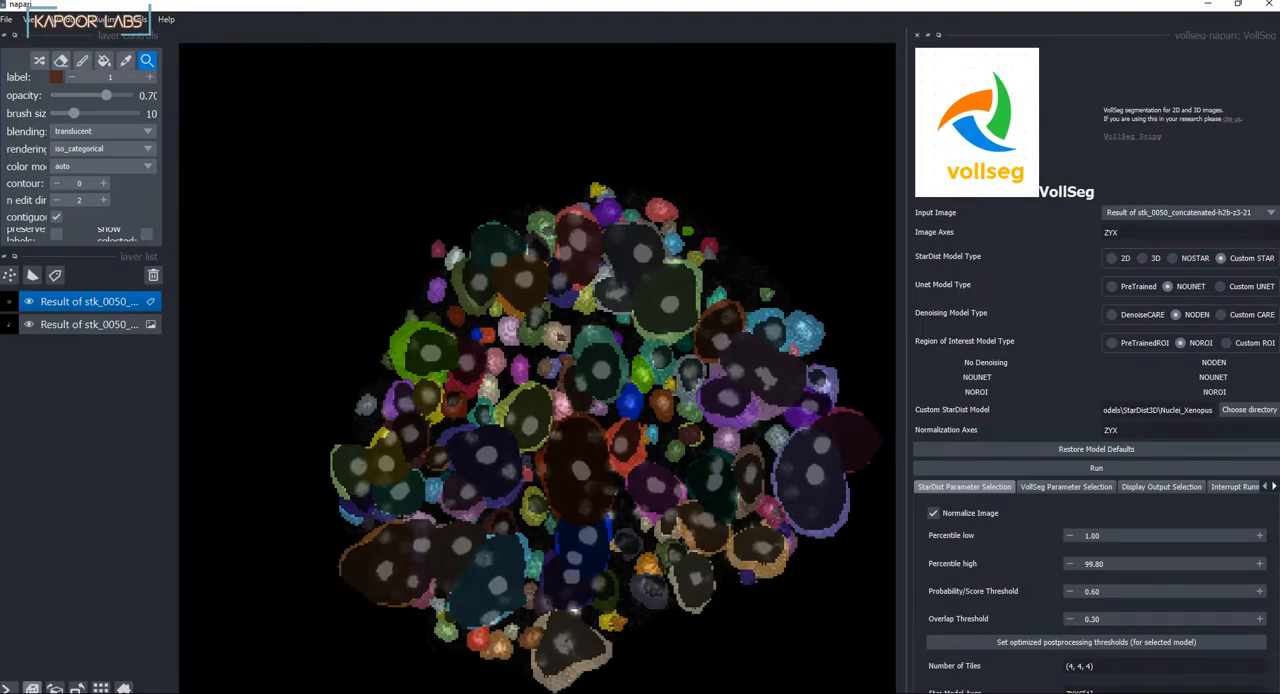
Step: Set the labels layer's opacity to 0.71 and inspect the segmented nuclei volume from near and far
{"action": "mouse_move", "coordinate": [106, 95]}
{"action": "left_mouse_down"}
{"action": "mouse_move", "coordinate": [52, 95]}
{"action": "mouse_move", "coordinate": [107, 95]}
{"action": "left_mouse_up"}
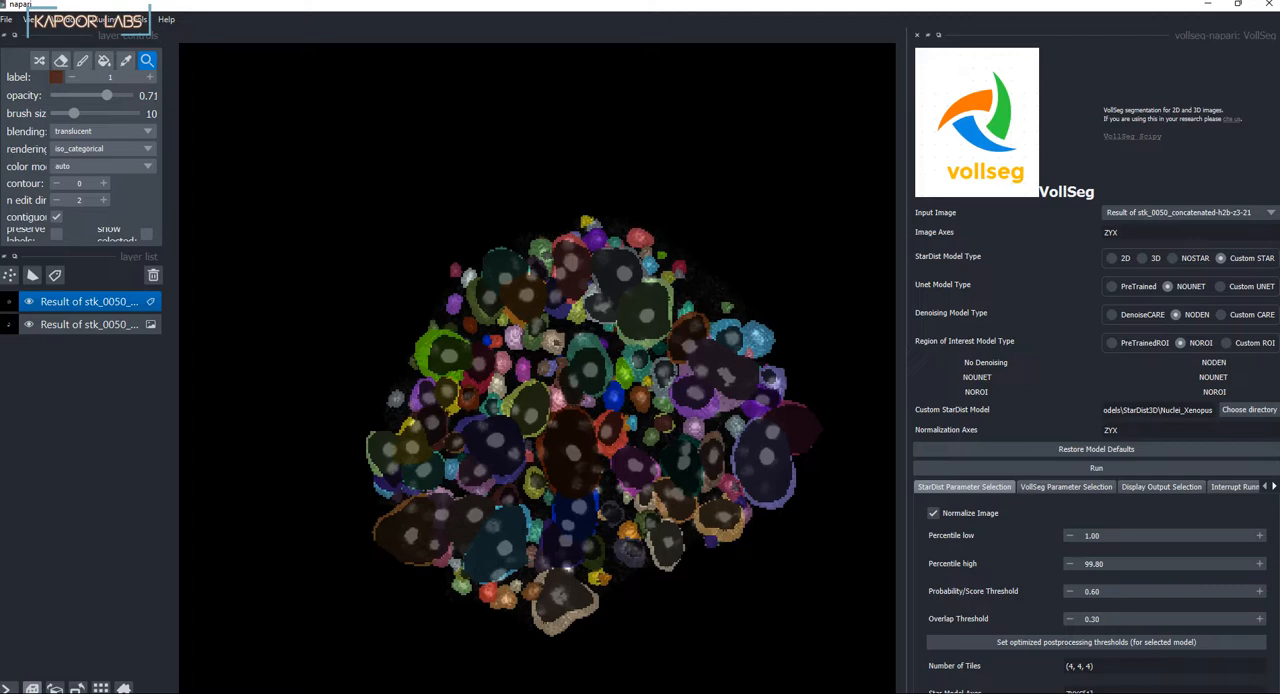
{"action": "scroll", "coordinate": [541, 368], "scroll_direction": "down", "scroll_amount": 2}
{"action": "scroll", "coordinate": [541, 368], "scroll_direction": "down", "scroll_amount": 1}
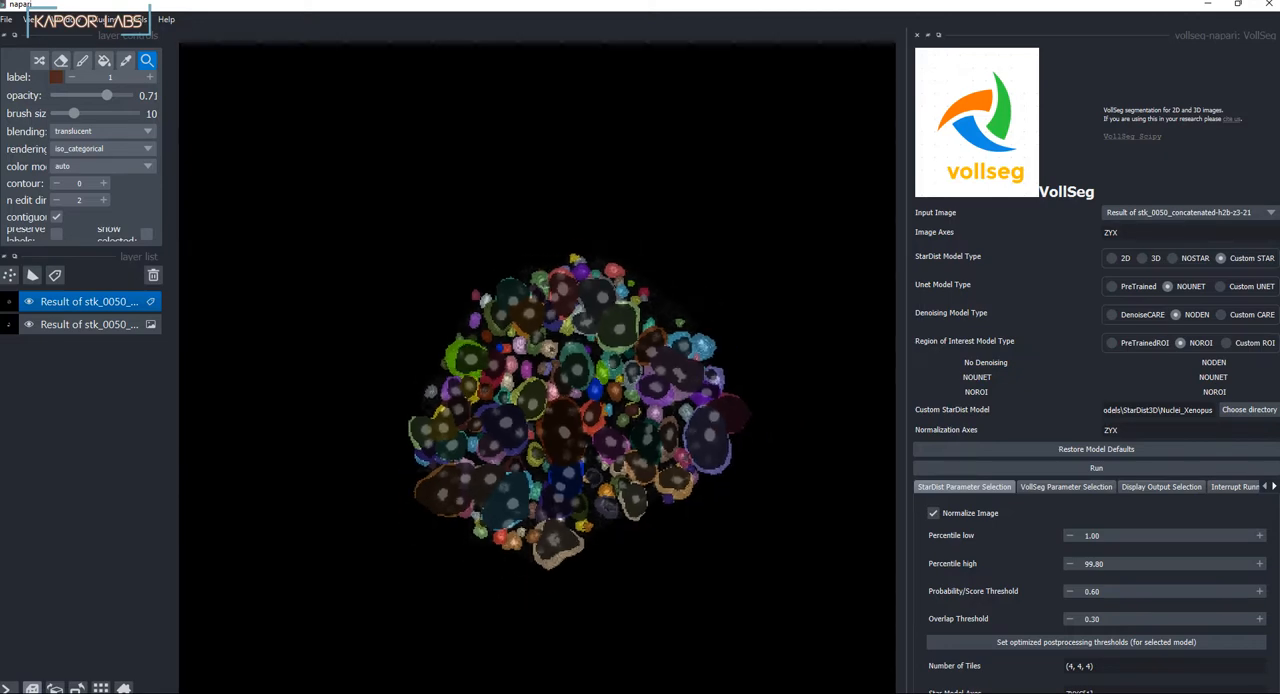
{"action": "scroll", "coordinate": [541, 368], "scroll_direction": "down", "scroll_amount": 1}
{"action": "scroll", "coordinate": [599, 431], "scroll_direction": "up", "scroll_amount": 3}
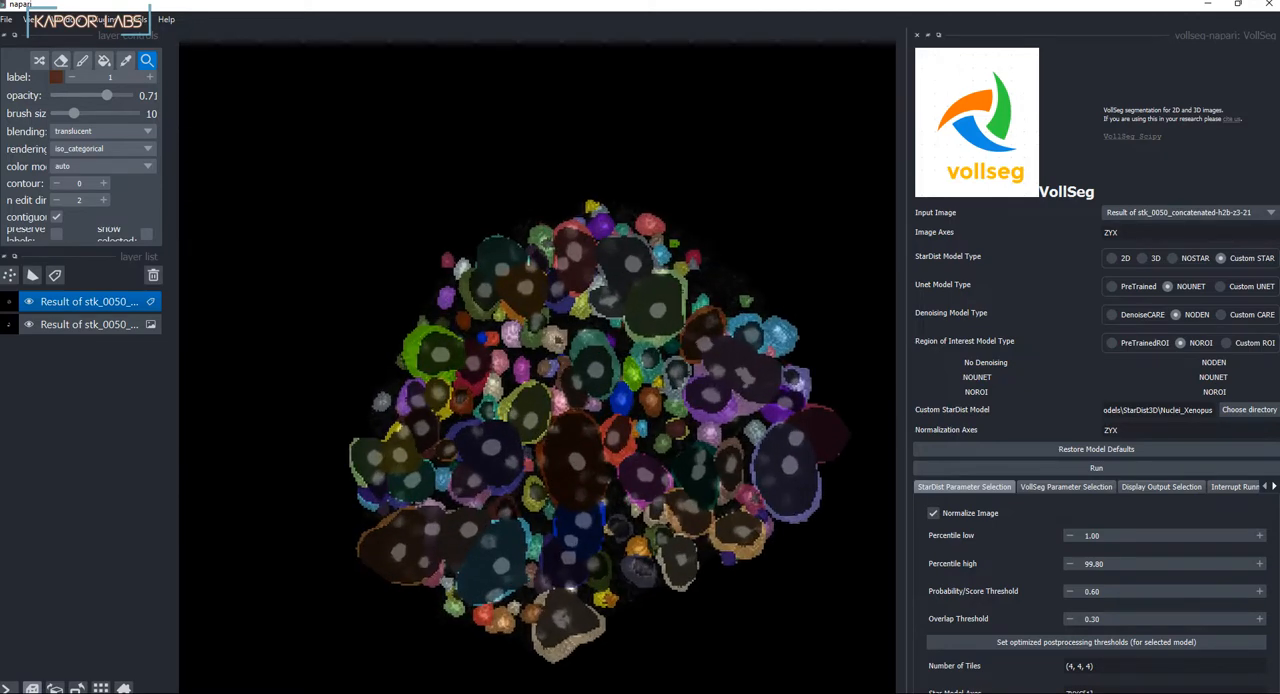
{"action": "scroll", "coordinate": [600, 430], "scroll_direction": "up", "scroll_amount": 2}
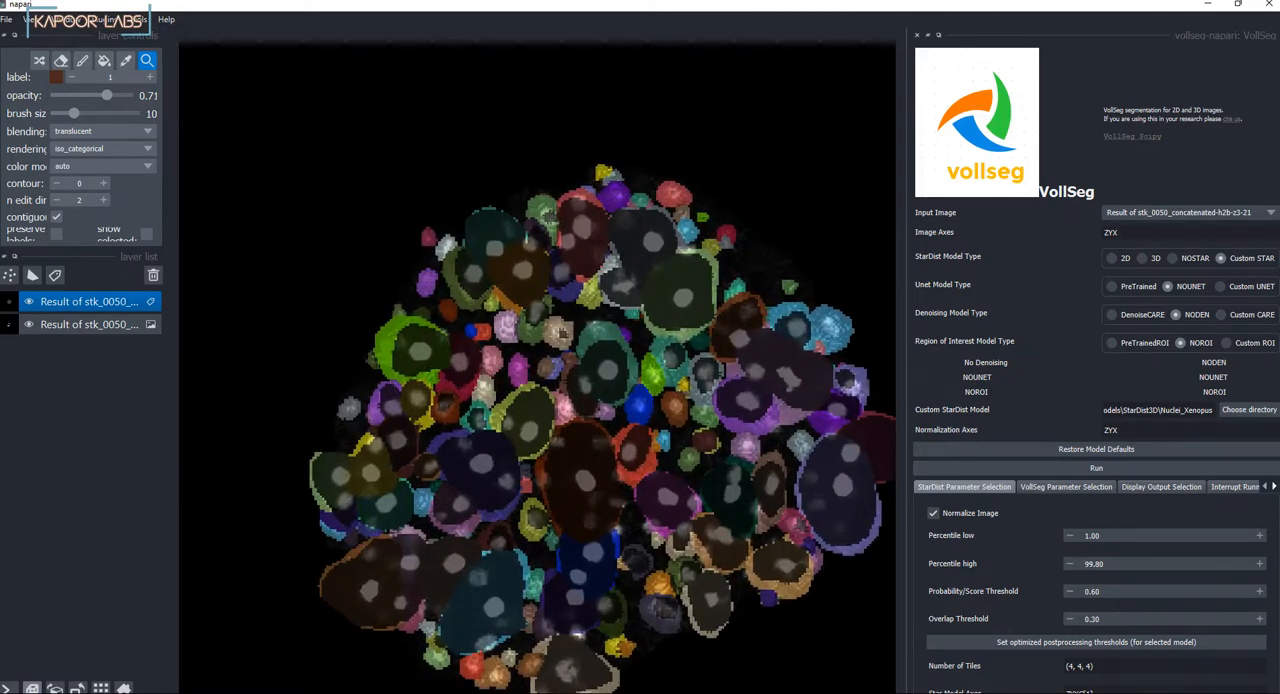
{"action": "scroll", "coordinate": [600, 430], "scroll_direction": "down", "scroll_amount": 1}
{"action": "left_click_drag", "start_coordinate": [600, 430], "coordinate": [570, 432]}
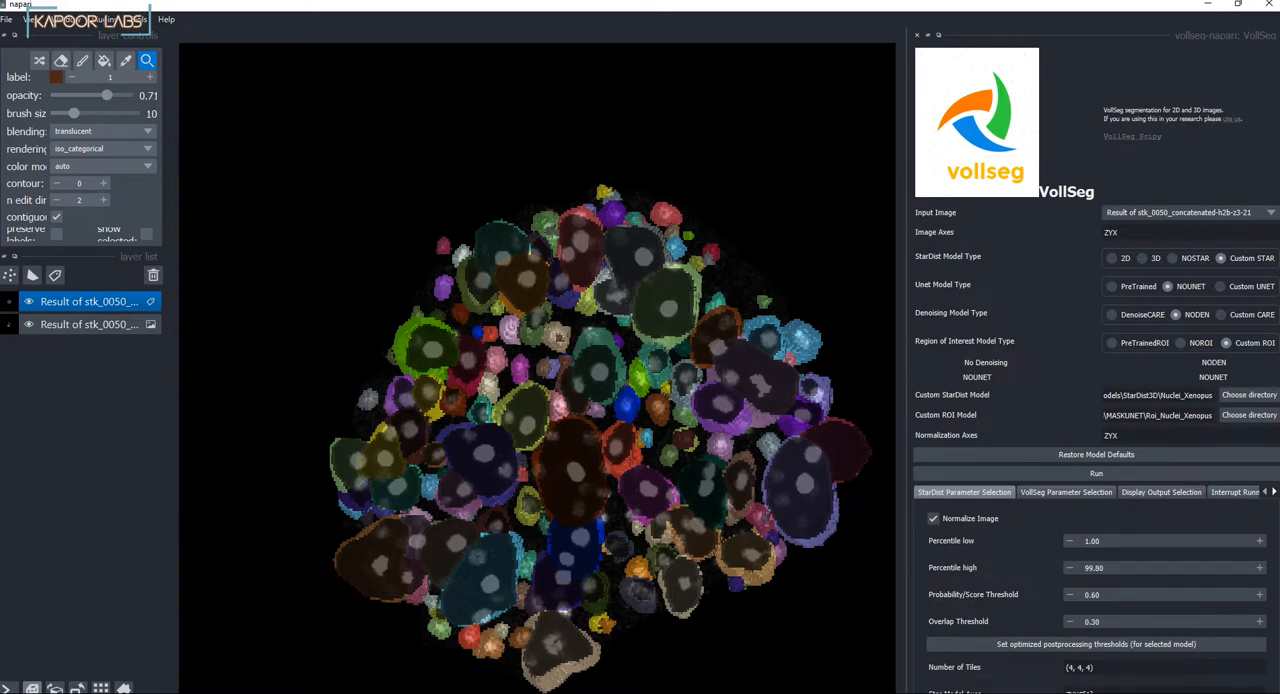
Step: Rename the stk_0050 result labels layer as Star_only
{"action": "right_click", "coordinate": [100, 303]}
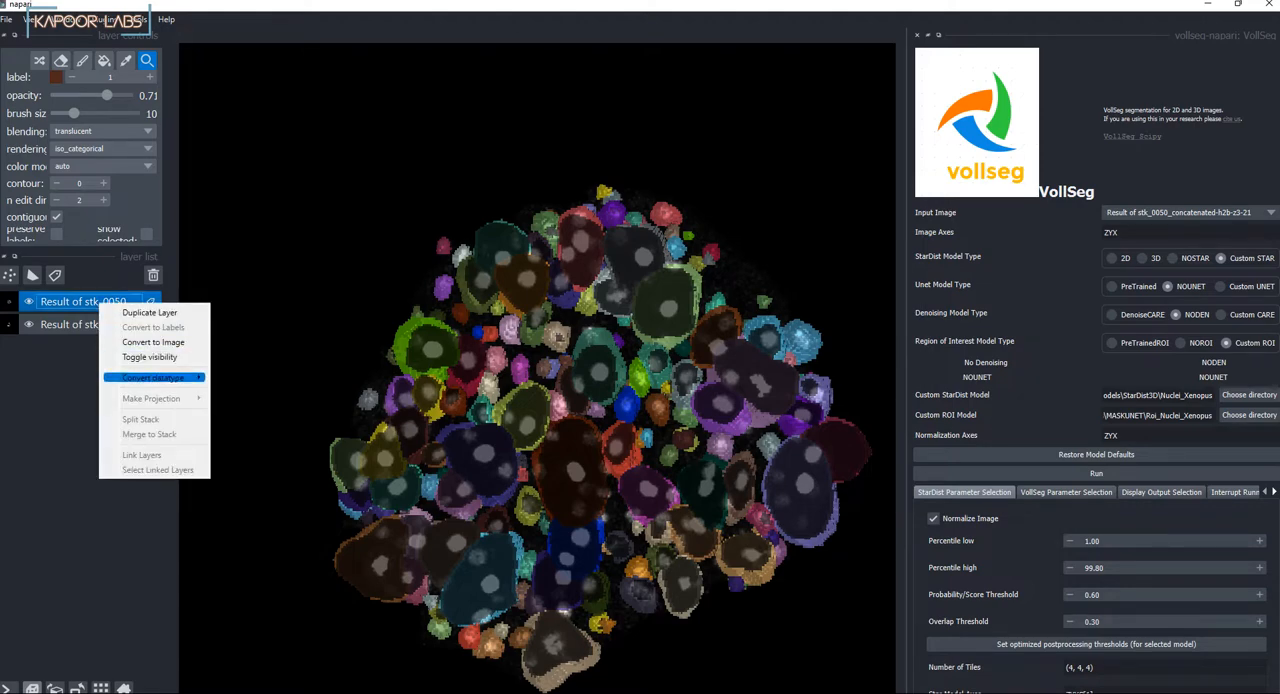
{"action": "key", "text": "Escape"}
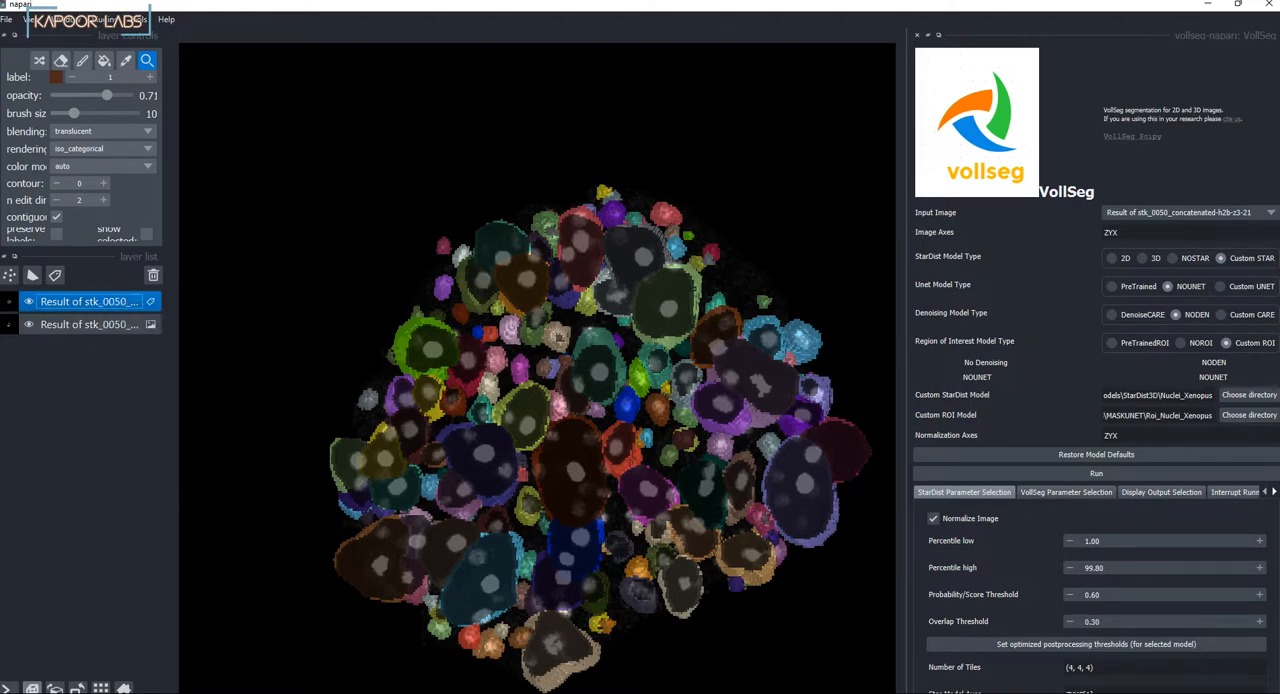
{"action": "double_click", "coordinate": [98, 302]}
{"action": "type", "text": "Star_o"}
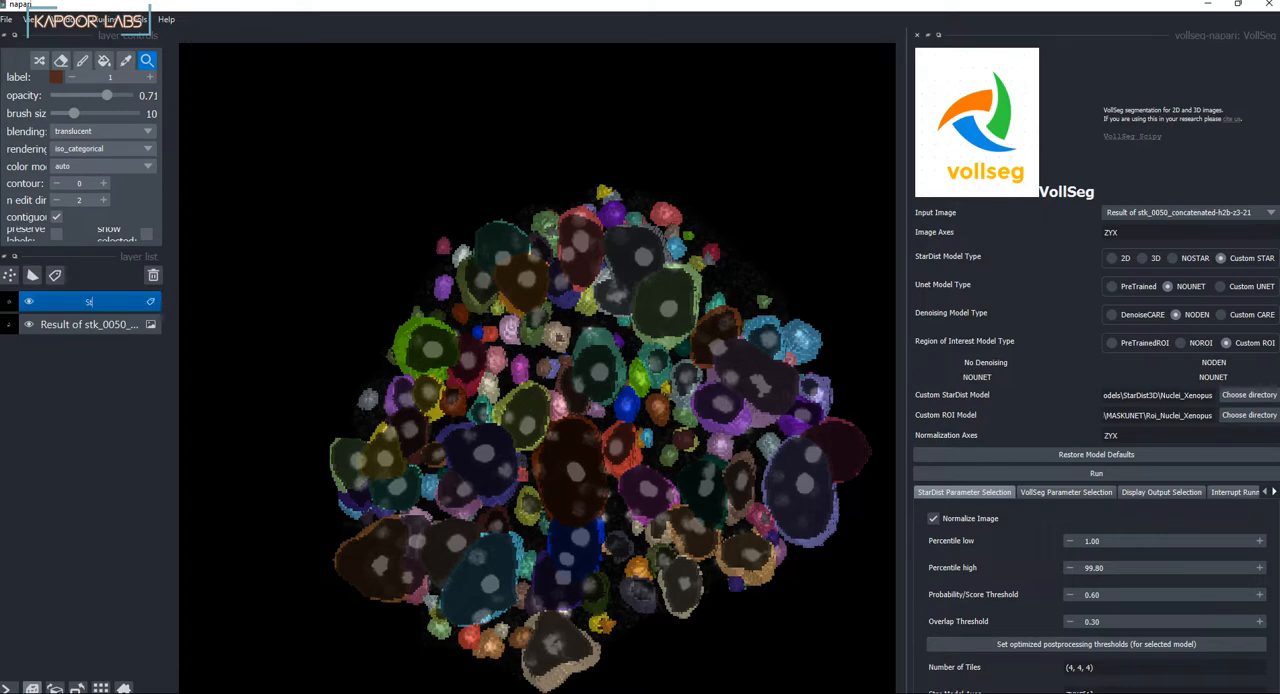
{"action": "type", "text": "nly"}
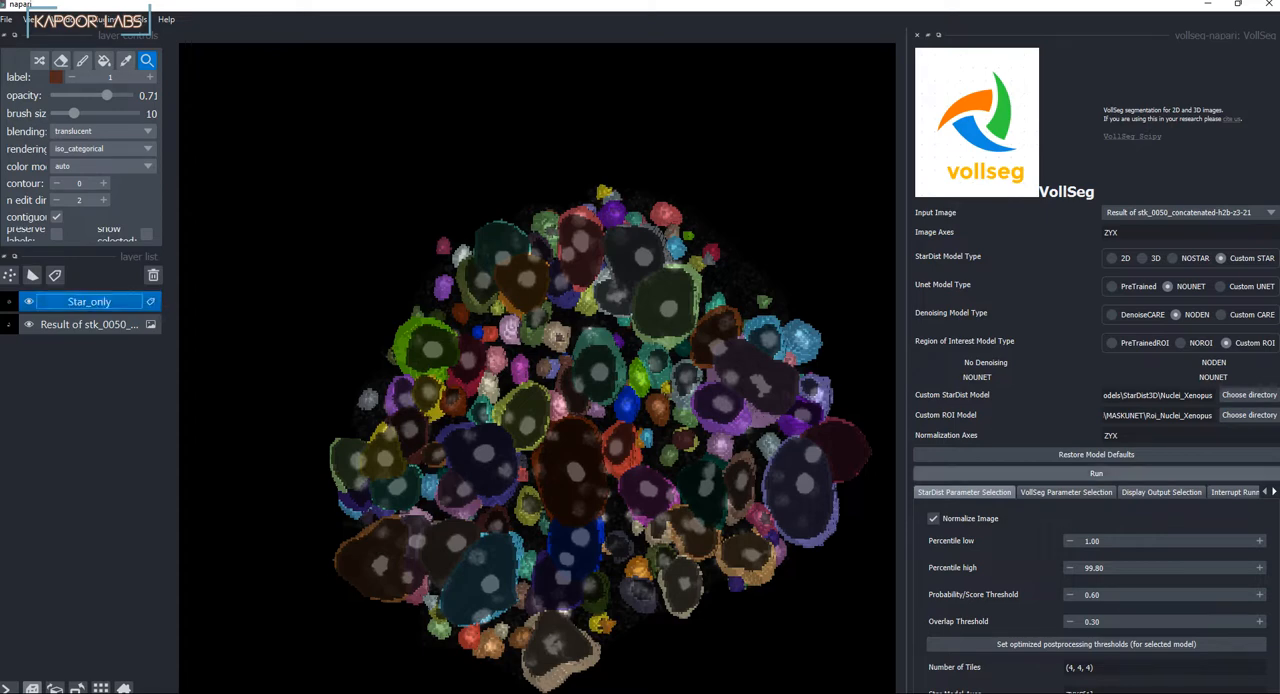
Step: Run VollSeg with the custom Nuclei_Xenopus StarDist and Roi_Nuclei_Xenopus ROI models, and look over the resulting StarDist labels in 3D
{"action": "left_click", "coordinate": [1096, 474]}
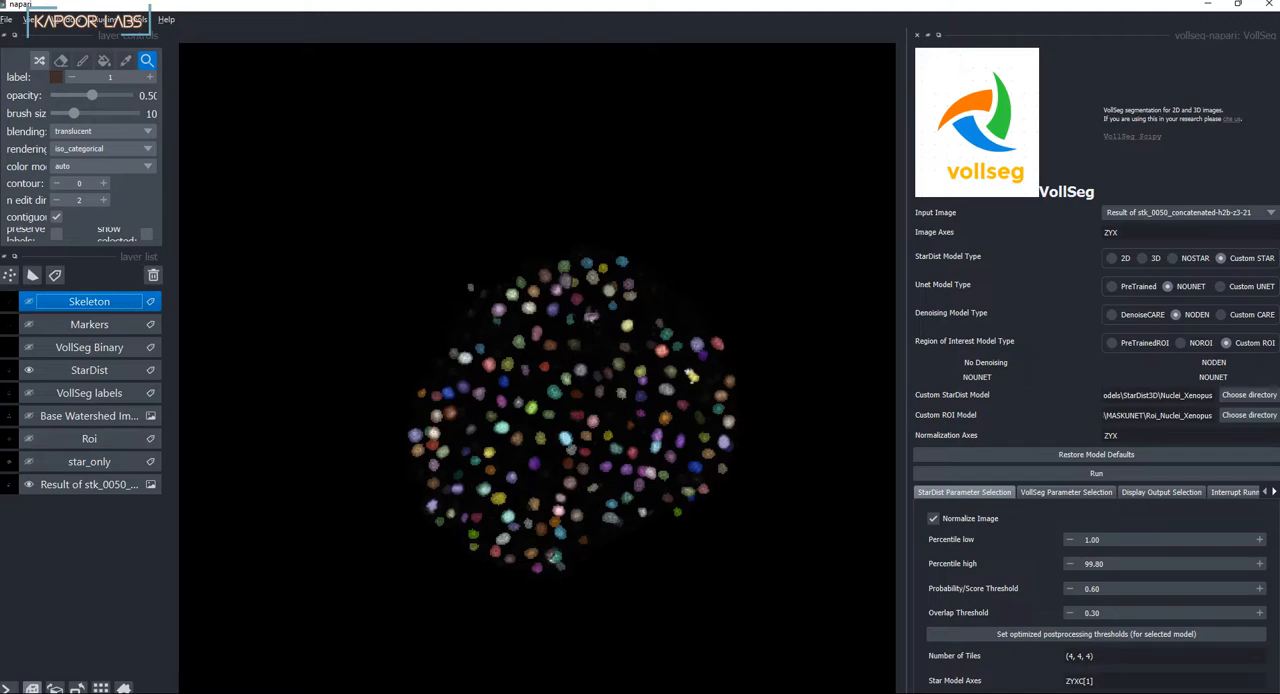
{"action": "mouse_move", "coordinate": [726, 419]}
{"action": "left_mouse_down"}
{"action": "mouse_move", "coordinate": [750, 390]}
{"action": "mouse_move", "coordinate": [733, 400]}
{"action": "left_mouse_up"}
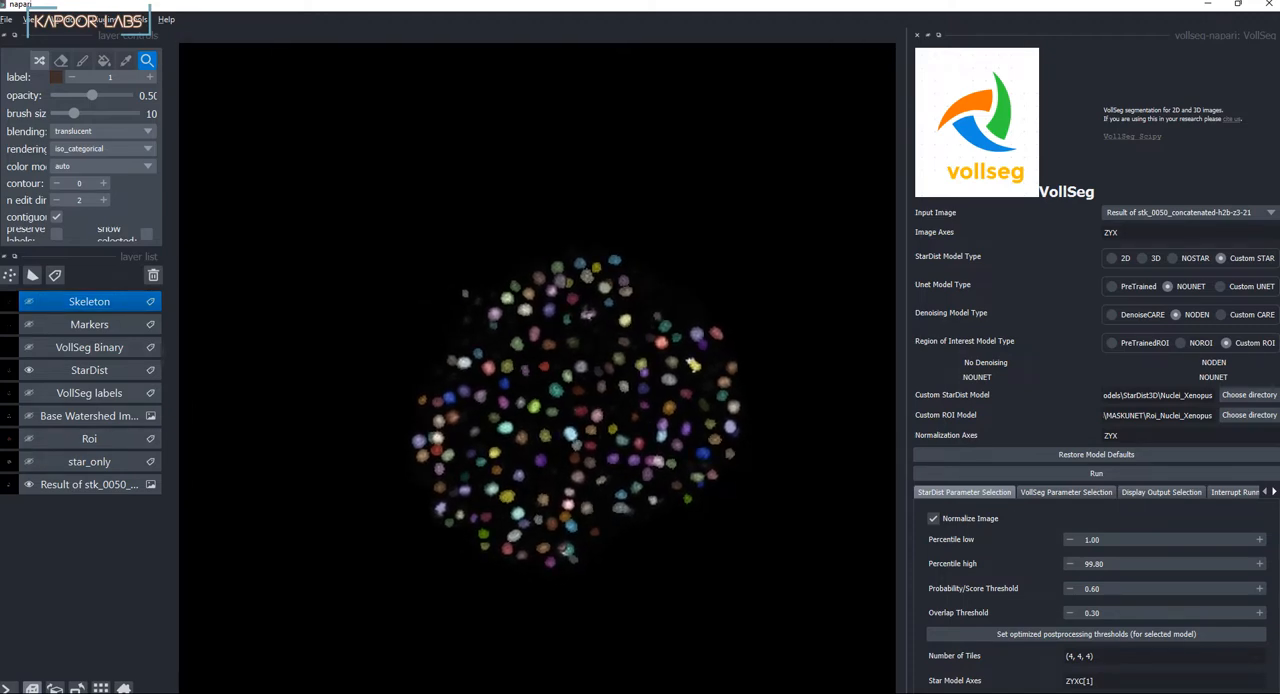
{"action": "scroll", "coordinate": [640, 400], "scroll_direction": "up", "scroll_amount": 7}
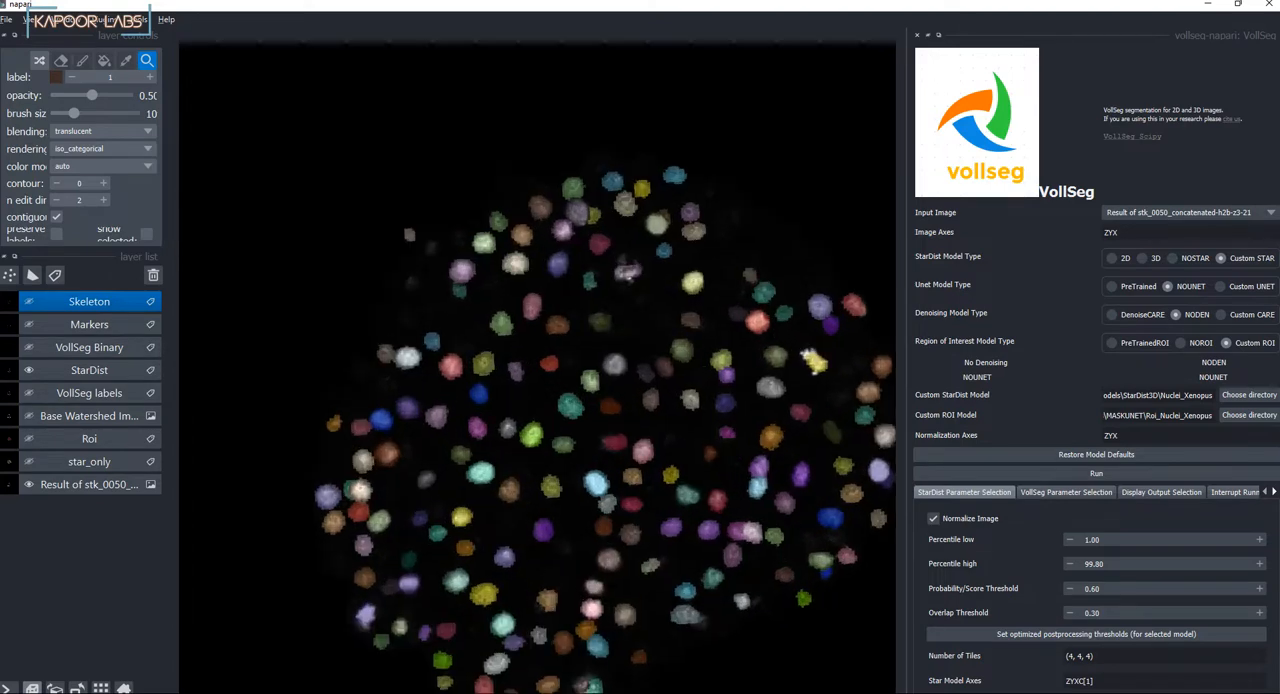
{"action": "left_click_drag", "start_coordinate": [640, 400], "coordinate": [628, 374]}
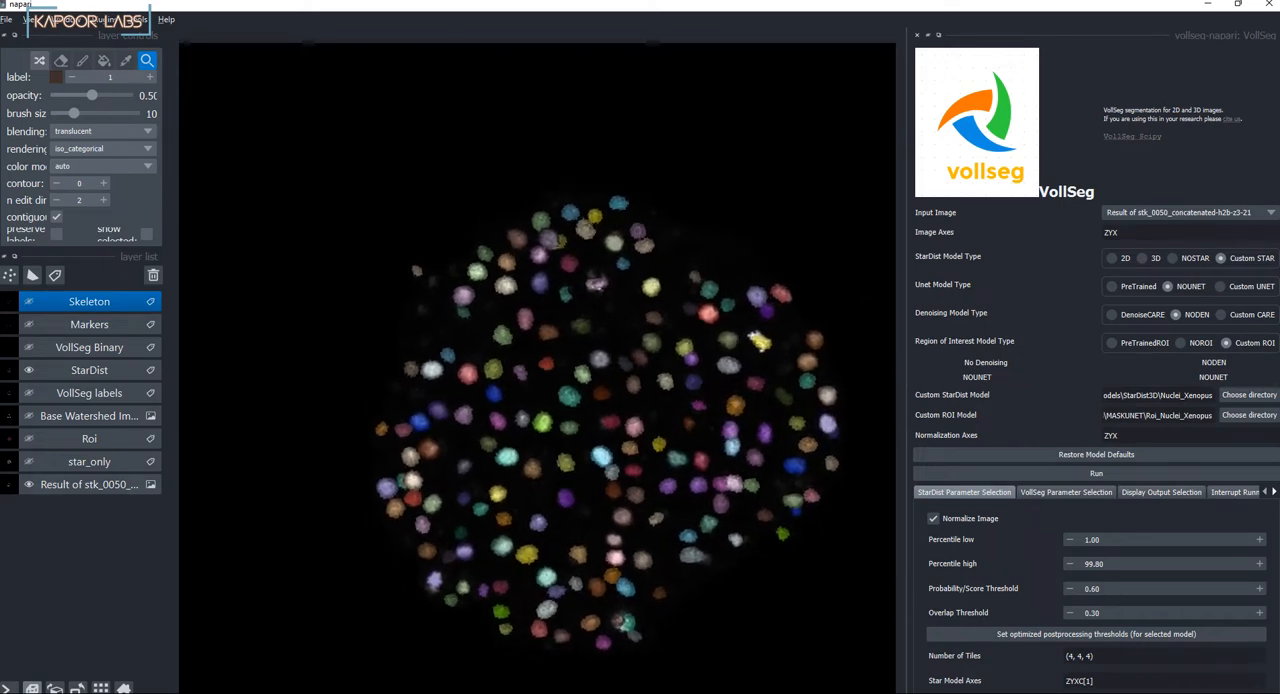
Step: Show the star_only labels for comparison with the new StarDist labels, and hide them again
{"action": "left_click", "coordinate": [89, 301]}
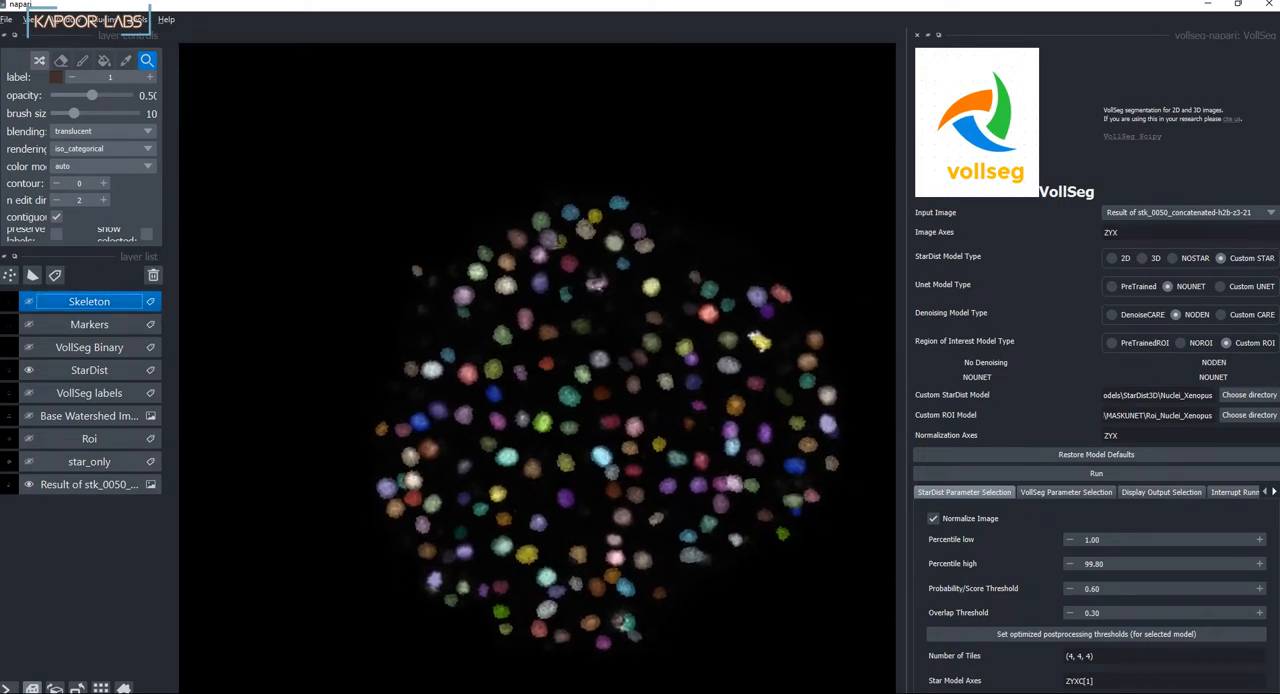
{"action": "left_click", "coordinate": [29, 462]}
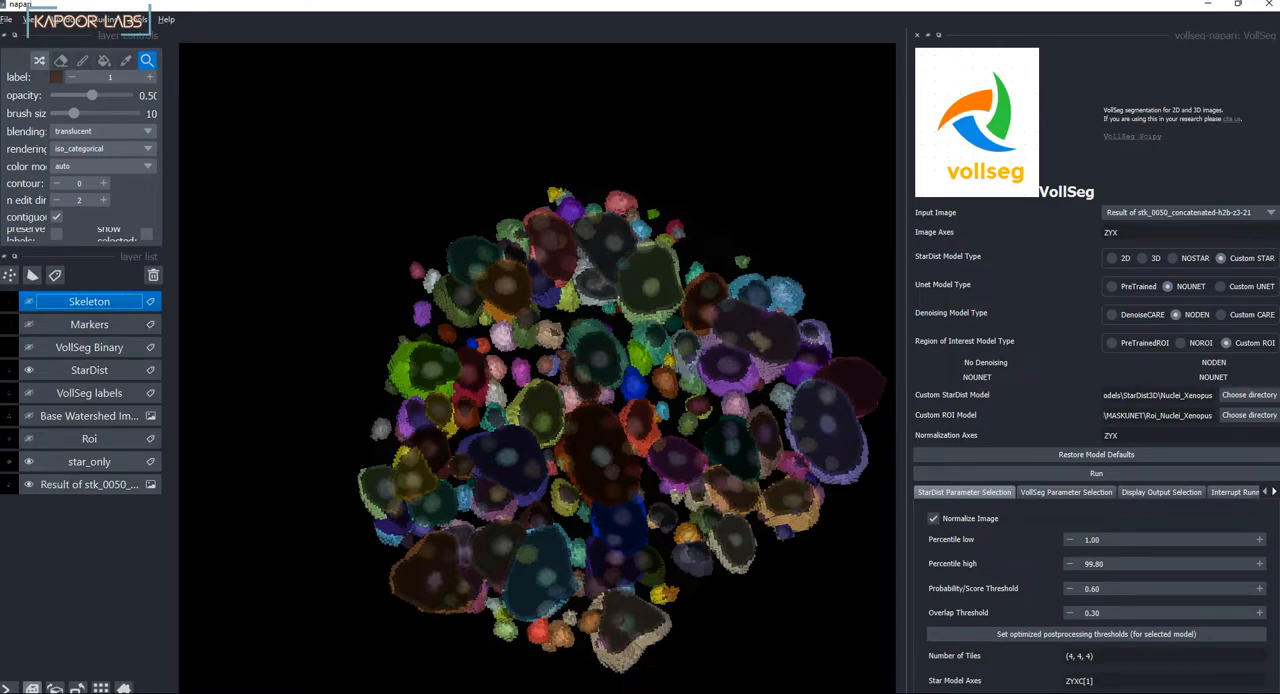
{"action": "left_click", "coordinate": [29, 462]}
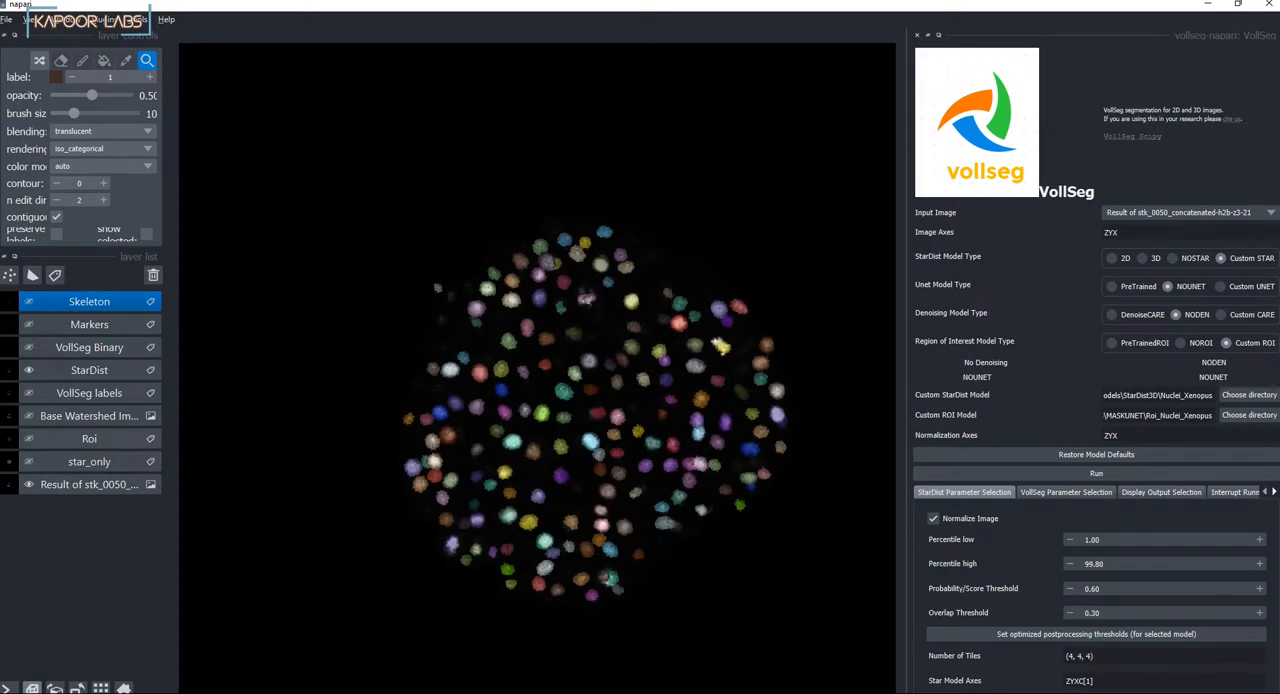
Step: Show the Roi layer in 2D display to examine the region around the nuclei, and hide that layer again
{"action": "left_click", "coordinate": [29, 439]}
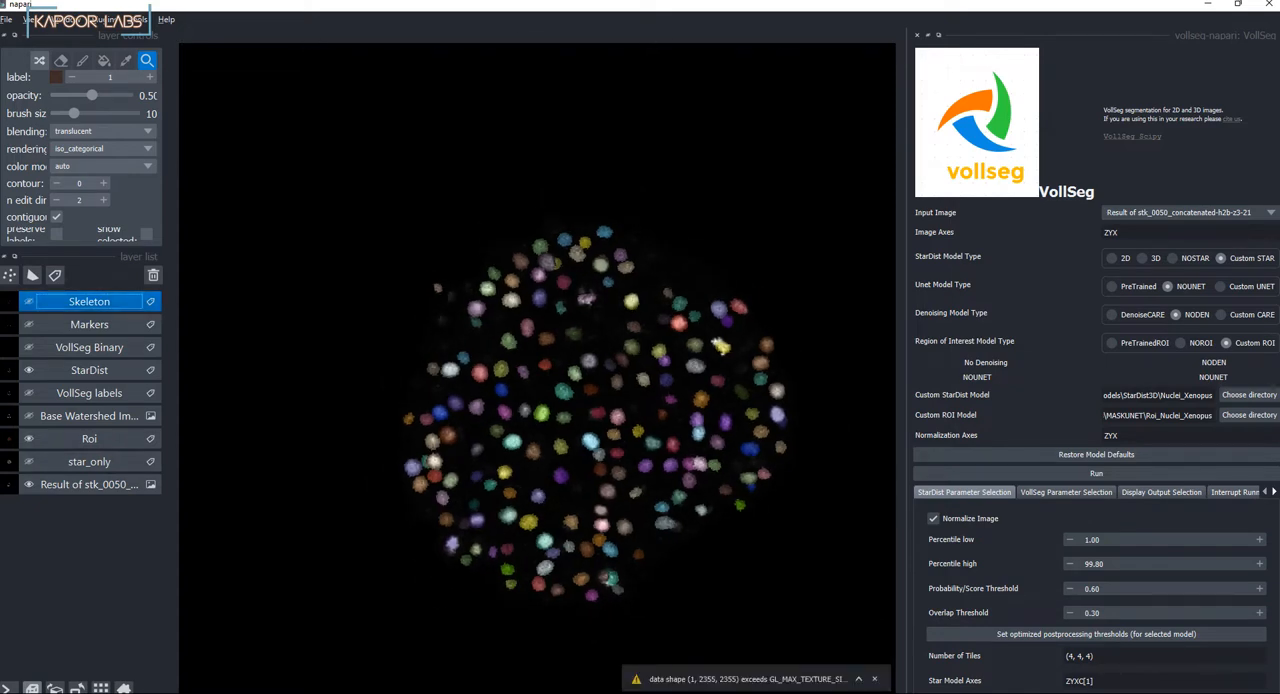
{"action": "left_click", "coordinate": [32, 688]}
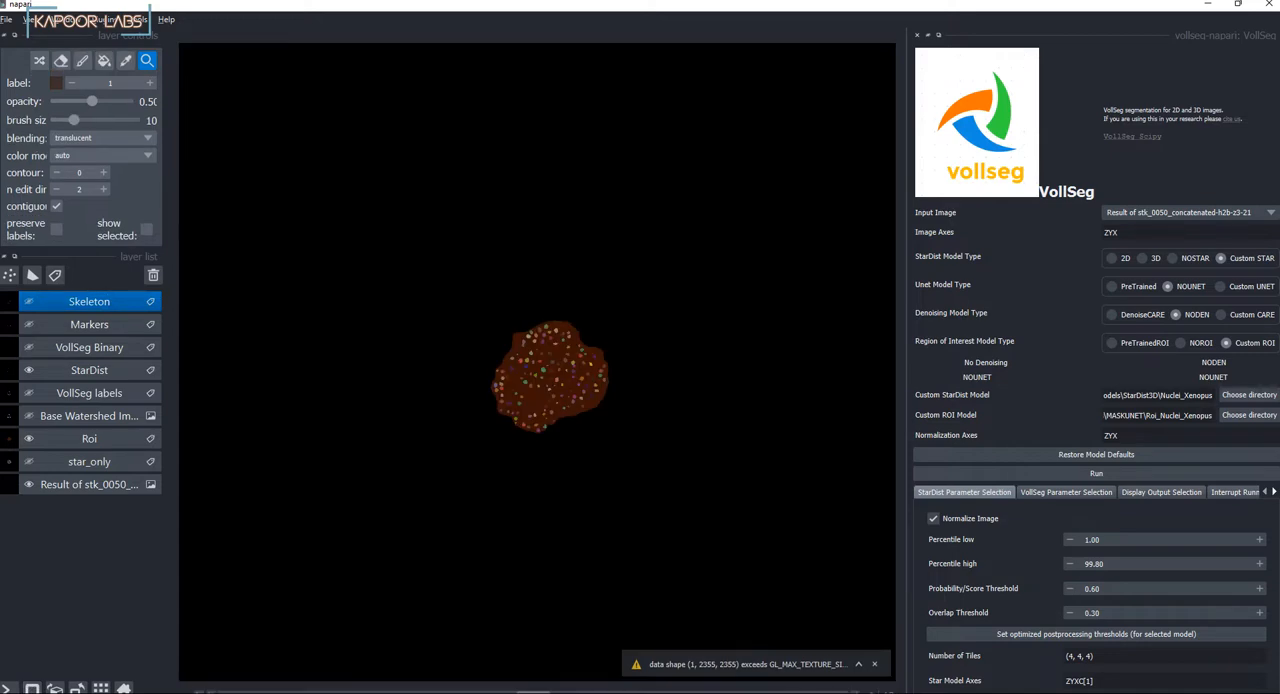
{"action": "scroll", "coordinate": [557, 358], "scroll_direction": "up", "scroll_amount": 6}
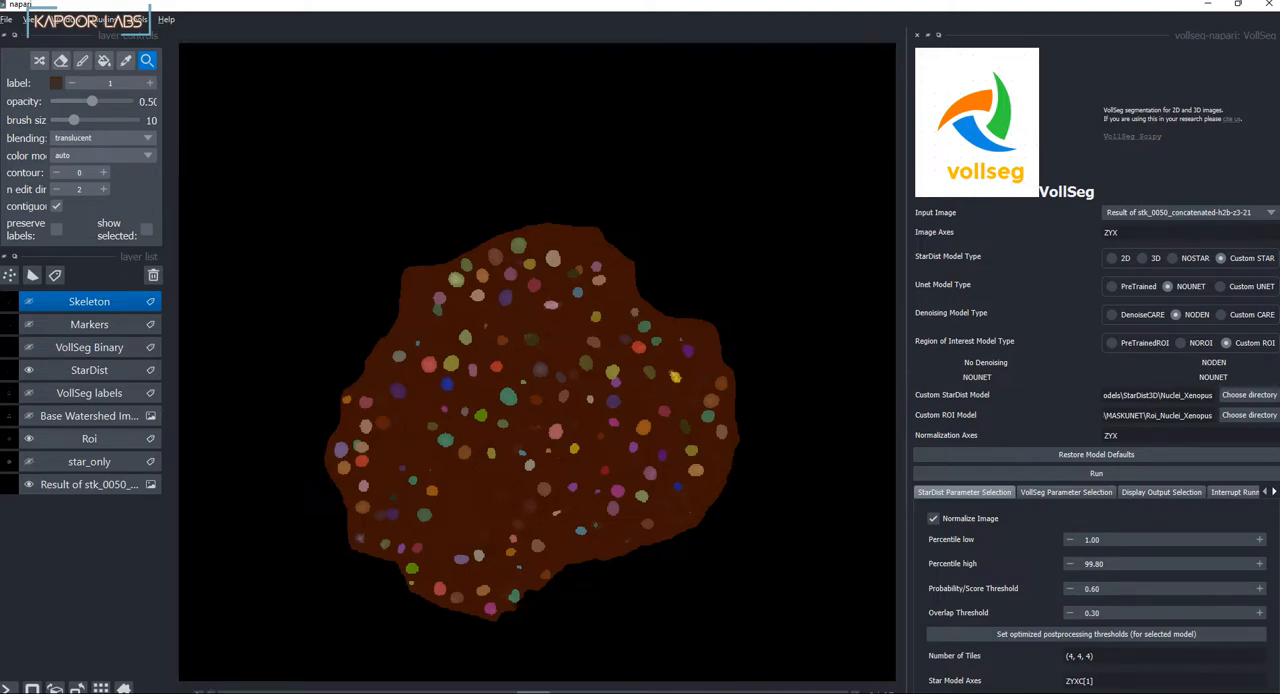
{"action": "left_click", "coordinate": [29, 439]}
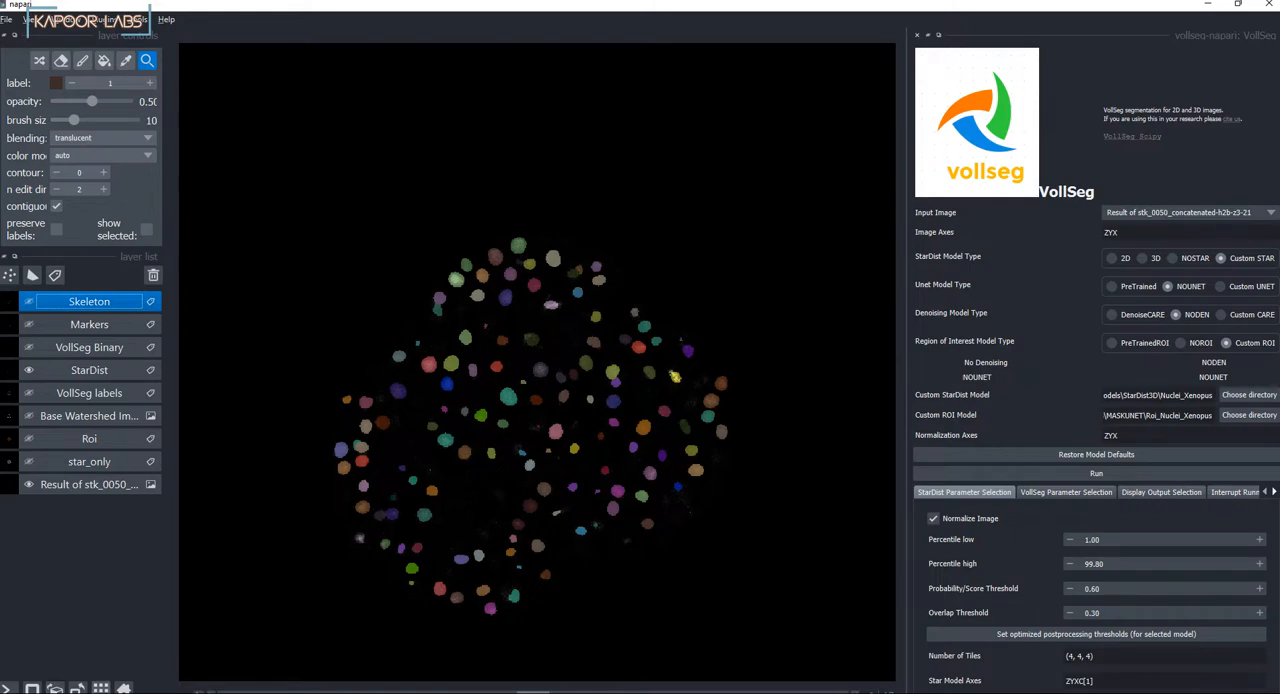
Step: Check the StarDist labels in the 2D slice, briefly in grid view and up close in the overlaid view
{"action": "left_click", "coordinate": [101, 688]}
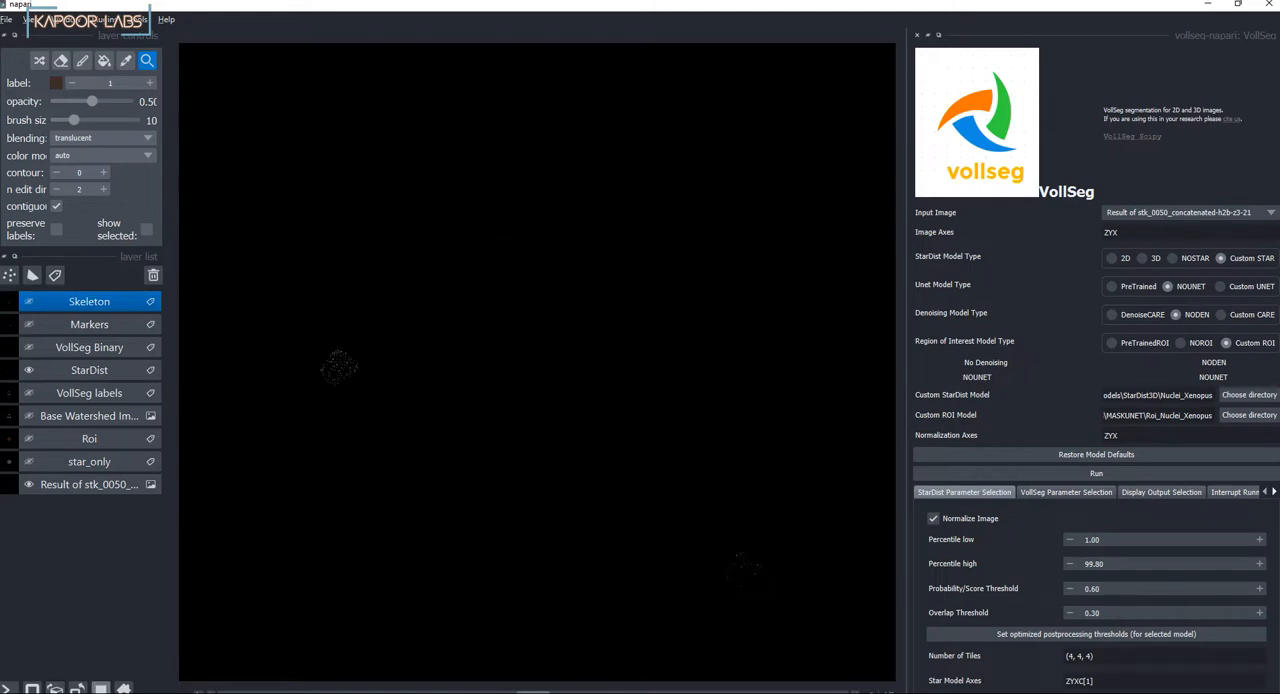
{"action": "left_click", "coordinate": [101, 688]}
{"action": "scroll", "coordinate": [529, 375], "scroll_direction": "up", "scroll_amount": 7}
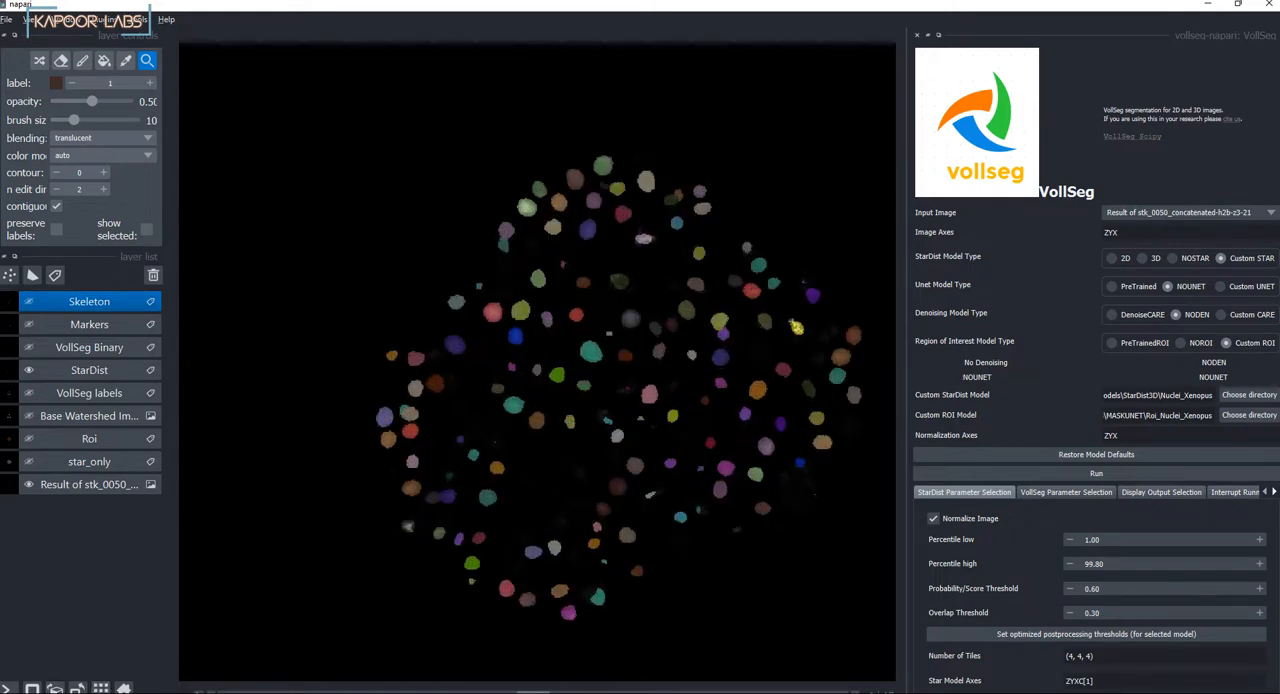
{"action": "left_click_drag", "start_coordinate": [529, 375], "coordinate": [501, 340]}
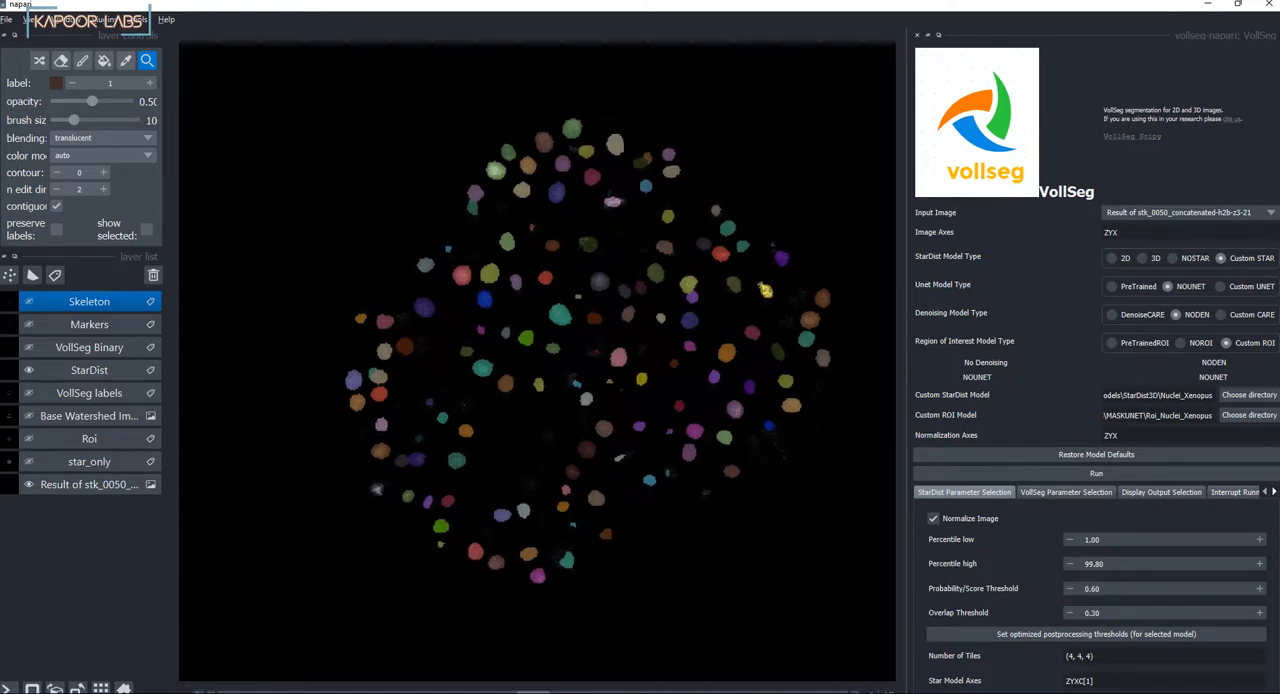
{"action": "mouse_move", "coordinate": [533, 691]}
{"action": "left_mouse_down"}
{"action": "mouse_move", "coordinate": [236, 691]}
{"action": "mouse_move", "coordinate": [632, 691]}
{"action": "mouse_move", "coordinate": [533, 691]}
{"action": "left_mouse_up"}
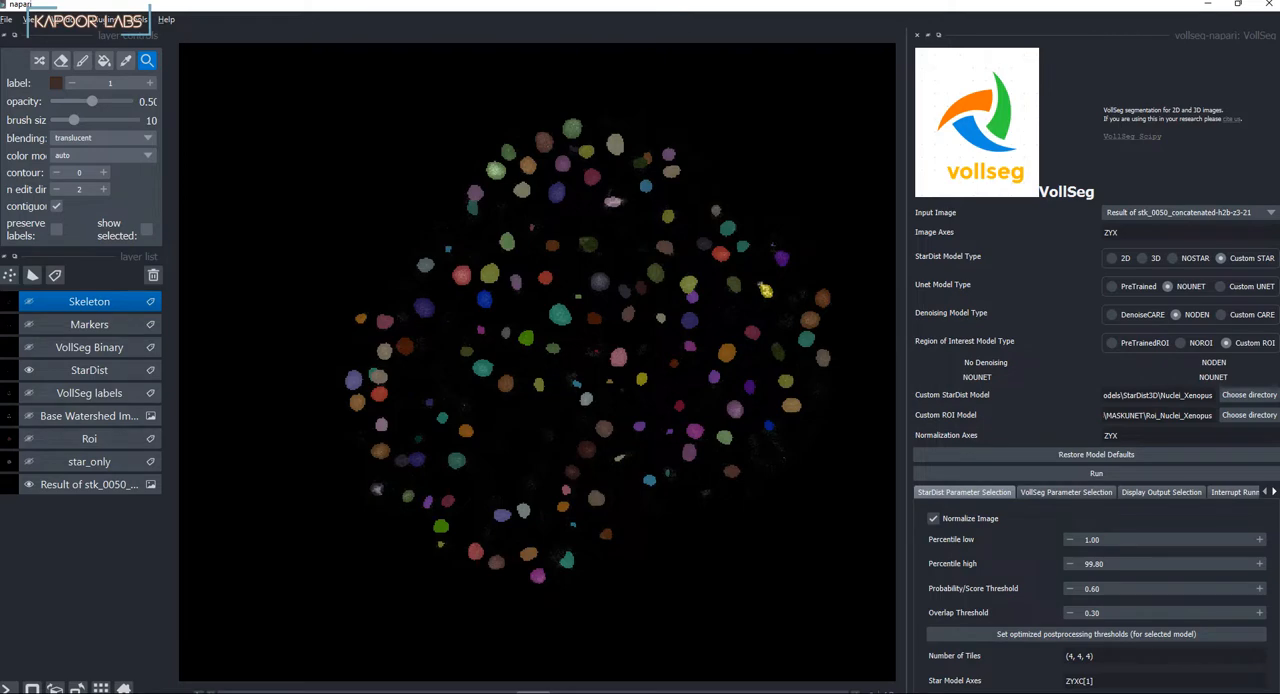
Step: Reduce the StarDist layer's opacity to 0 and lower the stk_0050 image's upper contrast limit to brighten the raw nuclei
{"action": "left_click", "coordinate": [89, 370]}
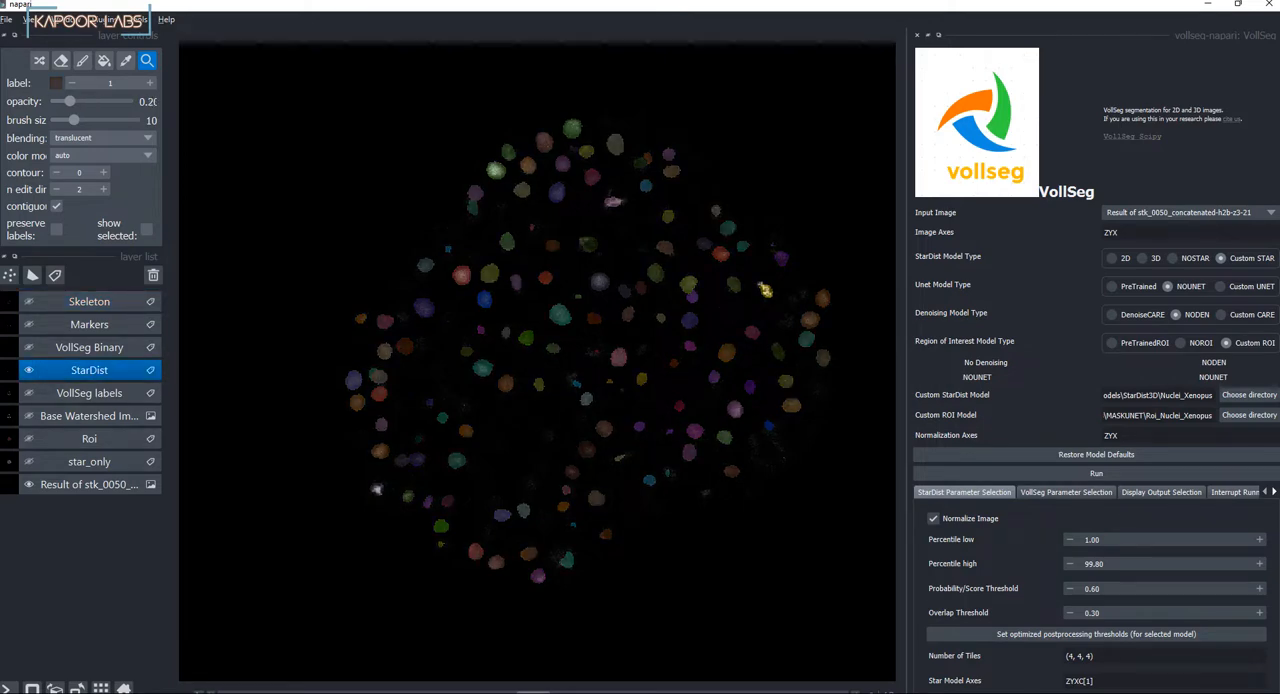
{"action": "left_click_drag", "start_coordinate": [95, 101], "coordinate": [55, 101]}
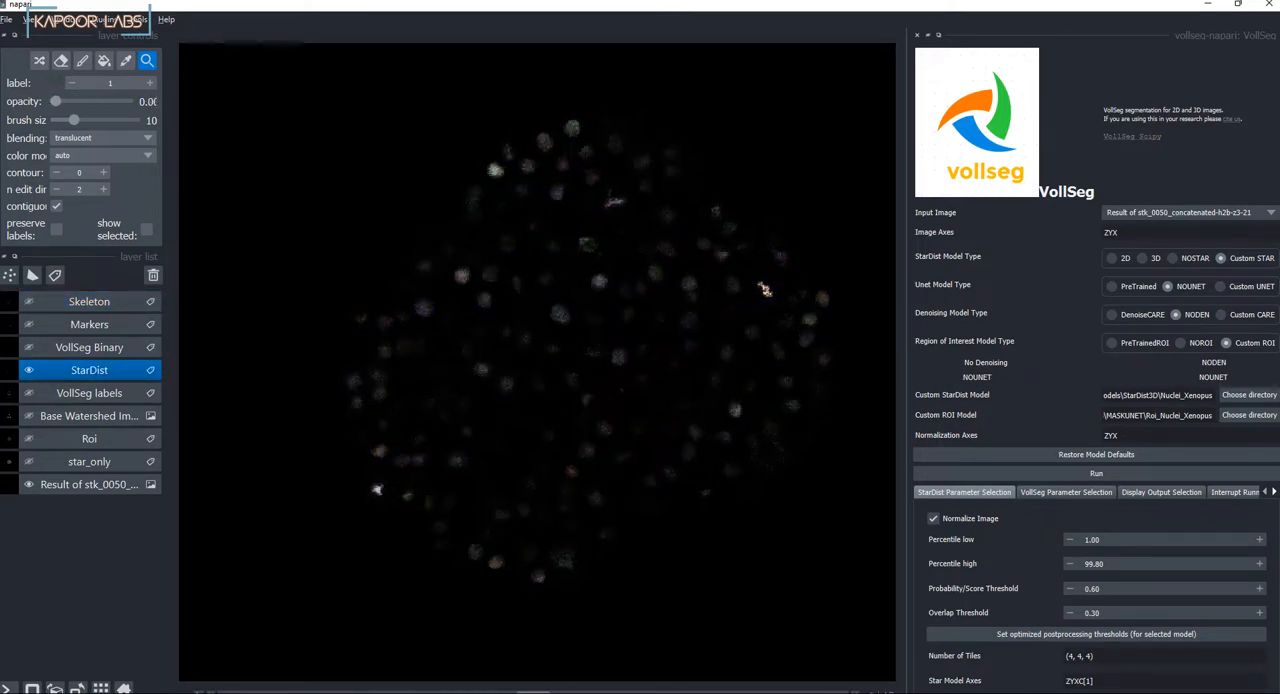
{"action": "left_click", "coordinate": [89, 484]}
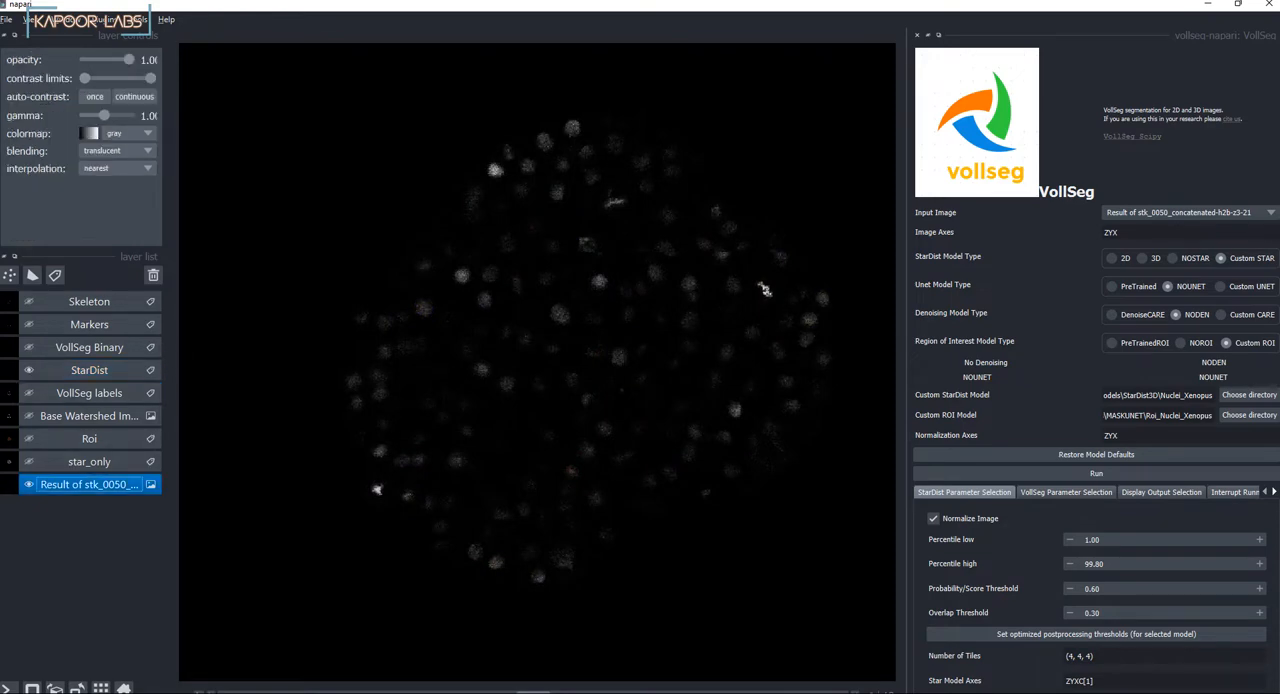
{"action": "left_click_drag", "start_coordinate": [150, 78], "coordinate": [103, 78]}
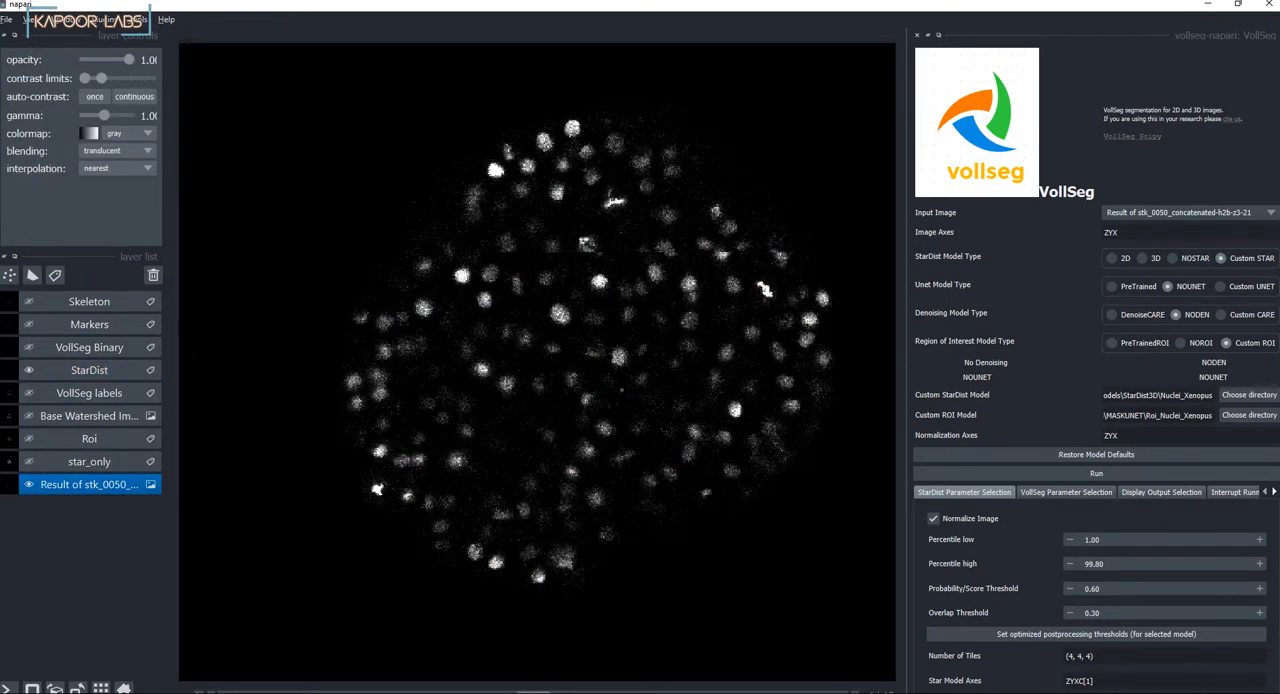
Step: Bring the StarDist labels back over the nuclei, move to a higher slice, and set the labels' opacity to 0.50
{"action": "left_click", "coordinate": [89, 370]}
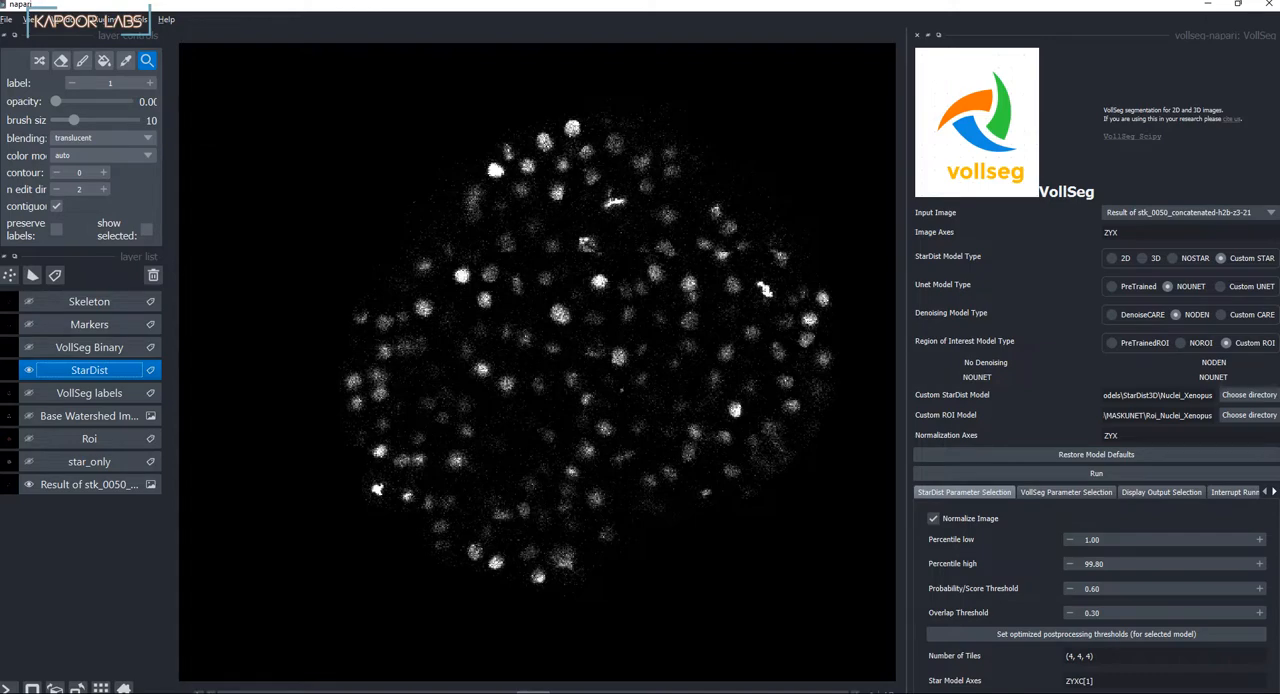
{"action": "left_click_drag", "start_coordinate": [56, 101], "coordinate": [126, 101]}
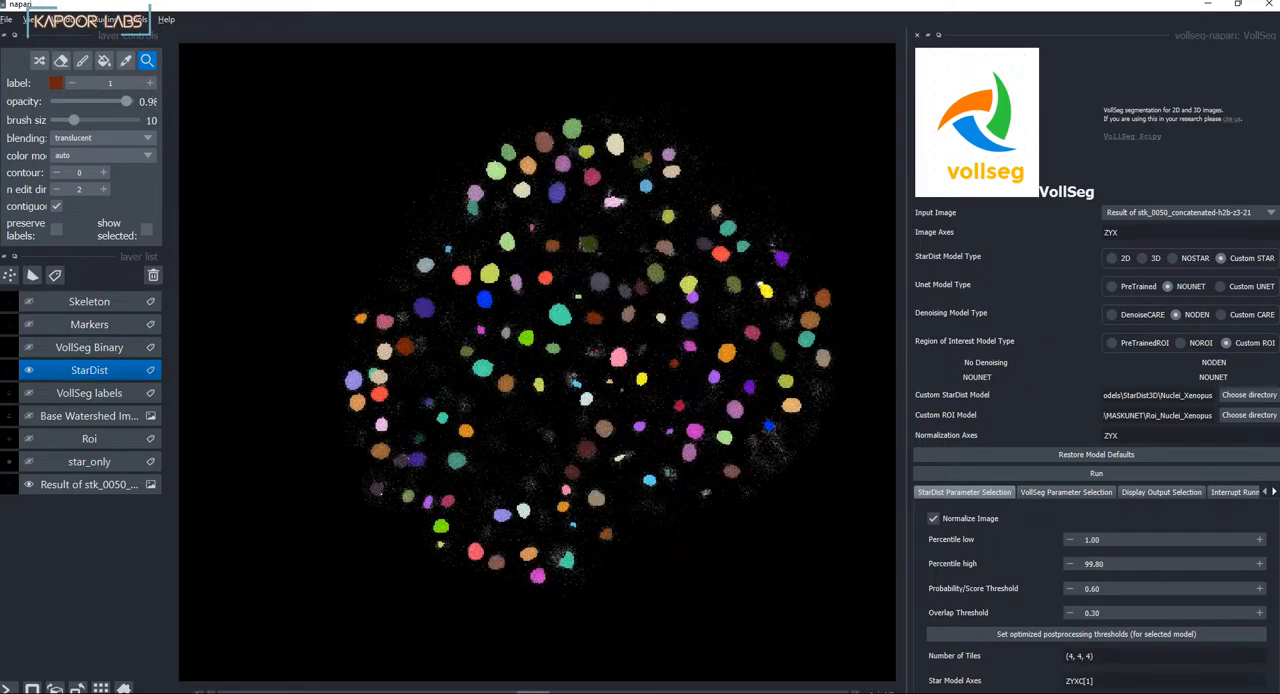
{"action": "left_click_drag", "start_coordinate": [533, 691], "coordinate": [566, 691]}
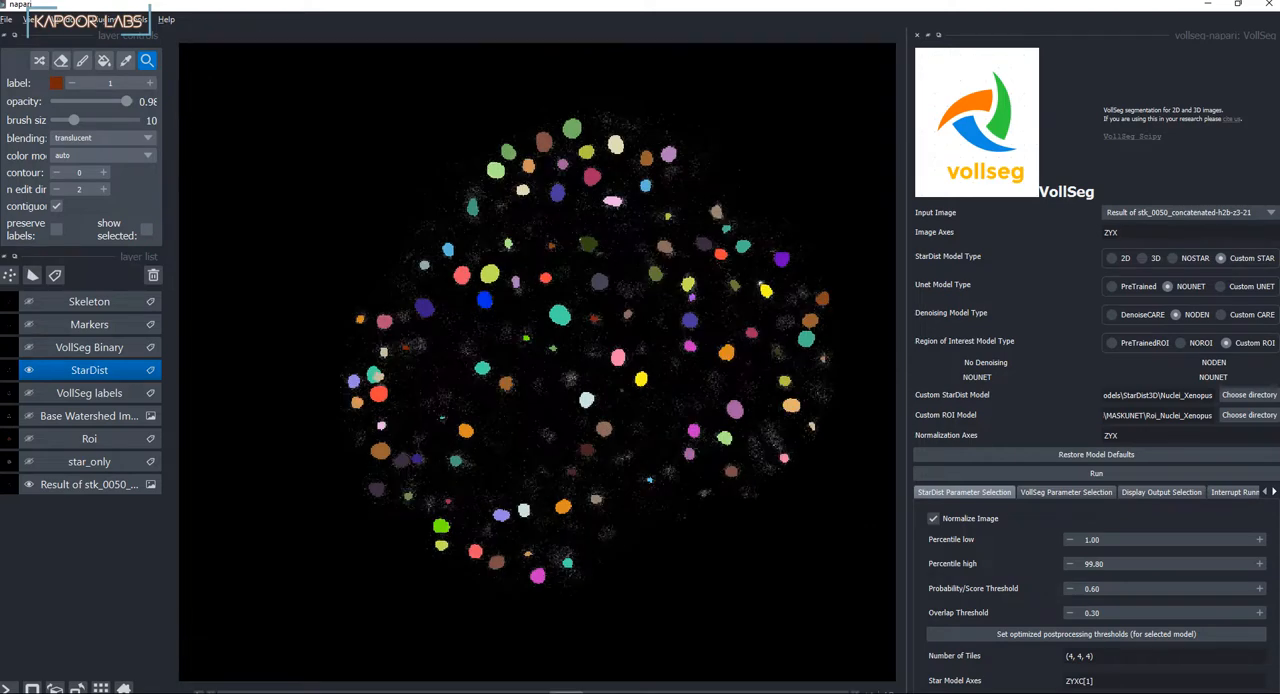
{"action": "left_click_drag", "start_coordinate": [126, 101], "coordinate": [91, 101]}
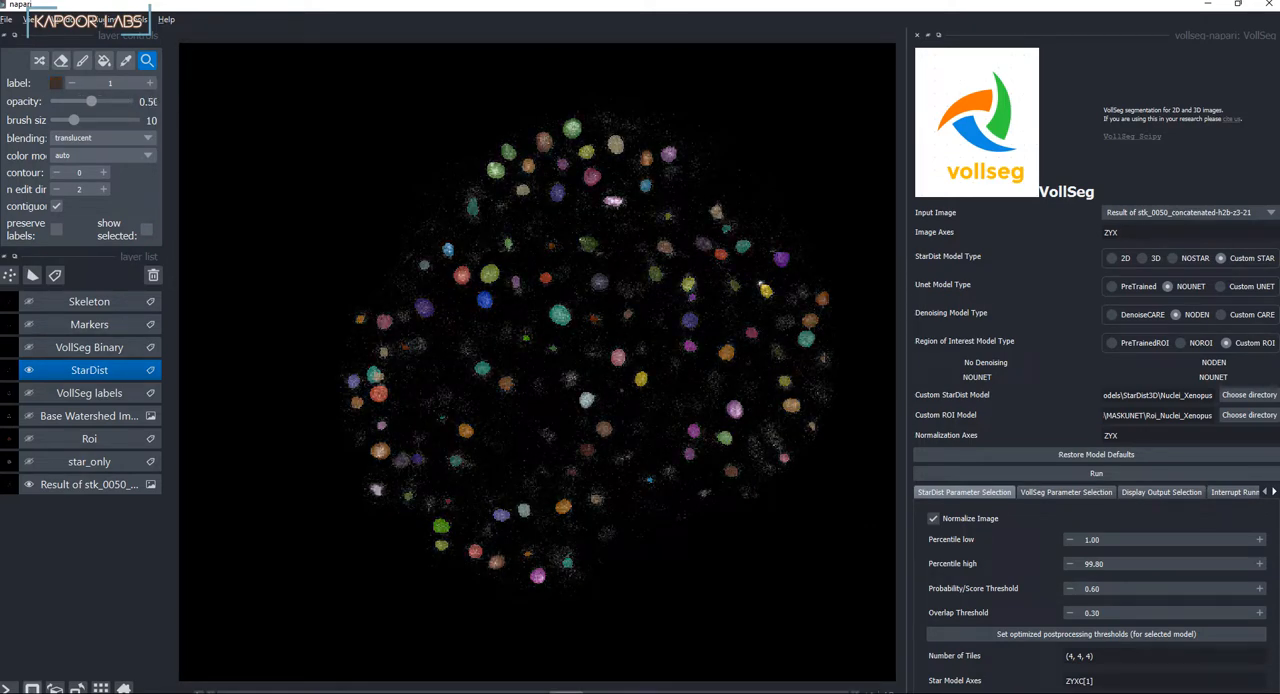
Step: Show the StarDist labels and raw Xenopus nuclei in 3D and inspect the overlay up close and from a rotated angle
{"action": "left_click", "coordinate": [32, 688]}
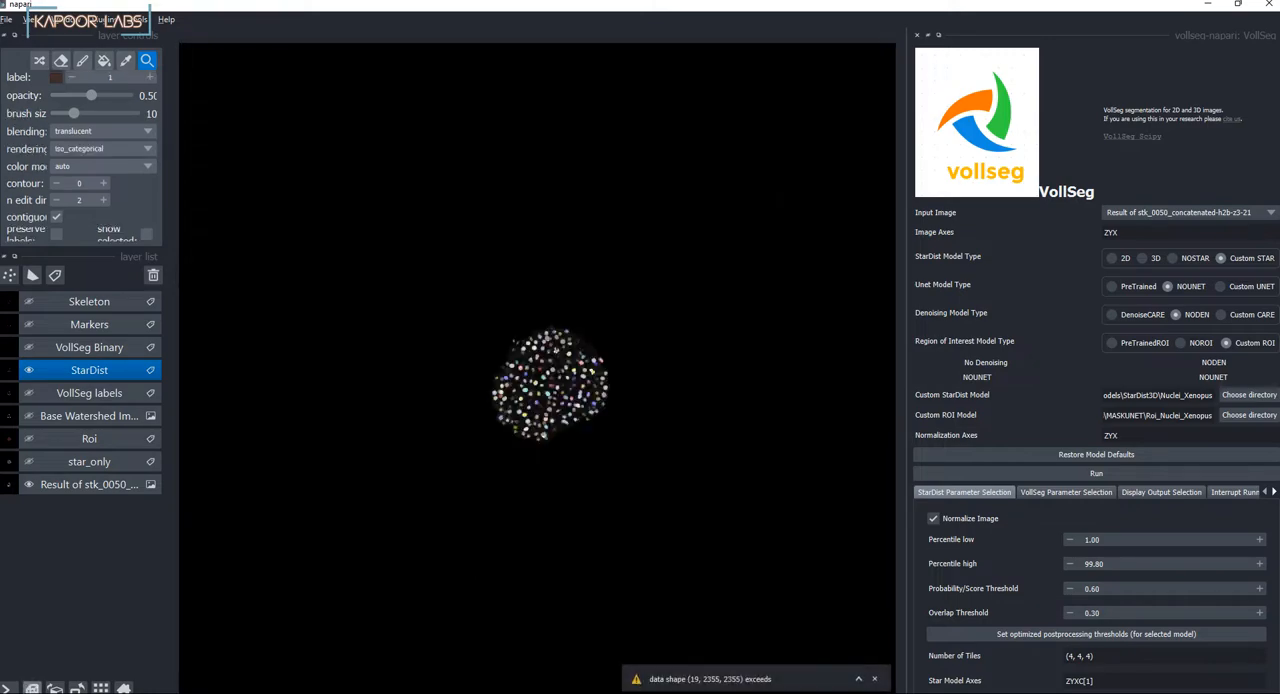
{"action": "scroll", "coordinate": [550, 385], "scroll_direction": "up", "scroll_amount": 5}
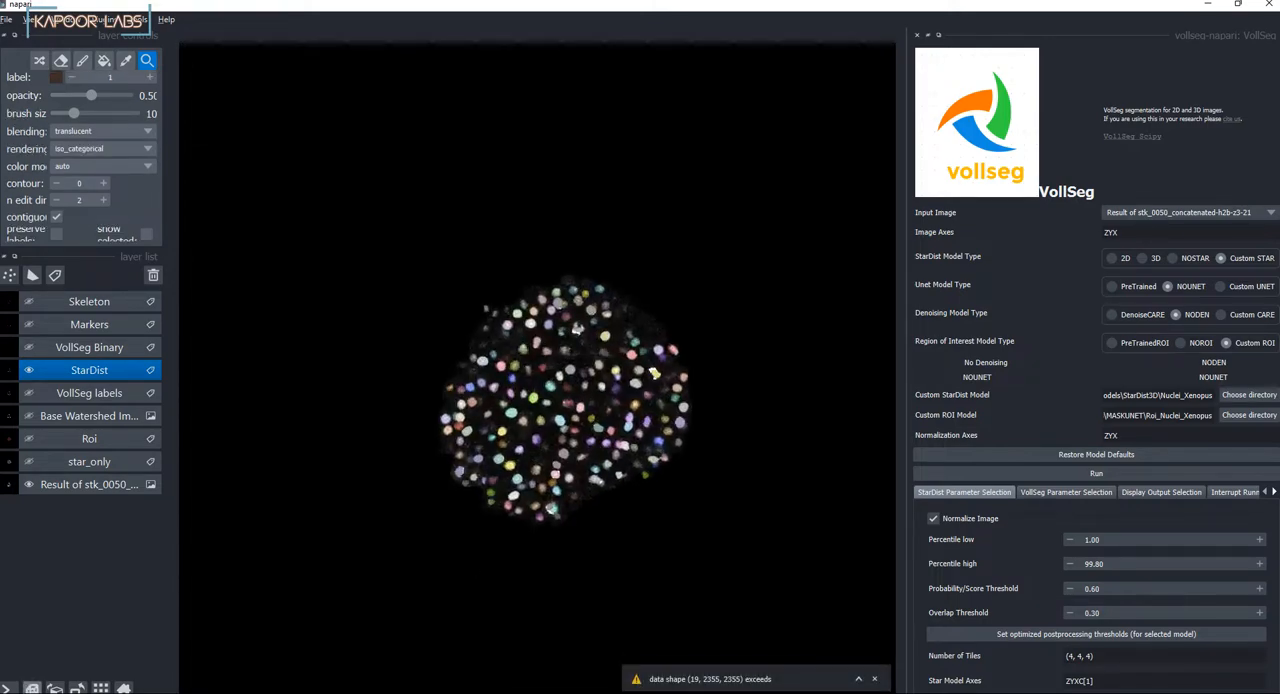
{"action": "scroll", "coordinate": [540, 380], "scroll_direction": "up", "scroll_amount": 5}
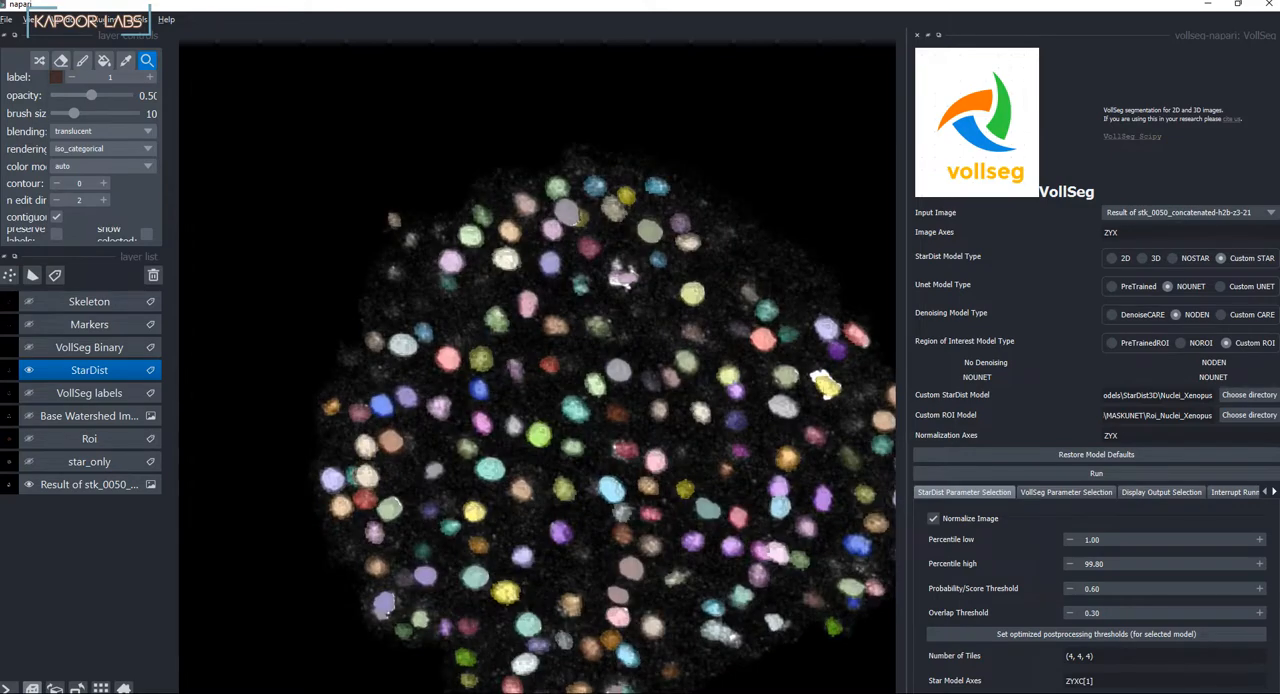
{"action": "scroll", "coordinate": [600, 420], "scroll_direction": "down", "scroll_amount": 3}
{"action": "left_click_drag", "start_coordinate": [690, 515], "coordinate": [640, 548]}
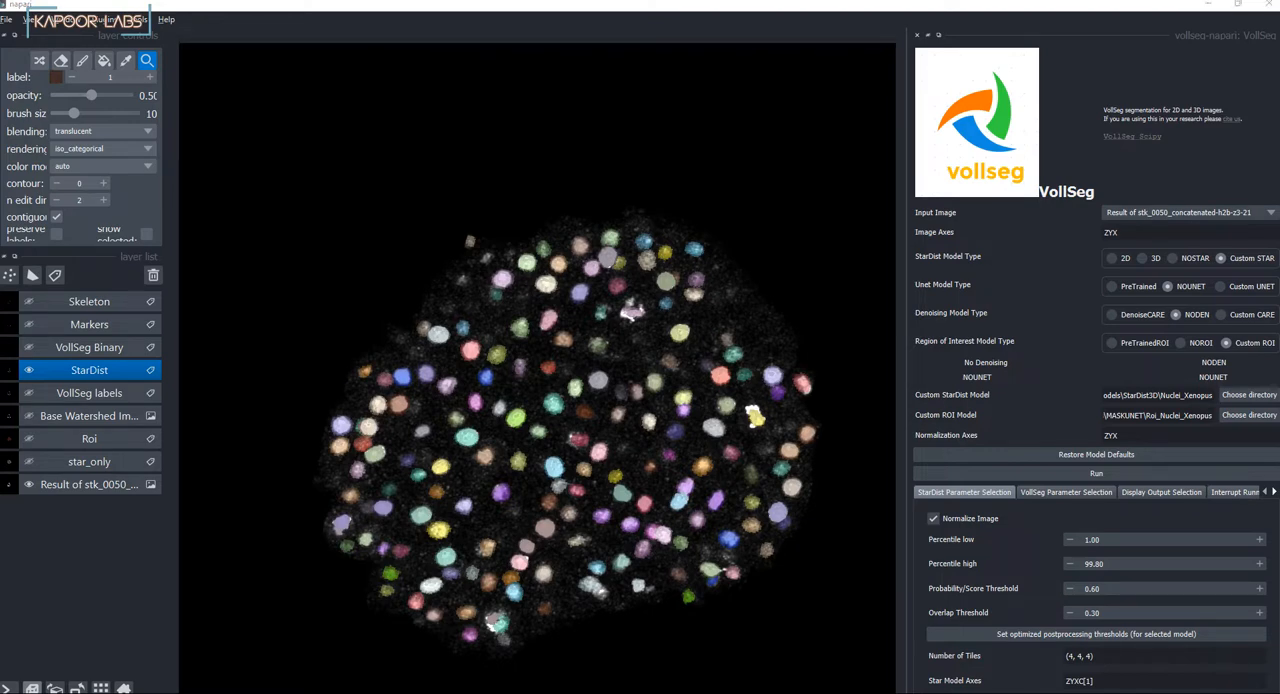
Step: Switch to the vollseg-napari GitHub page in the browser and review the README's Examples table down to its last row
{"action": "key", "text": "alt+Tab"}
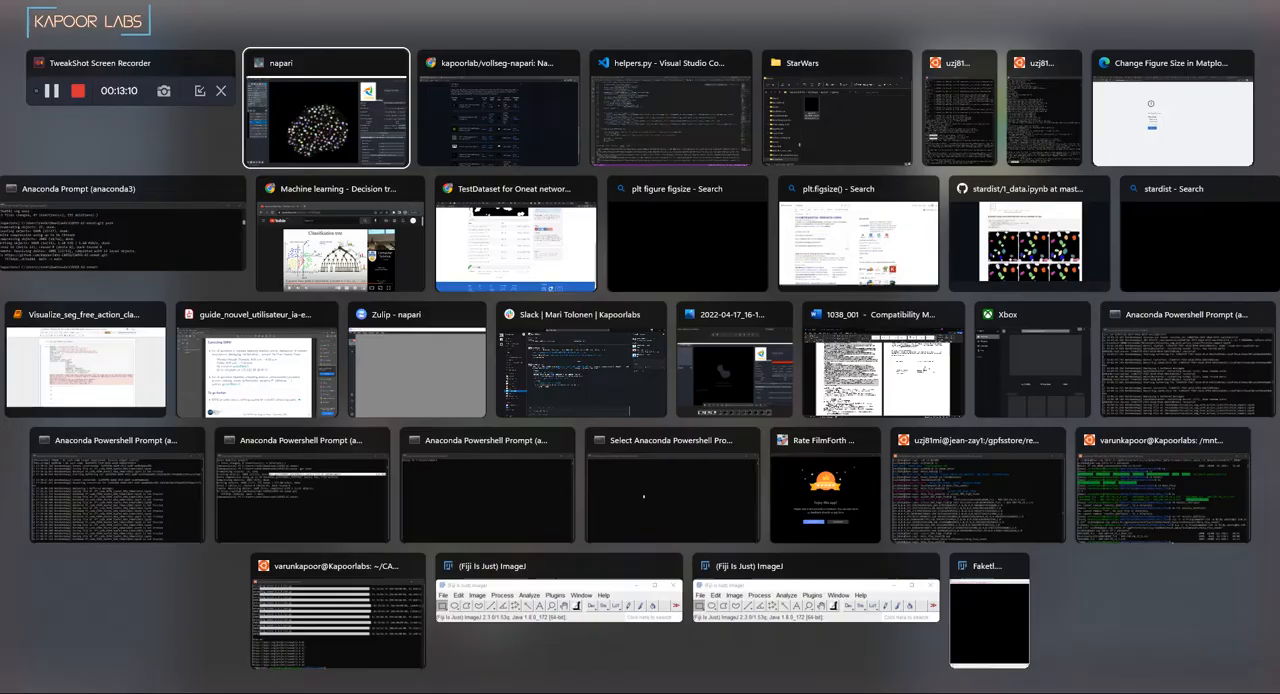
{"action": "key", "text": "alt+Tab"}
{"action": "scroll", "coordinate": [527, 400], "scroll_direction": "up", "scroll_amount": 15}
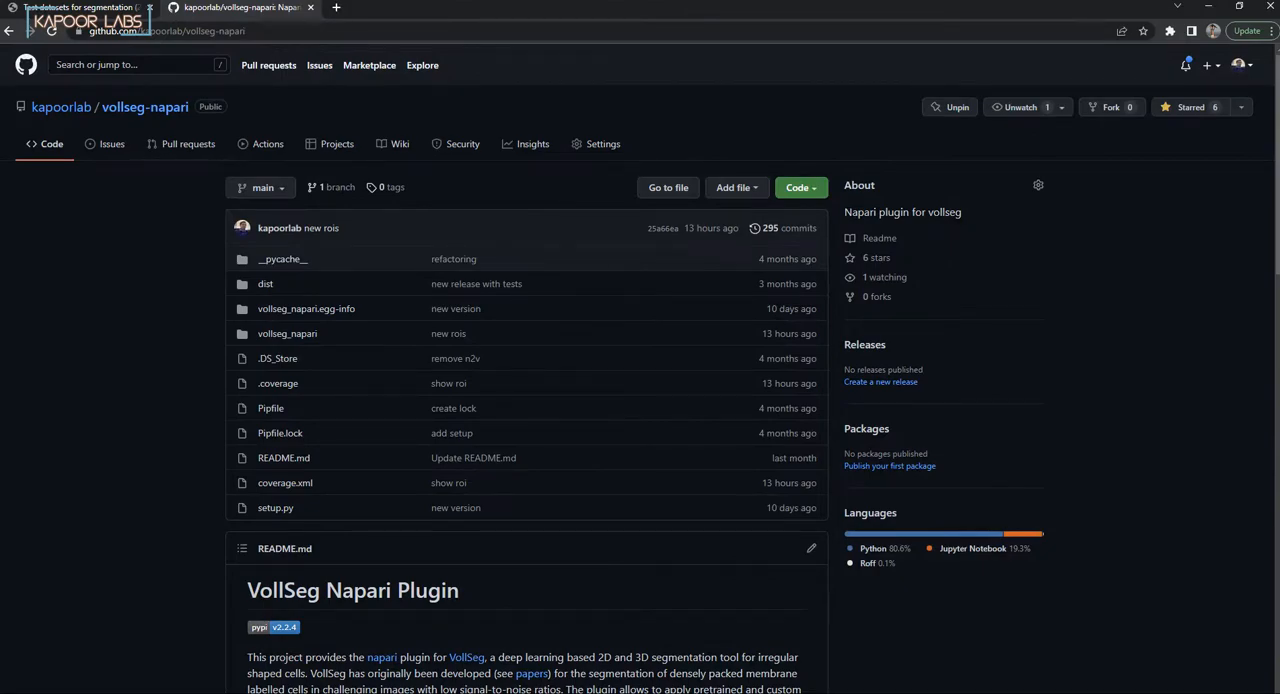
{"action": "scroll", "coordinate": [527, 400], "scroll_direction": "down", "scroll_amount": 12}
{"action": "scroll", "coordinate": [527, 400], "scroll_direction": "down", "scroll_amount": 3}
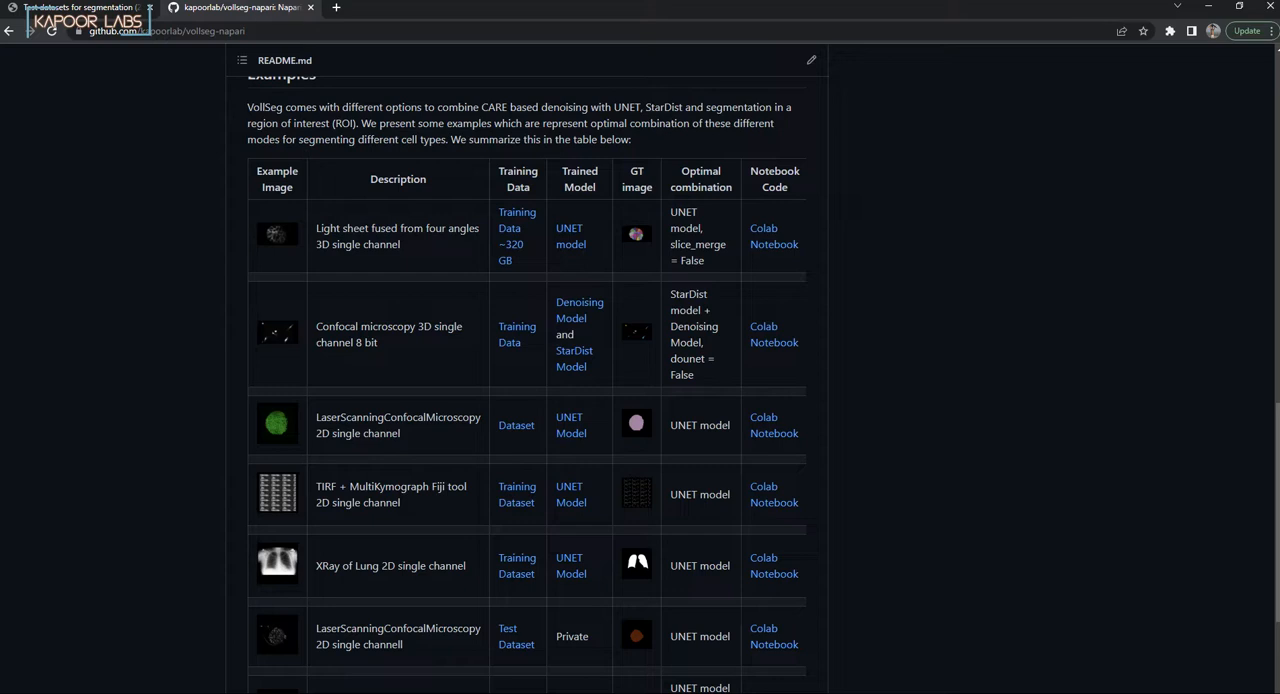
{"action": "scroll", "coordinate": [527, 400], "scroll_direction": "down", "scroll_amount": 2}
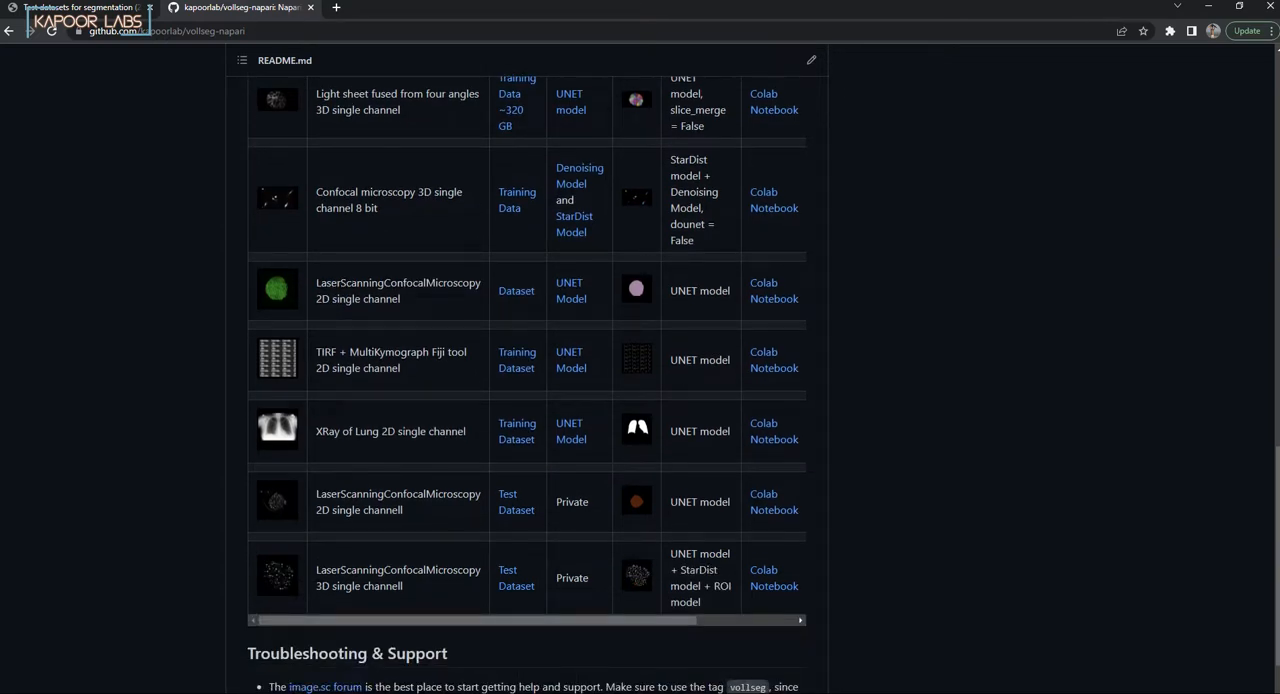
Step: Check the Examples table's Model Prediction and Metrics columns against the example images and descriptions
{"action": "left_click_drag", "start_coordinate": [527, 620], "coordinate": [626, 620]}
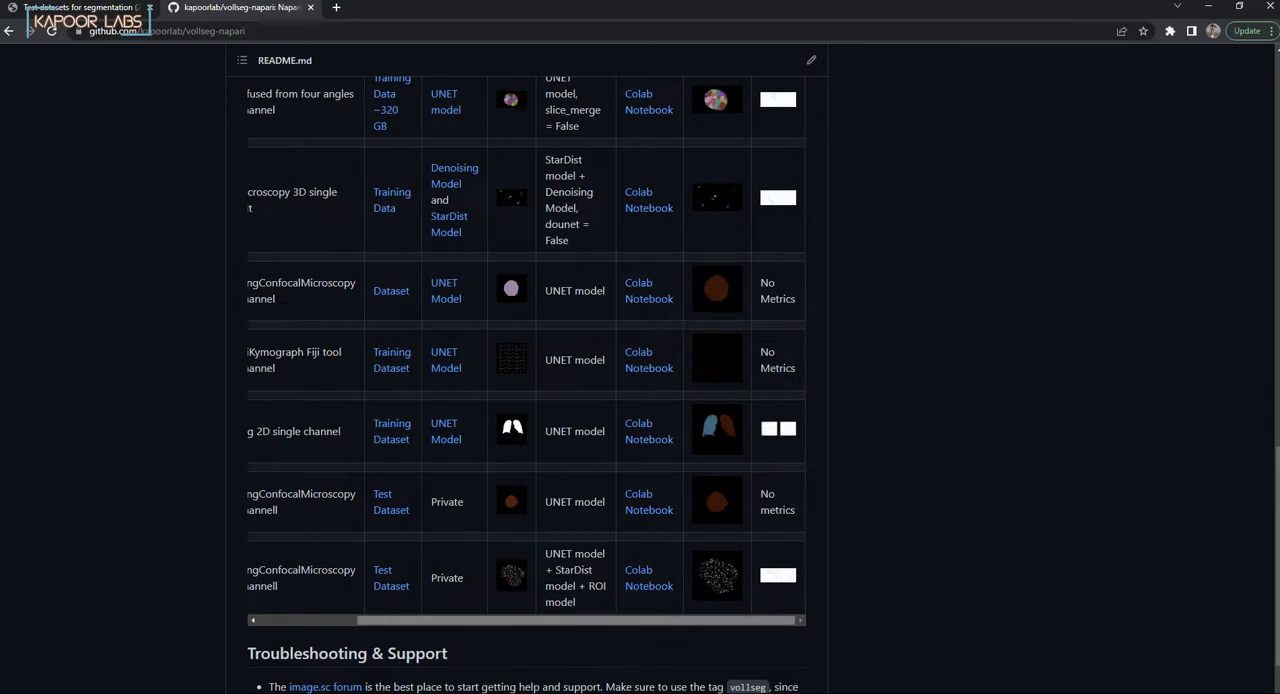
{"action": "left_click_drag", "start_coordinate": [577, 620], "coordinate": [478, 620]}
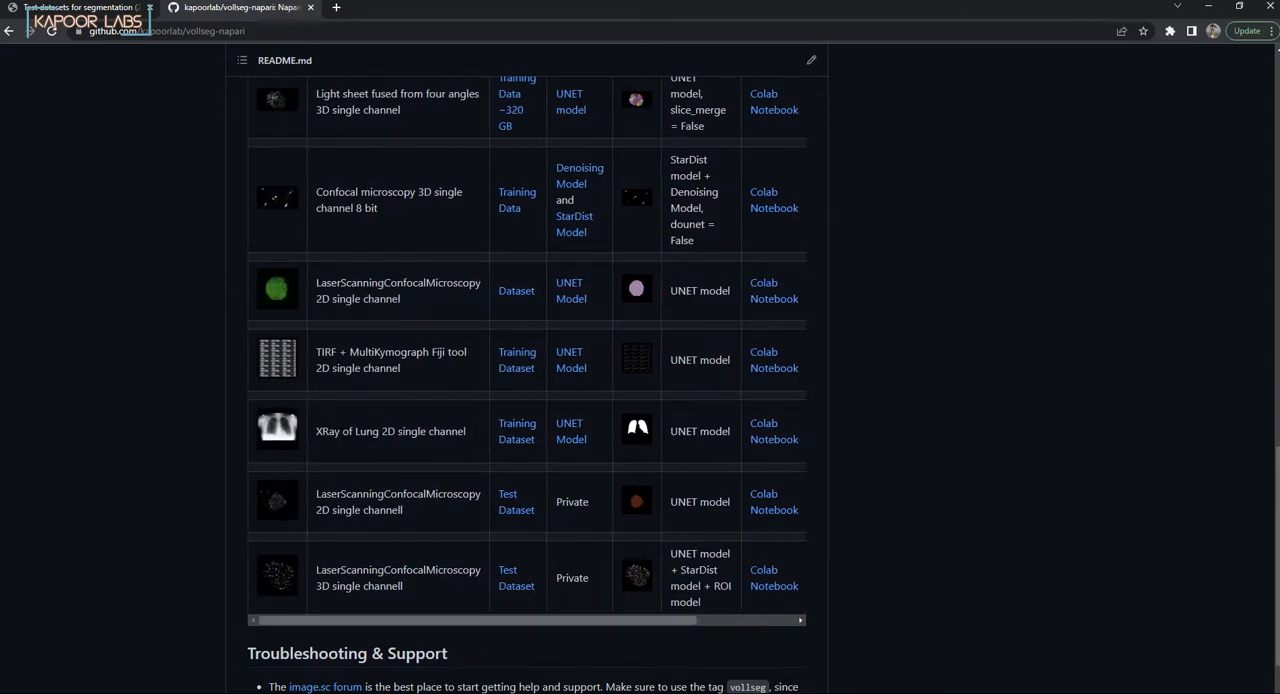
{"action": "left_click_drag", "start_coordinate": [478, 620], "coordinate": [578, 620]}
{"action": "scroll", "coordinate": [526, 380], "scroll_direction": "up", "scroll_amount": 5}
{"action": "scroll", "coordinate": [526, 380], "scroll_direction": "down", "scroll_amount": 3}
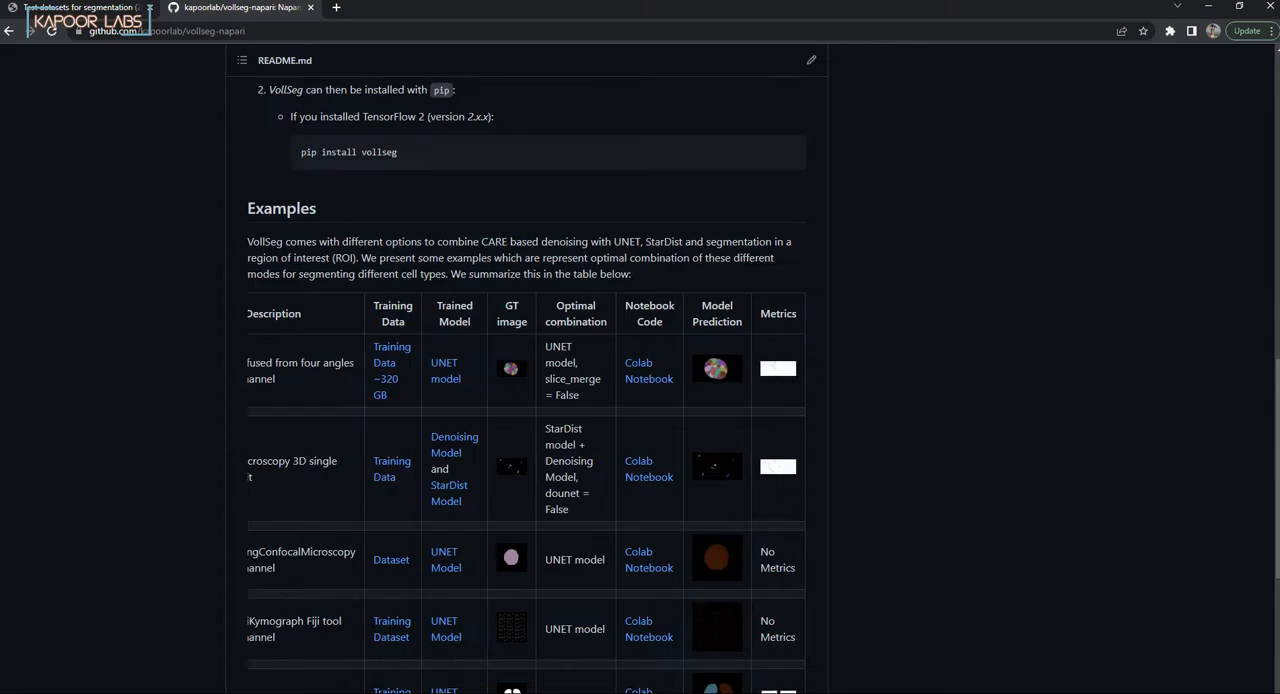
Step: Open the metrics image for the light sheet 3D example and examine both of its IoU threshold plots
{"action": "left_click", "coordinate": [778, 369]}
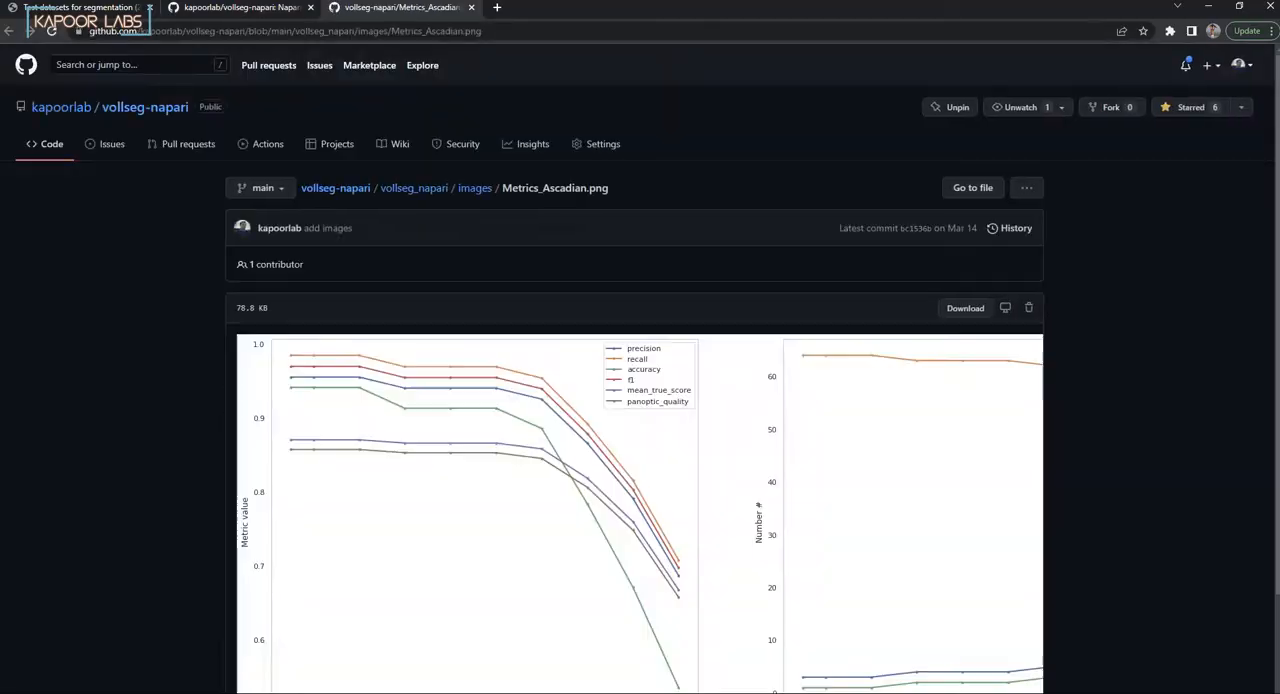
{"action": "scroll", "coordinate": [640, 400], "scroll_direction": "down", "scroll_amount": 2}
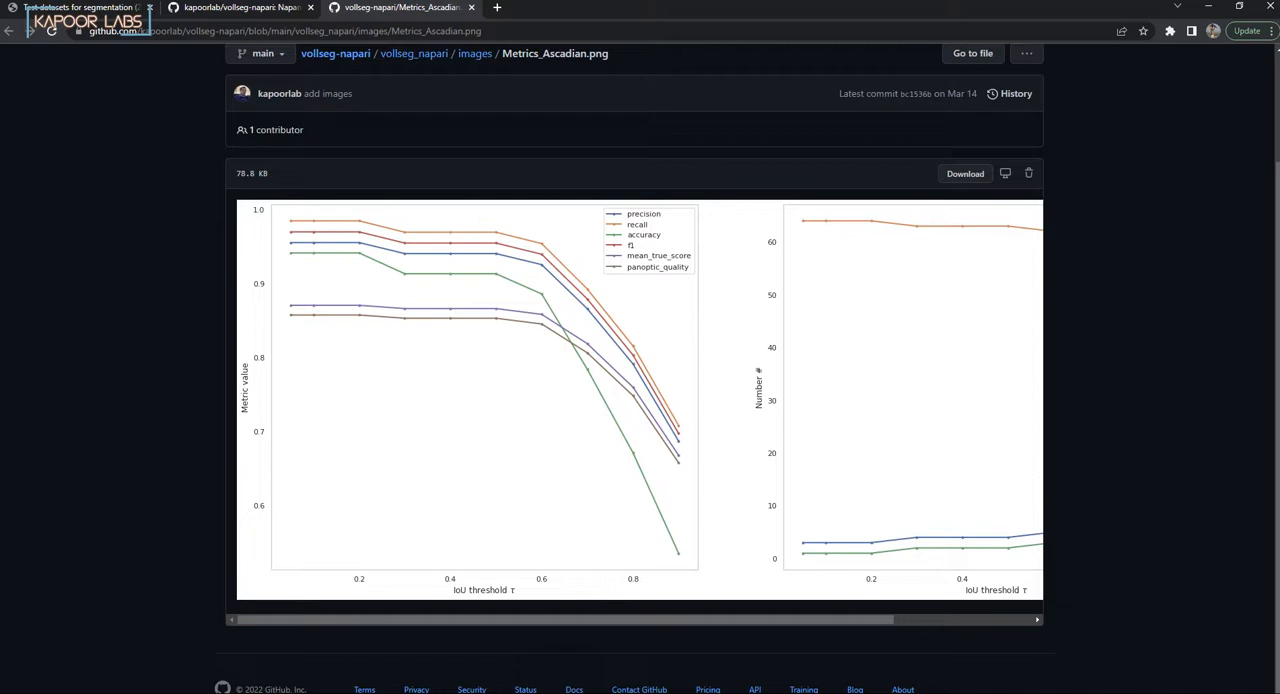
{"action": "left_click_drag", "start_coordinate": [565, 620], "coordinate": [704, 620]}
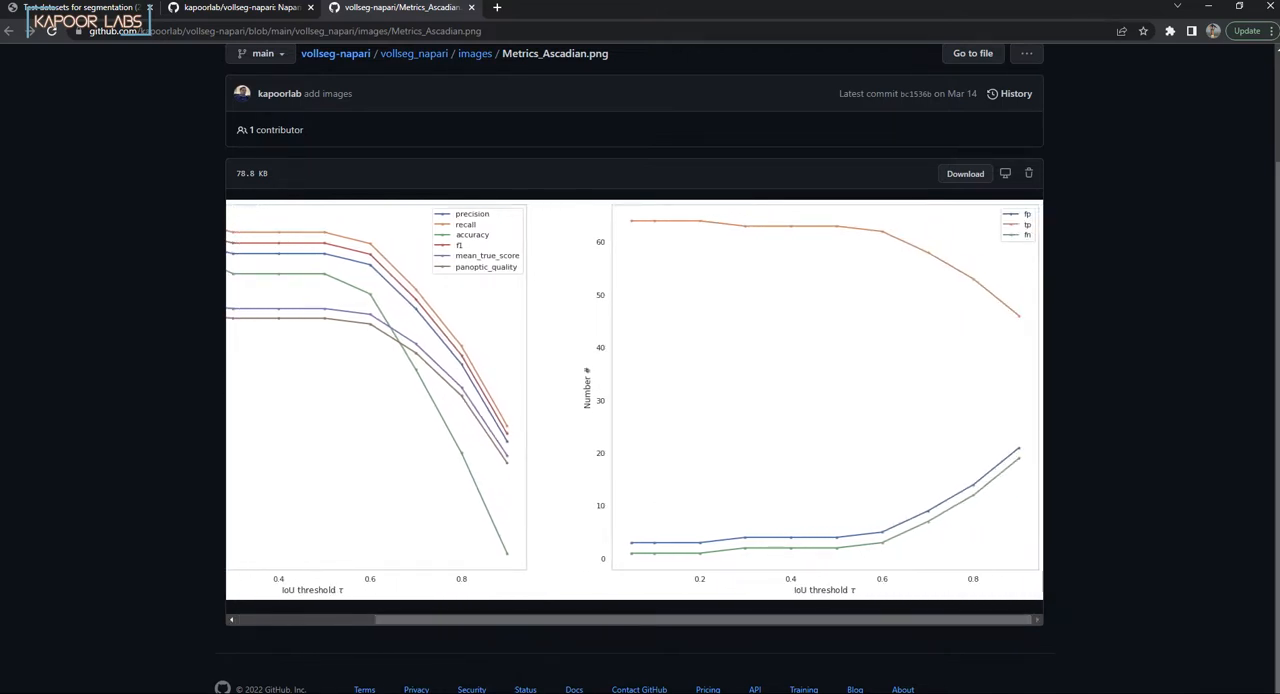
{"action": "left_click_drag", "start_coordinate": [704, 620], "coordinate": [607, 620]}
{"action": "scroll", "coordinate": [634, 450], "scroll_direction": "up", "scroll_amount": 2}
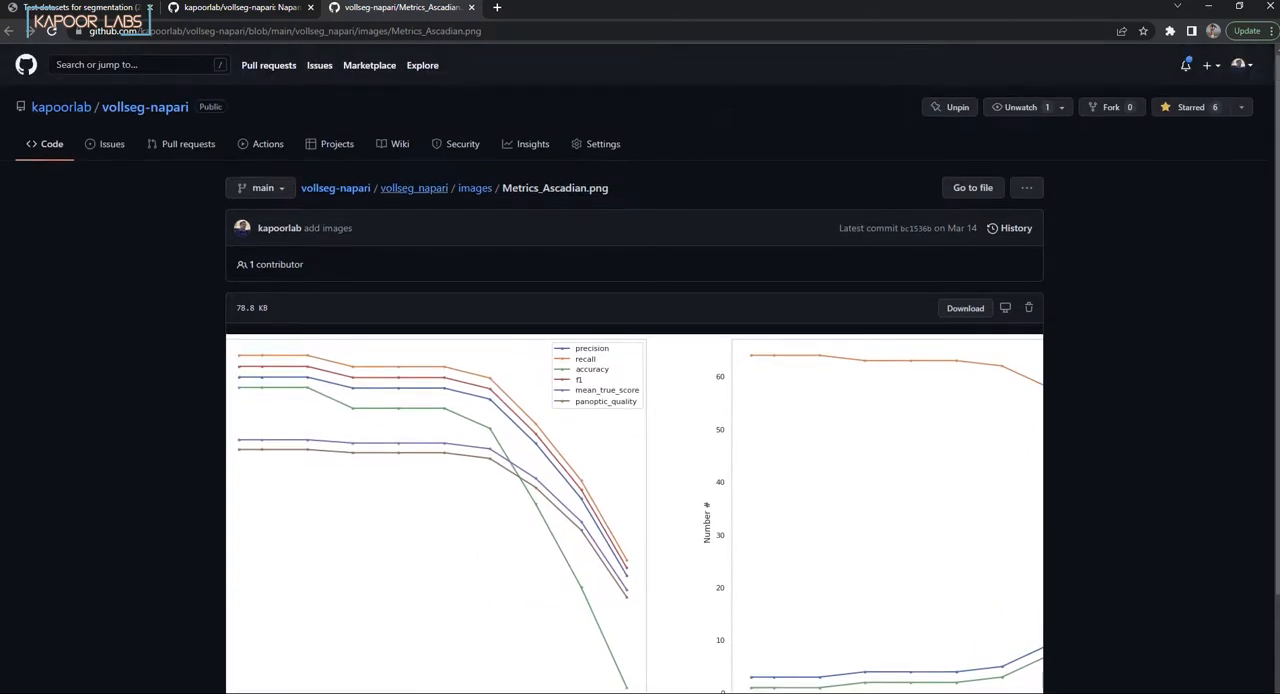
Step: Return through the vollseg_napari folder to the repository's main page and find the README's Examples table again
{"action": "left_click", "coordinate": [414, 188]}
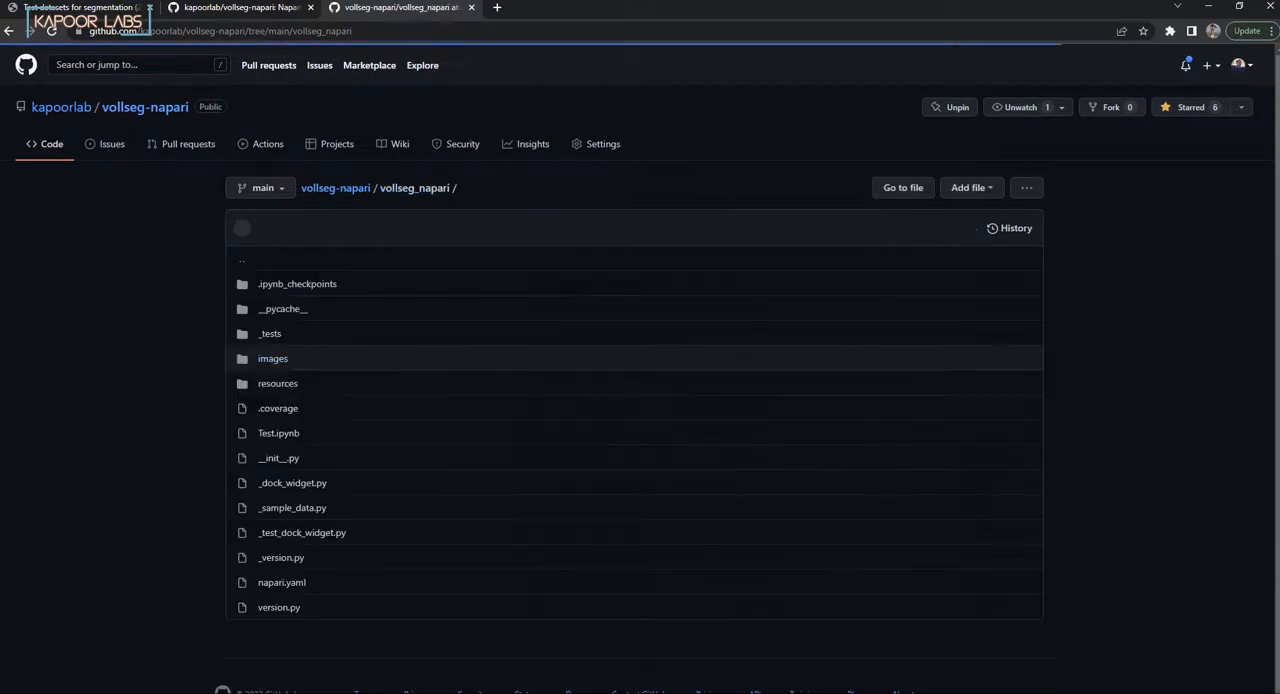
{"action": "left_click", "coordinate": [336, 174]}
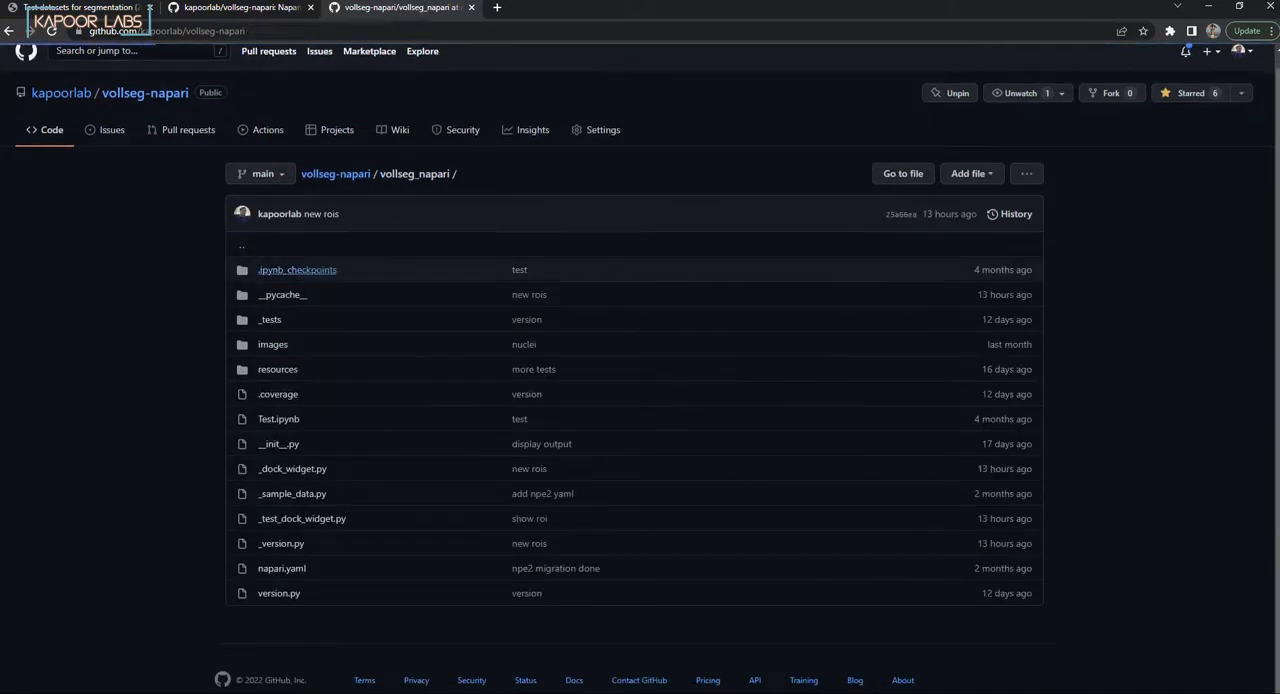
{"action": "scroll", "coordinate": [527, 400], "scroll_direction": "down", "scroll_amount": 14}
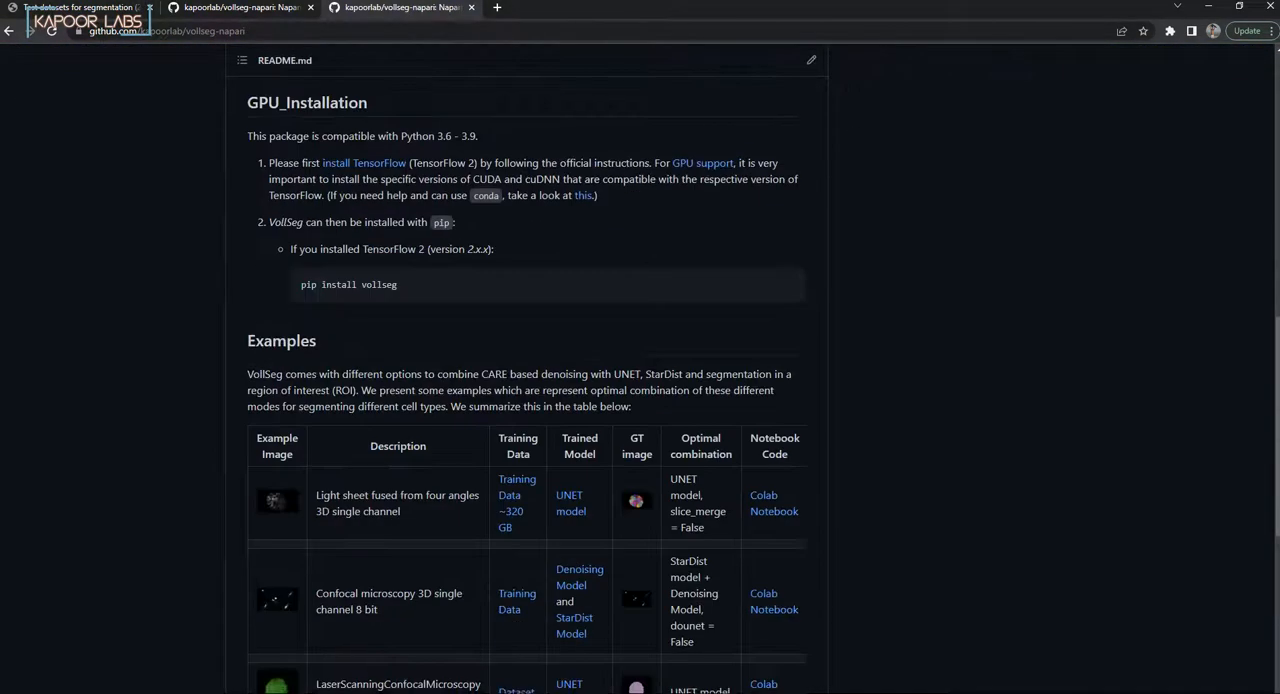
{"action": "scroll", "coordinate": [527, 400], "scroll_direction": "up", "scroll_amount": 3}
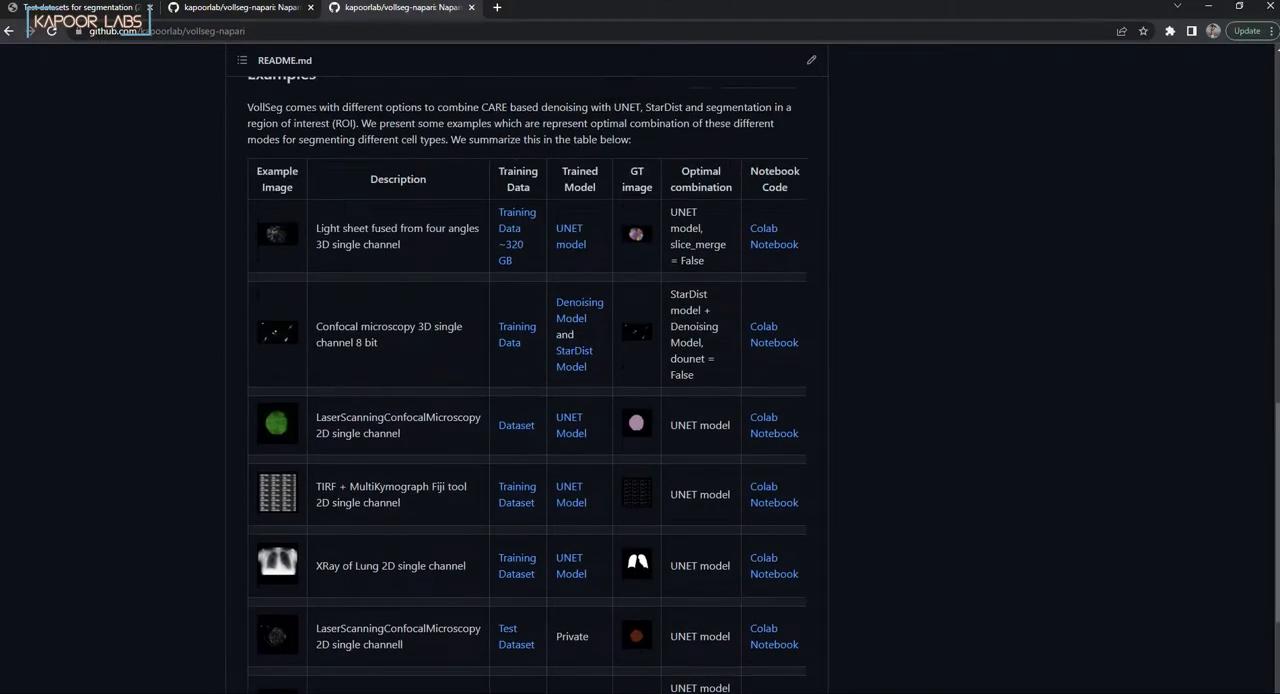